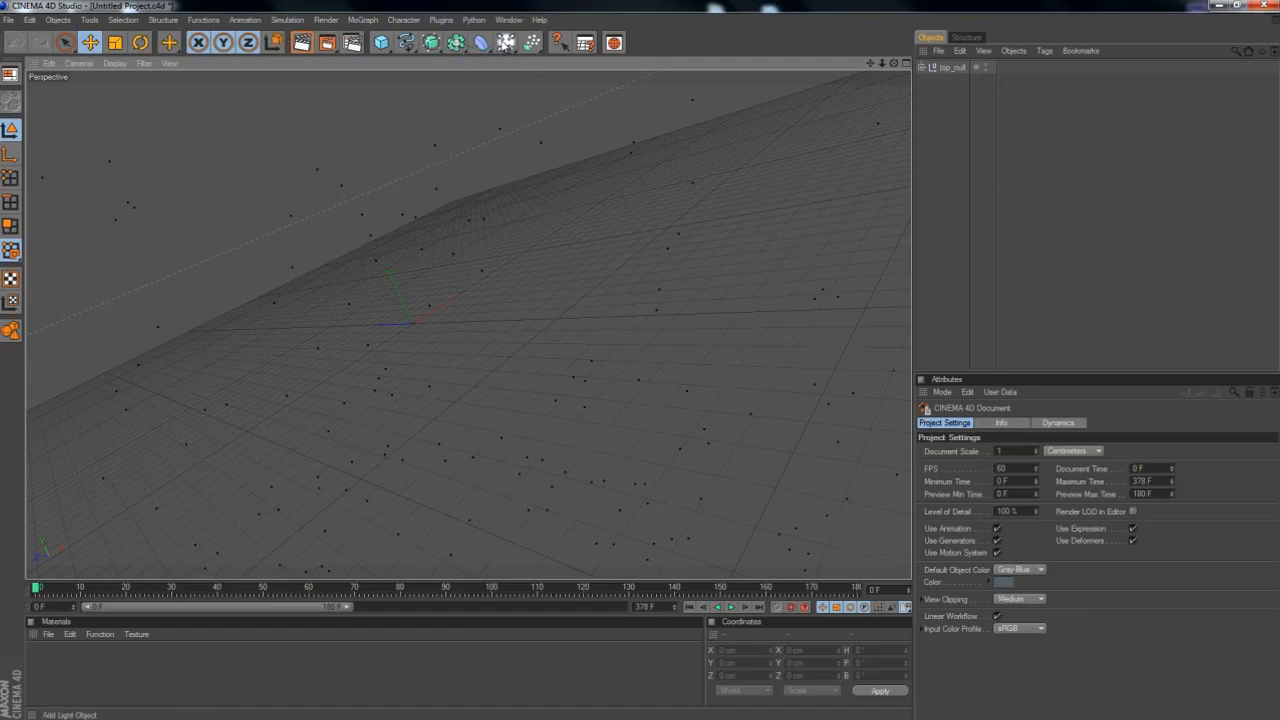
Add a Background object to the scene, create a new material and open it for editing.
{"action": "left_click", "coordinate": [506, 43]}
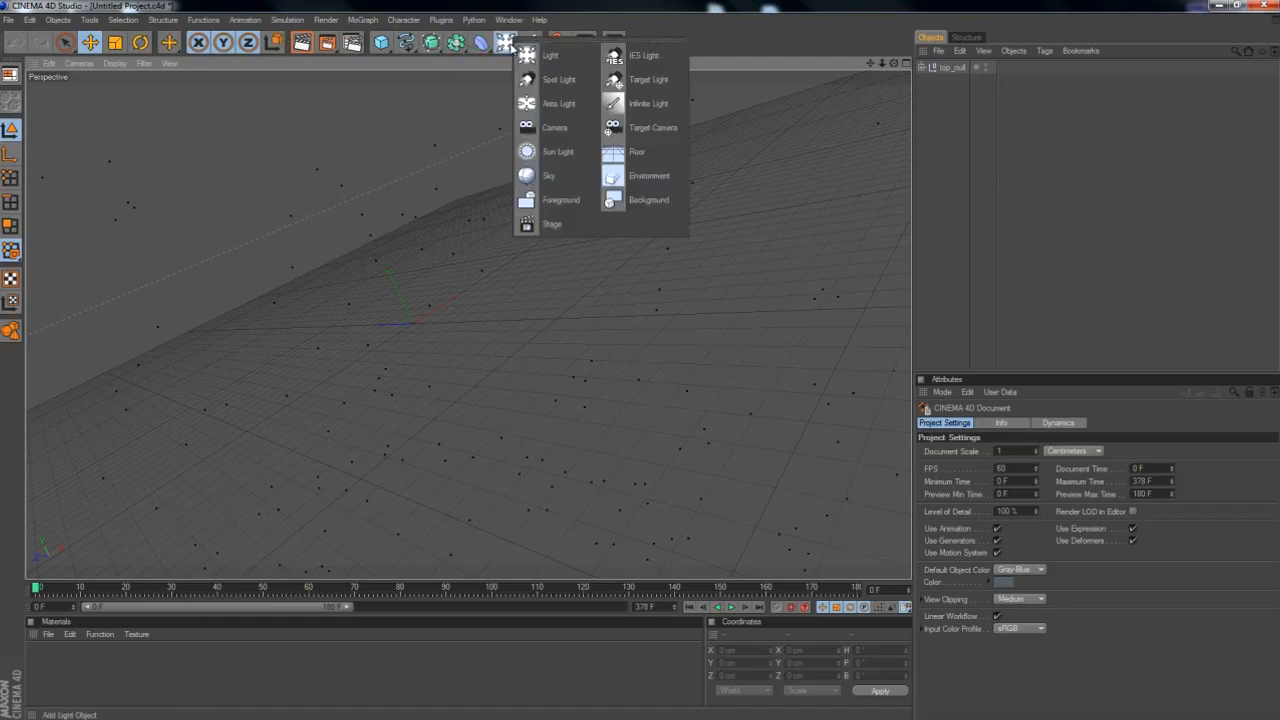
{"action": "left_click", "coordinate": [644, 201]}
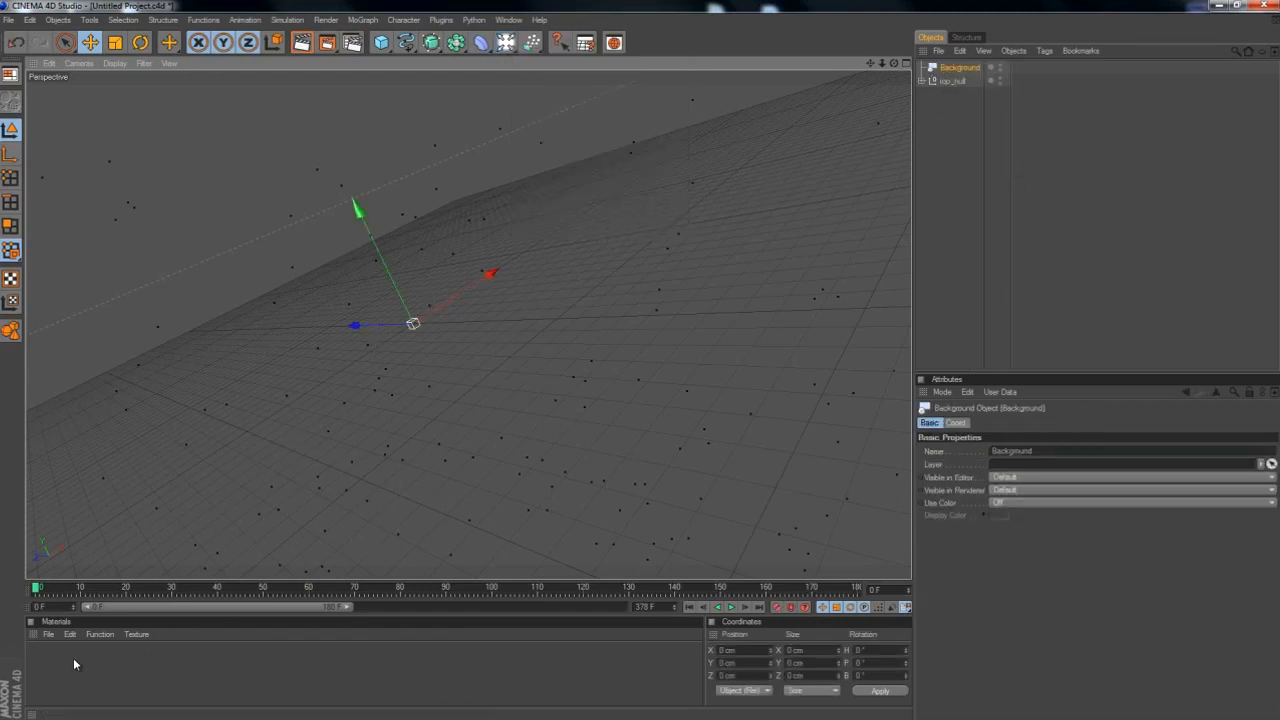
{"action": "left_click", "coordinate": [147, 649]}
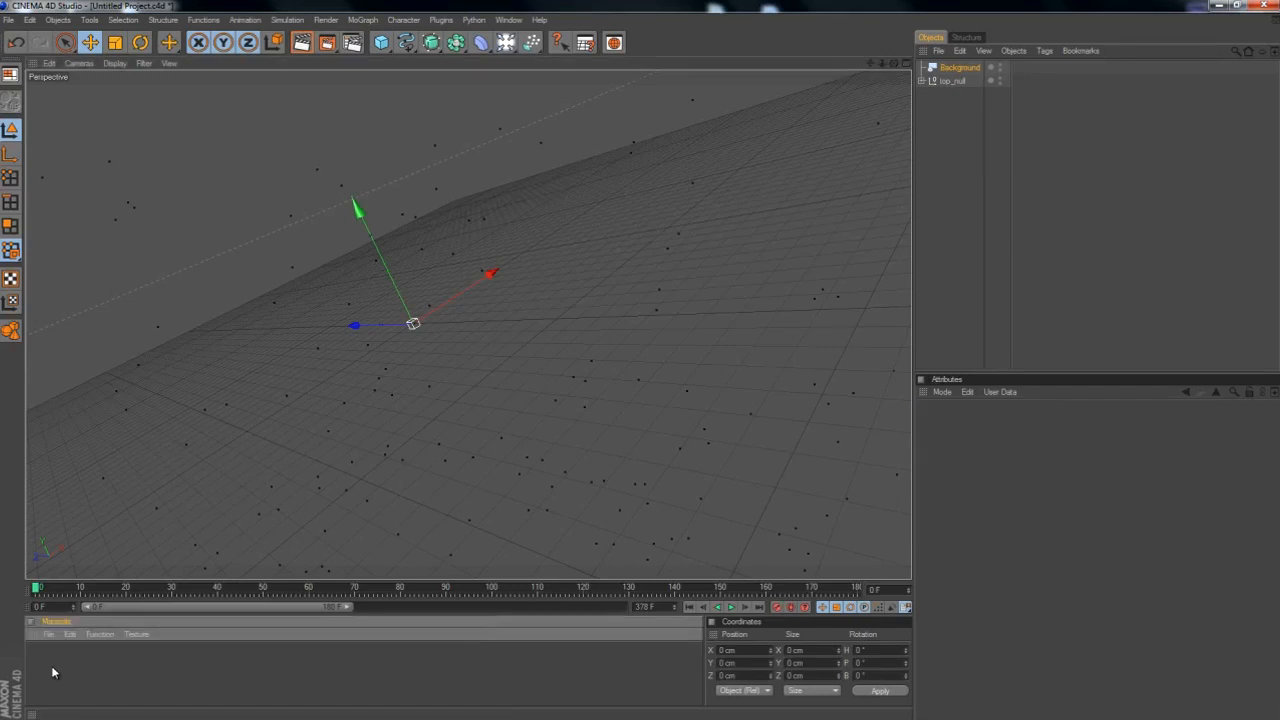
{"action": "double_click", "coordinate": [53, 673]}
{"action": "double_click", "coordinate": [50, 660]}
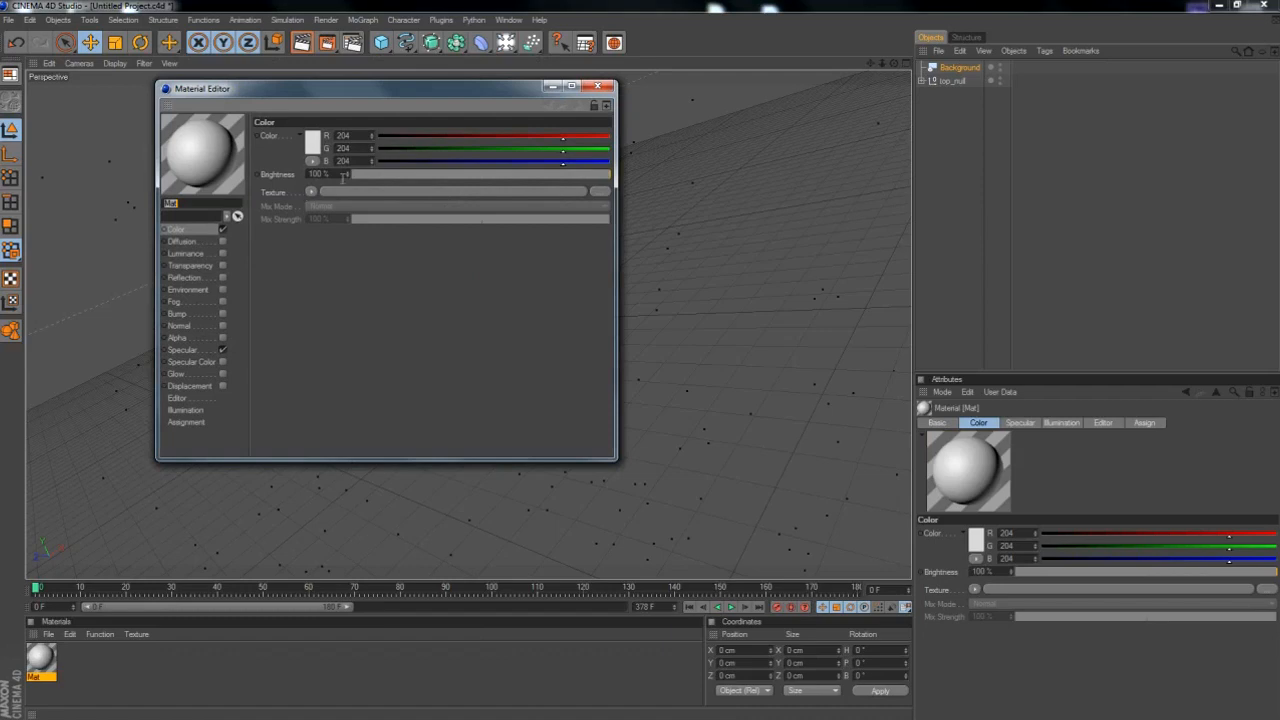
Browse to the Tutorial folder on the Desktop to choose an image for the material's color texture.
{"action": "left_click", "coordinate": [507, 196]}
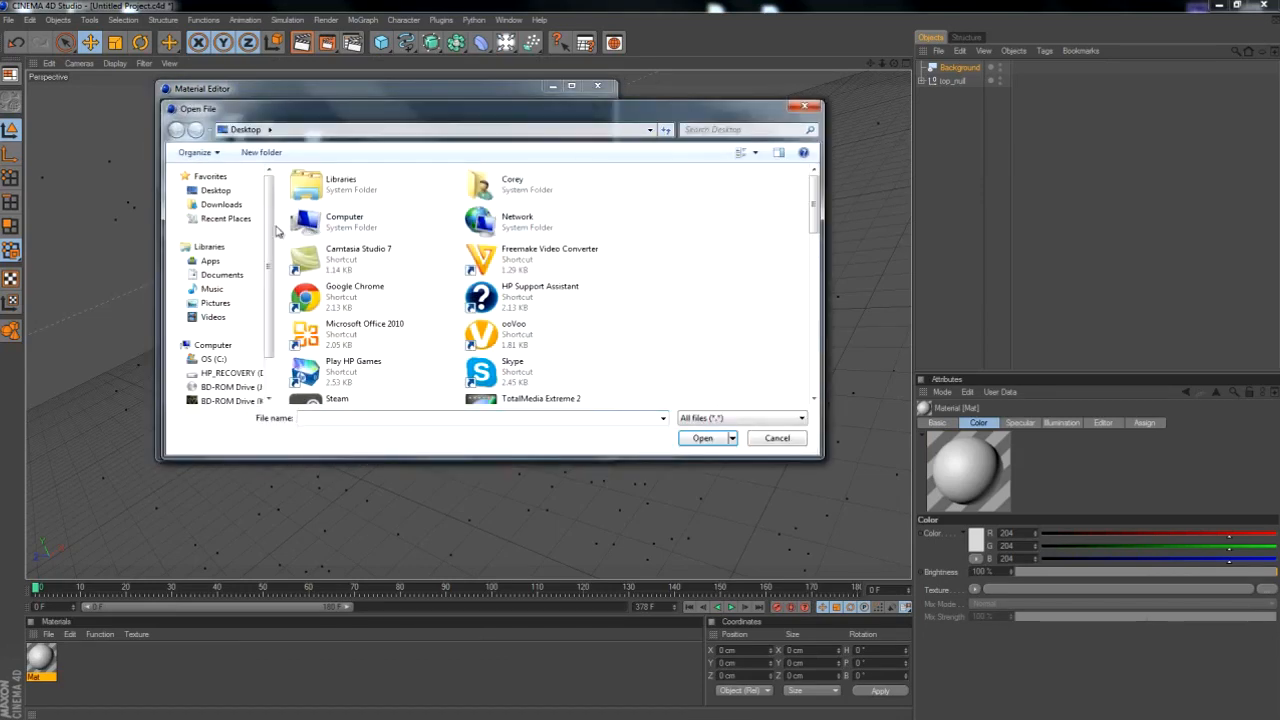
{"action": "left_click", "coordinate": [376, 266]}
{"action": "scroll", "coordinate": [375, 268], "scroll_direction": "down", "scroll_amount": 1}
{"action": "scroll", "coordinate": [376, 268], "scroll_direction": "down", "scroll_amount": 2}
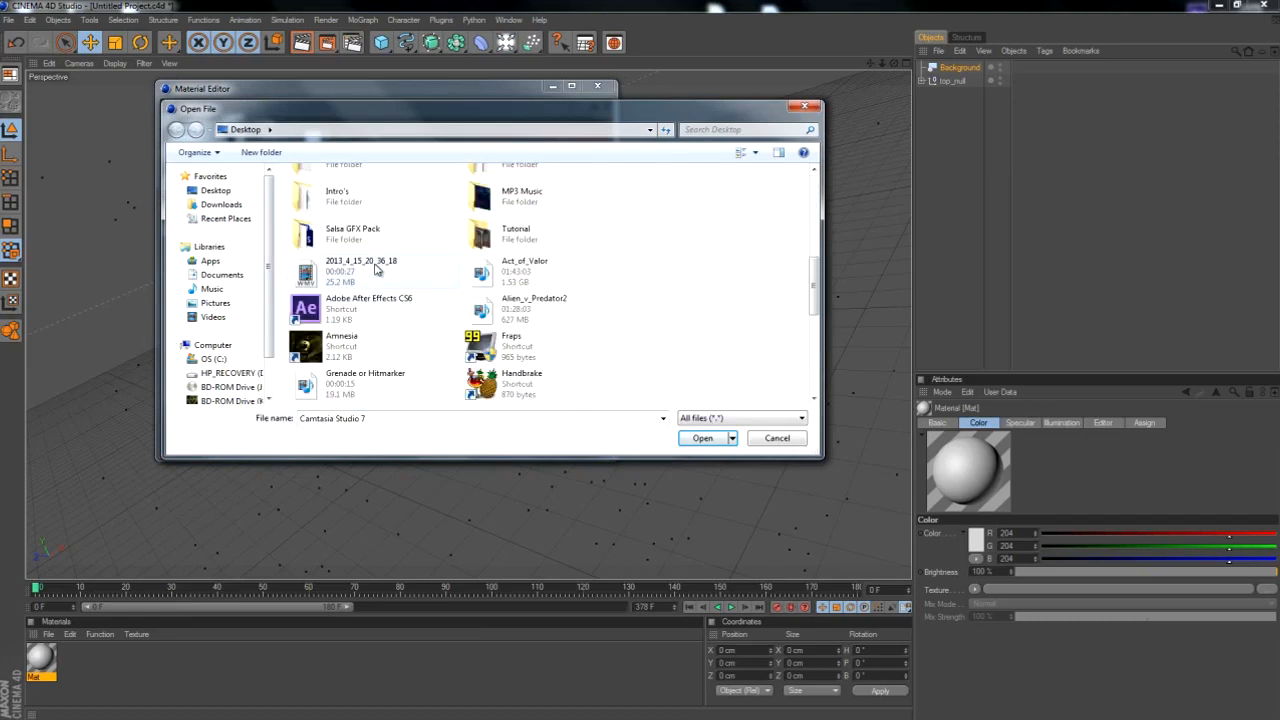
{"action": "scroll", "coordinate": [376, 266], "scroll_direction": "up", "scroll_amount": 1}
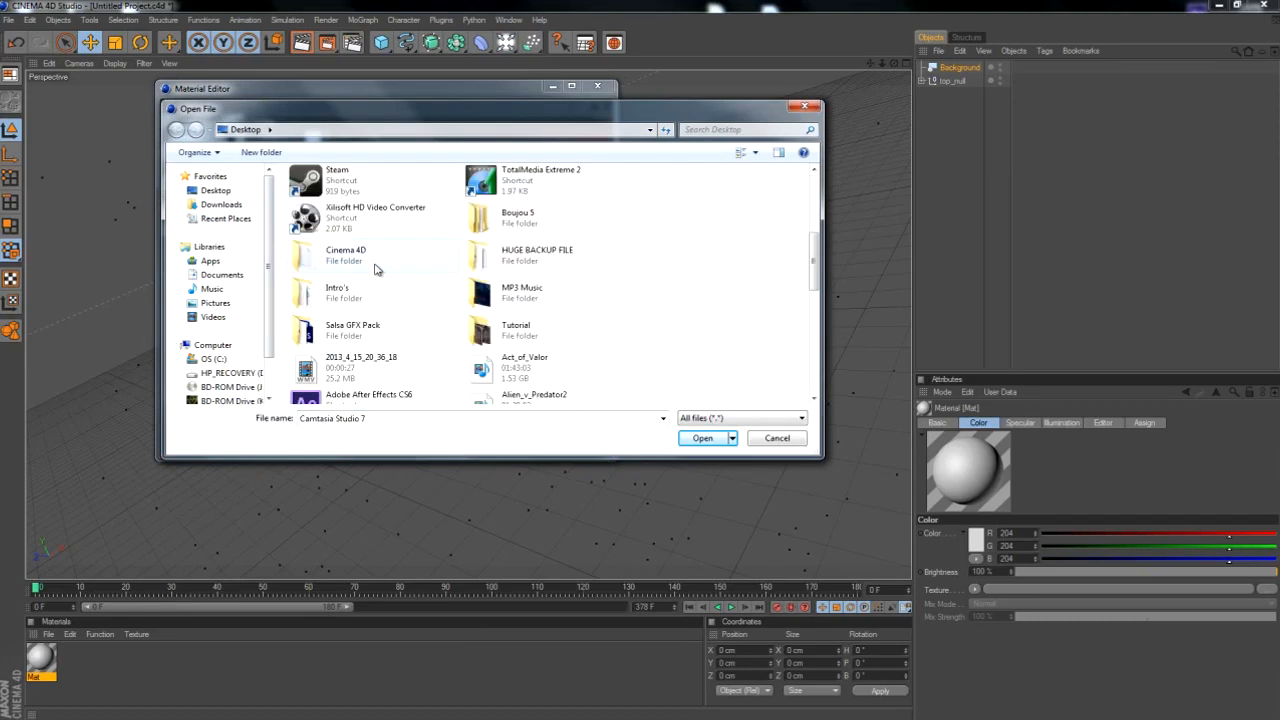
{"action": "scroll", "coordinate": [520, 242], "scroll_direction": "down", "scroll_amount": 1}
{"action": "double_click", "coordinate": [520, 244]}
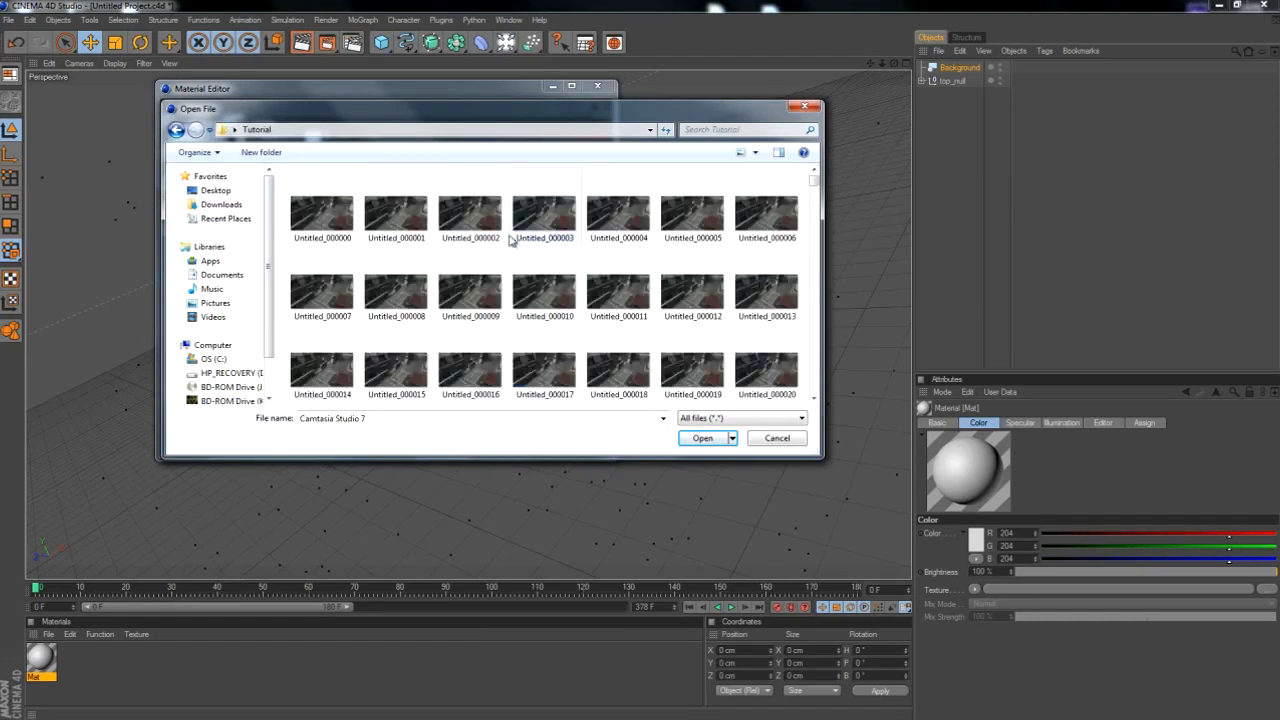
Load Untitled_000000 as the color texture, declining to copy the image to the document location.
{"action": "left_click", "coordinate": [332, 228]}
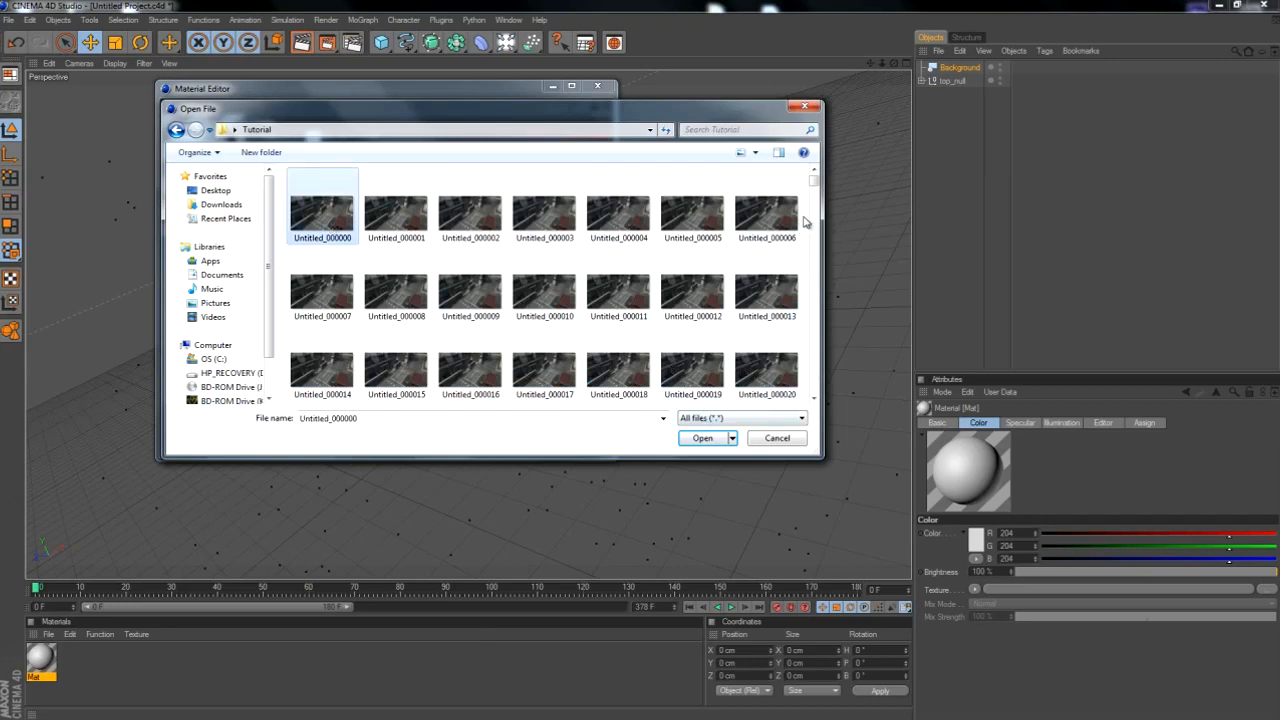
{"action": "scroll", "coordinate": [816, 205], "scroll_direction": "down", "scroll_amount": 3}
{"action": "left_click_drag", "start_coordinate": [816, 206], "coordinate": [794, 180]}
{"action": "left_click", "coordinate": [703, 440]}
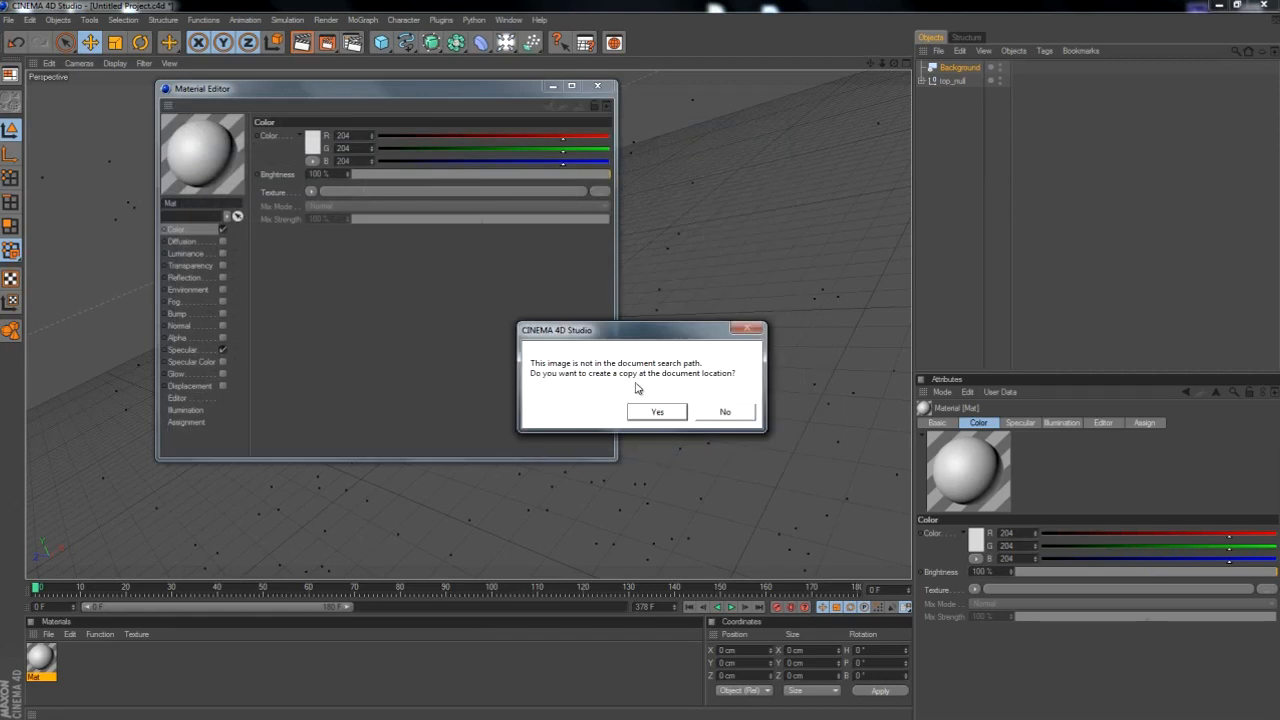
{"action": "left_click_drag", "start_coordinate": [673, 328], "coordinate": [617, 306]}
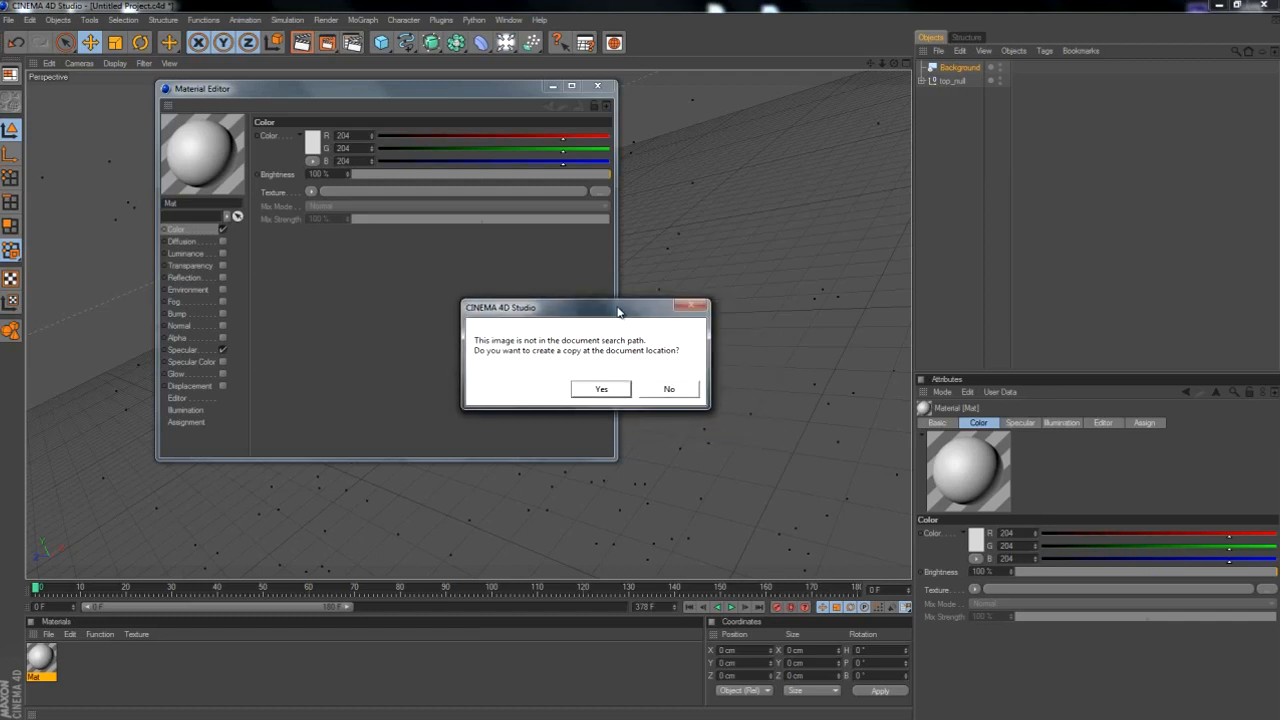
{"action": "left_click", "coordinate": [668, 391]}
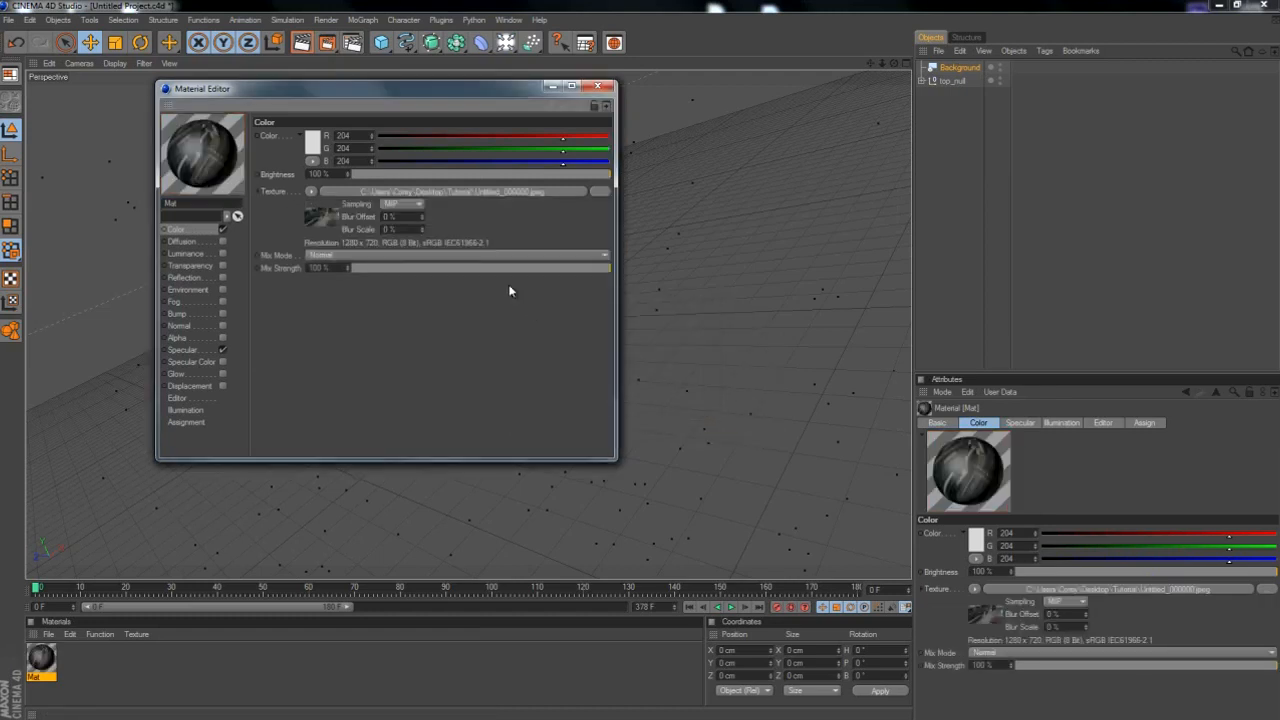
Calculate the frame range in the texture's animation settings, close the material and apply it to the Background object.
{"action": "left_click", "coordinate": [431, 188]}
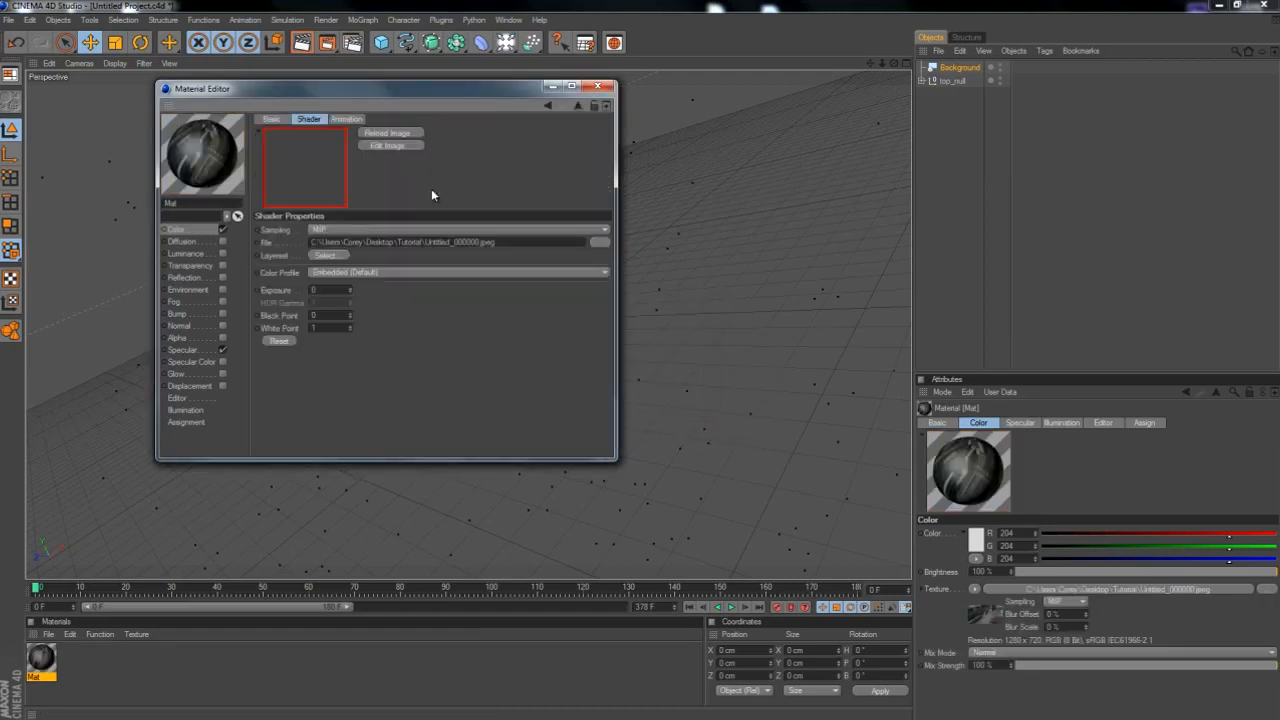
{"action": "left_click", "coordinate": [355, 120]}
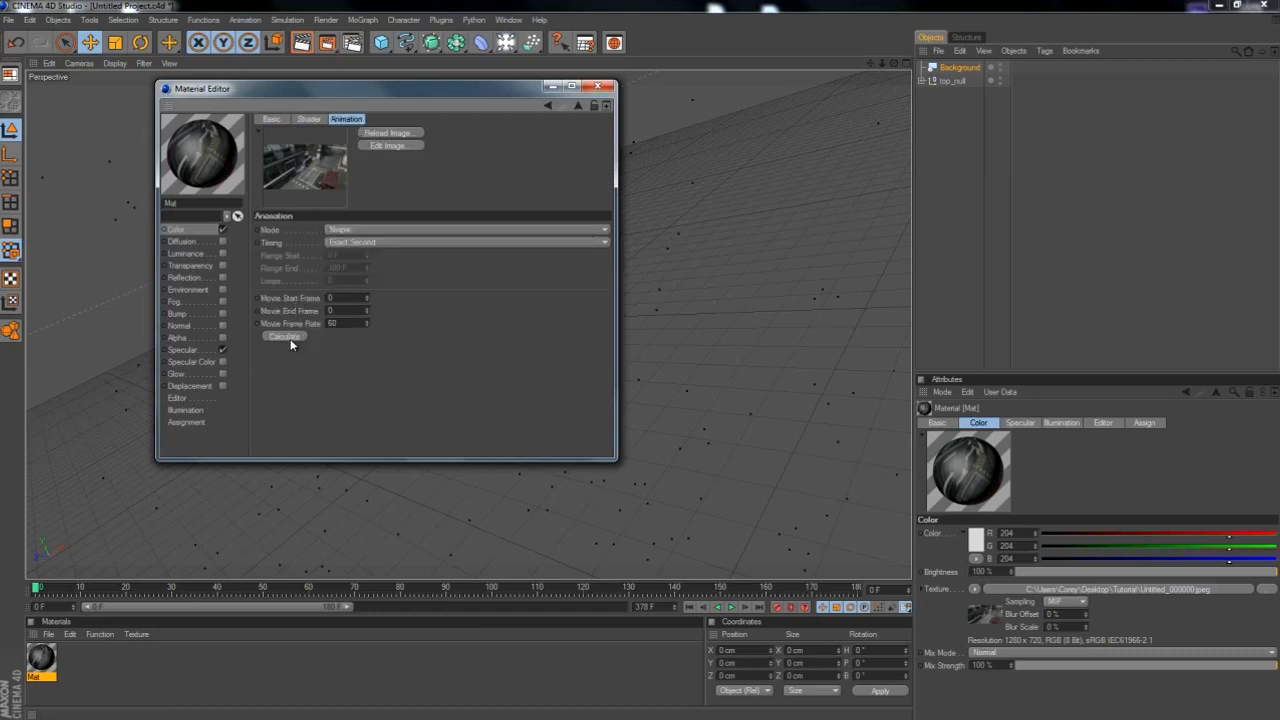
{"action": "left_click", "coordinate": [594, 88]}
{"action": "left_click_drag", "start_coordinate": [52, 655], "coordinate": [955, 68]}
{"action": "mouse_move", "coordinate": [33, 597]}
{"action": "left_mouse_down"}
{"action": "mouse_move", "coordinate": [628, 592]}
{"action": "mouse_move", "coordinate": [36, 595]}
{"action": "left_mouse_up"}
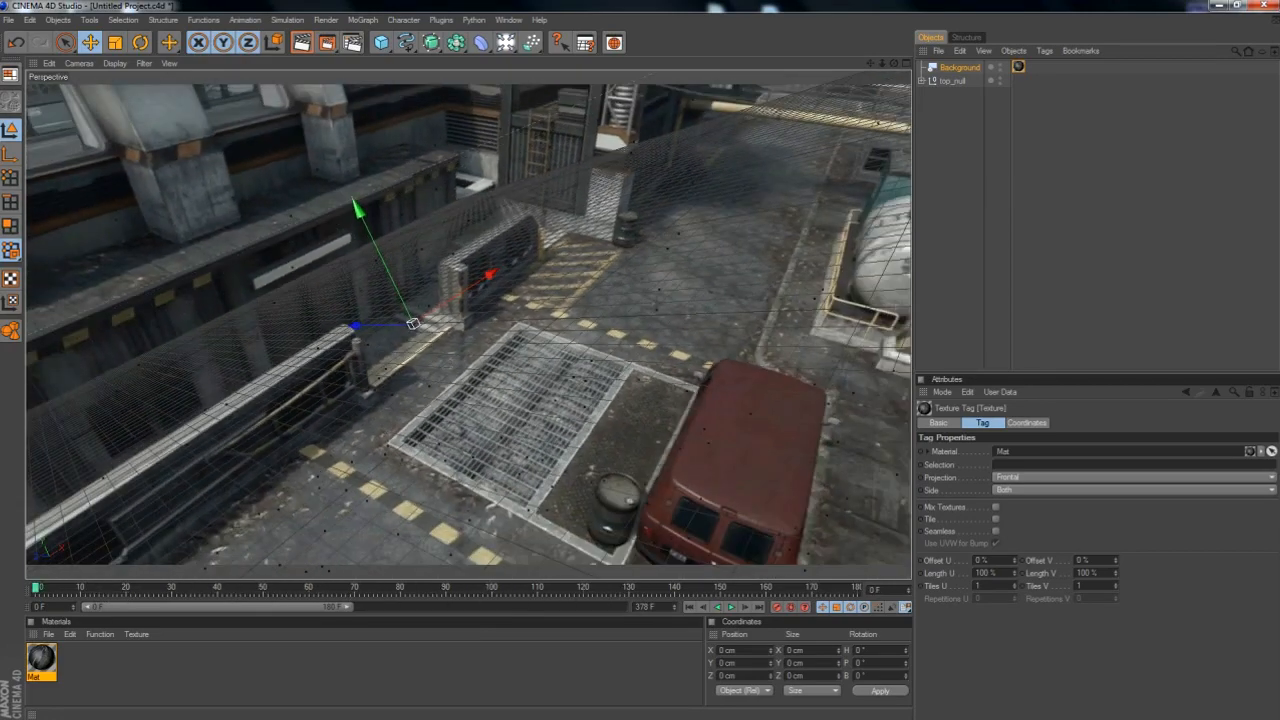
Add a MoText object reading "Tutorial" and move it along the X axis to about -315 cm.
{"action": "left_click", "coordinate": [355, 20]}
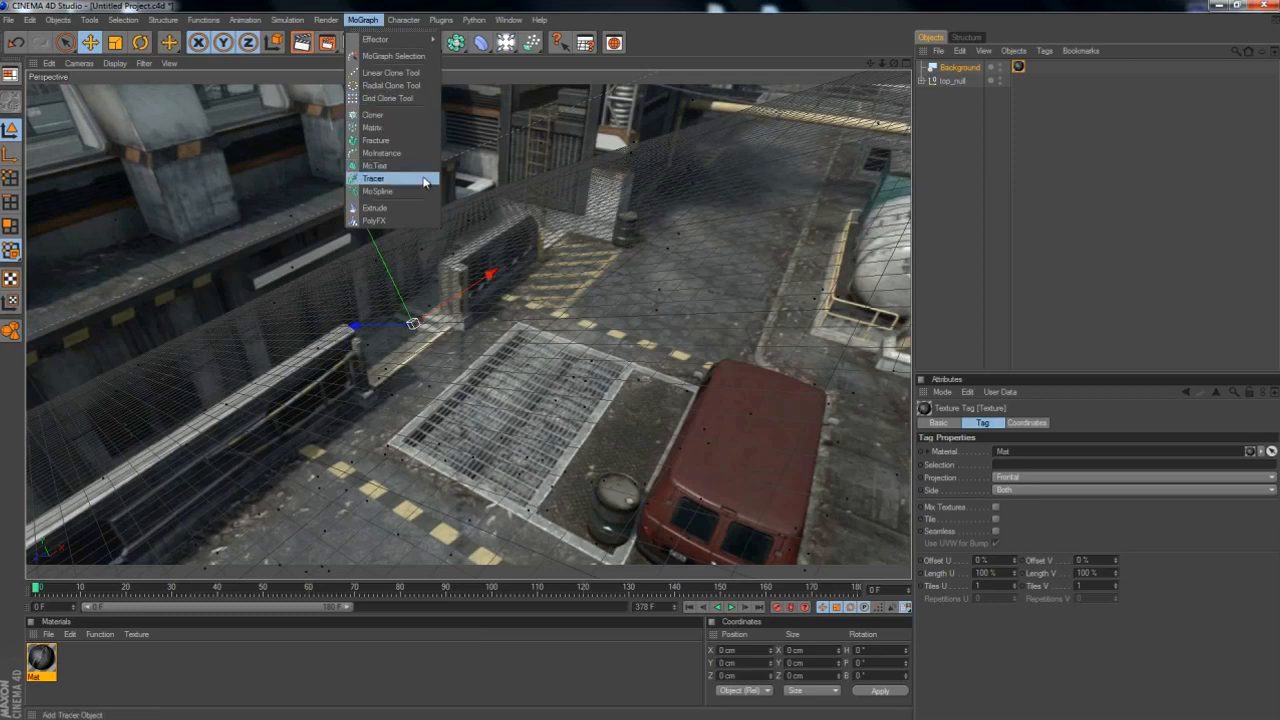
{"action": "left_click", "coordinate": [418, 168]}
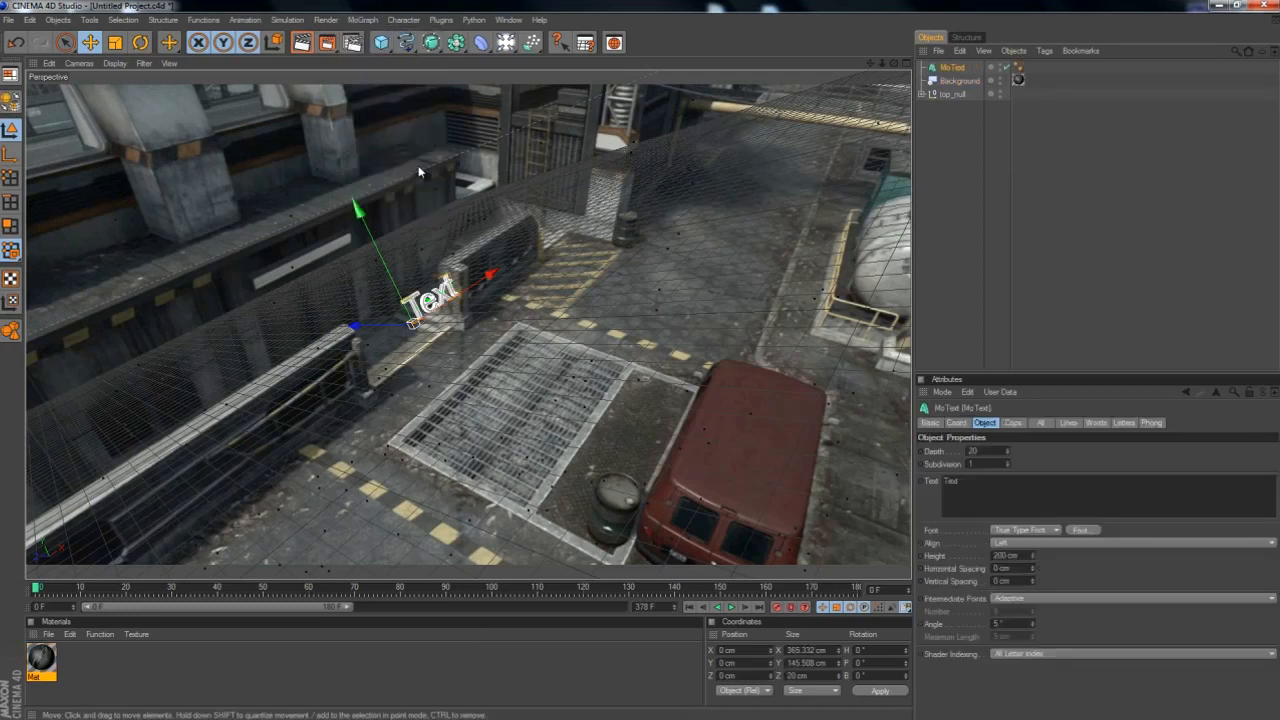
{"action": "left_click", "coordinate": [992, 501]}
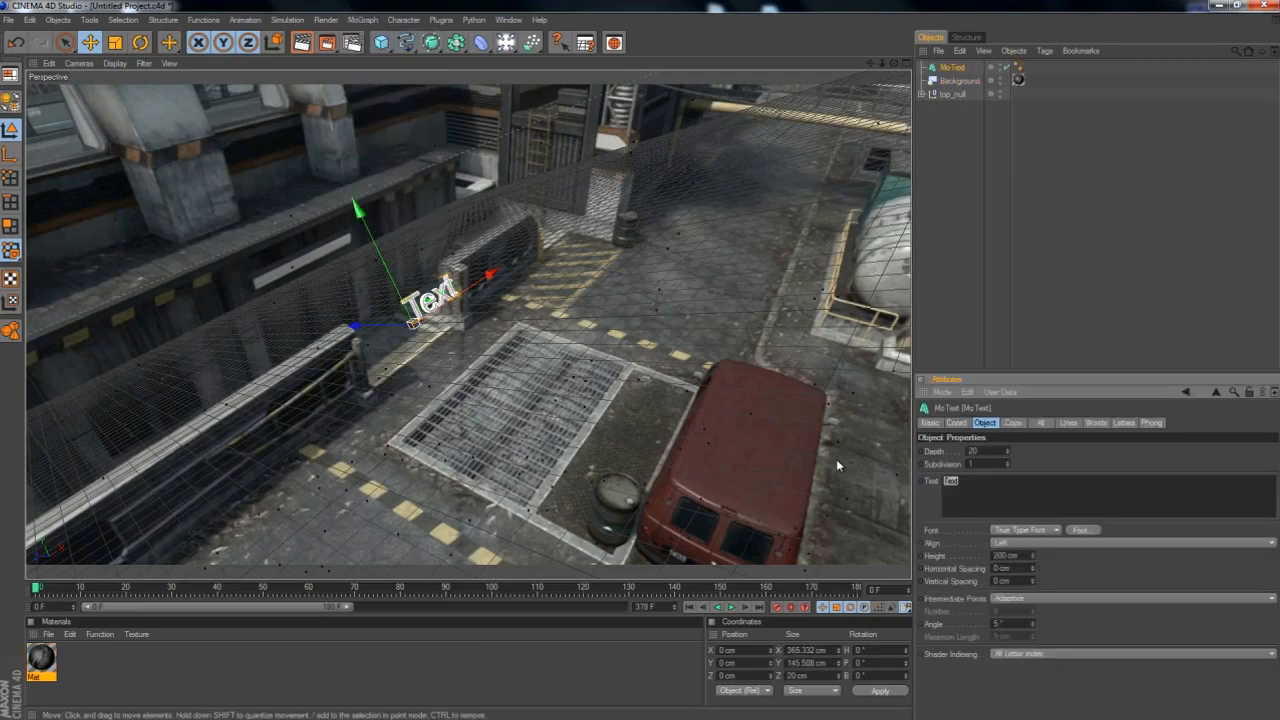
{"action": "type", "text": "Tutorial"}
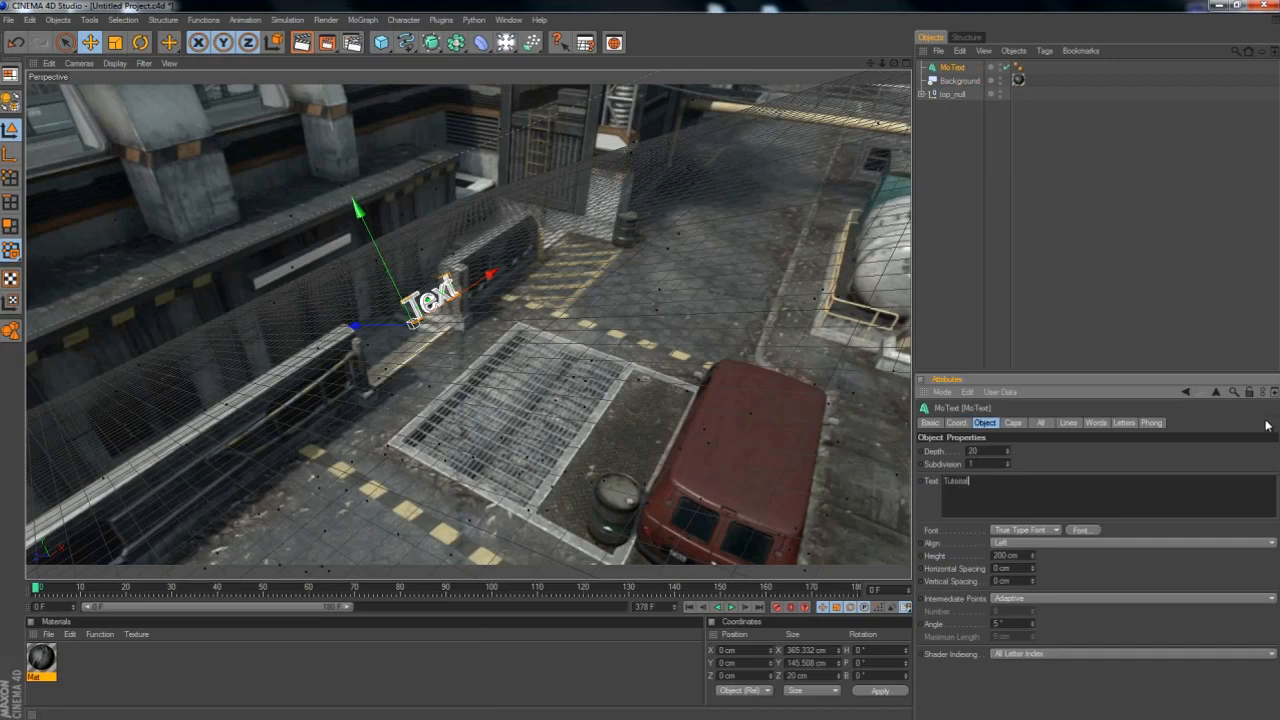
{"action": "left_click", "coordinate": [1191, 459]}
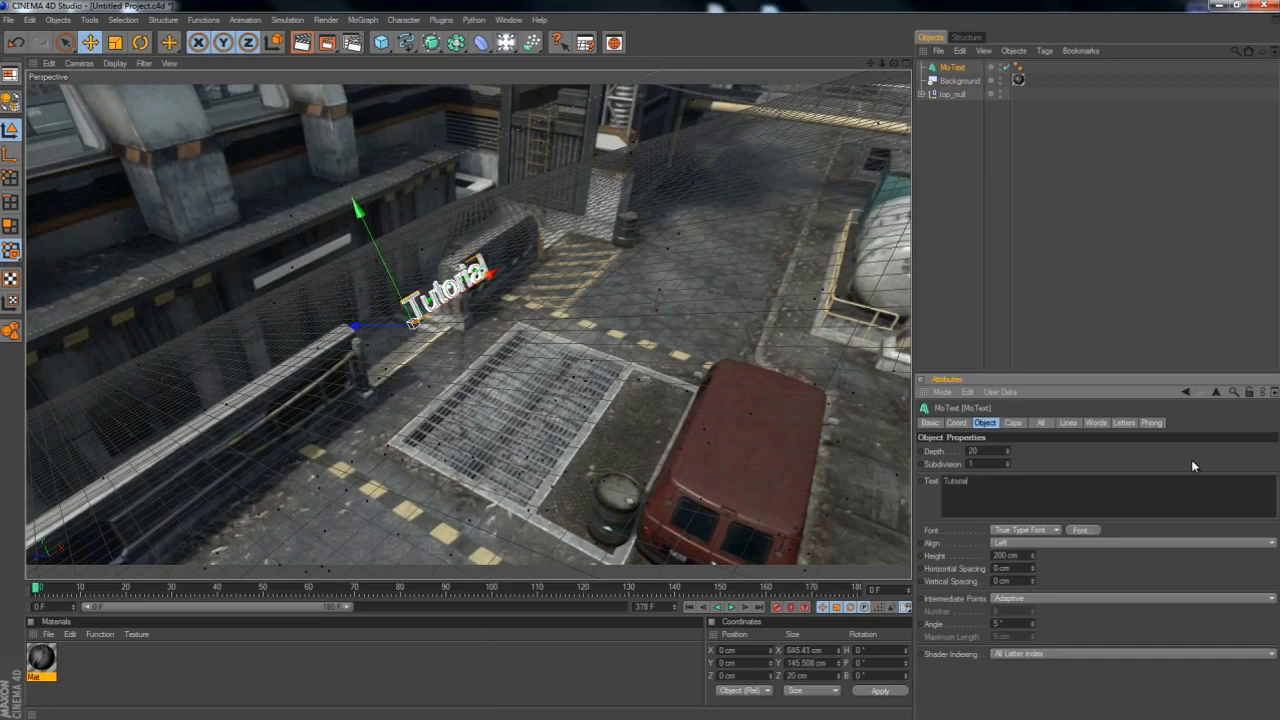
{"action": "left_click_drag", "start_coordinate": [489, 273], "coordinate": [449, 299]}
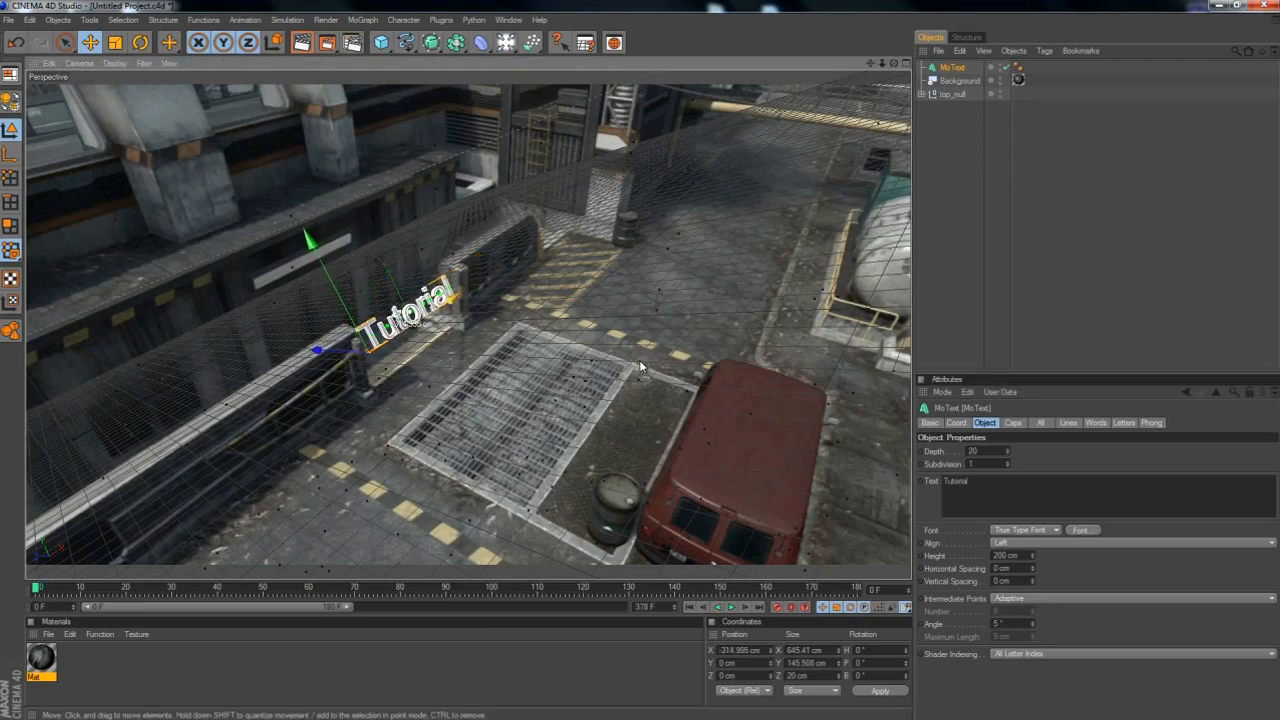
Set the text's start cap to Fillet Cap with a radius of 2 cm.
{"action": "left_click", "coordinate": [1012, 423]}
{"action": "left_click", "coordinate": [990, 424]}
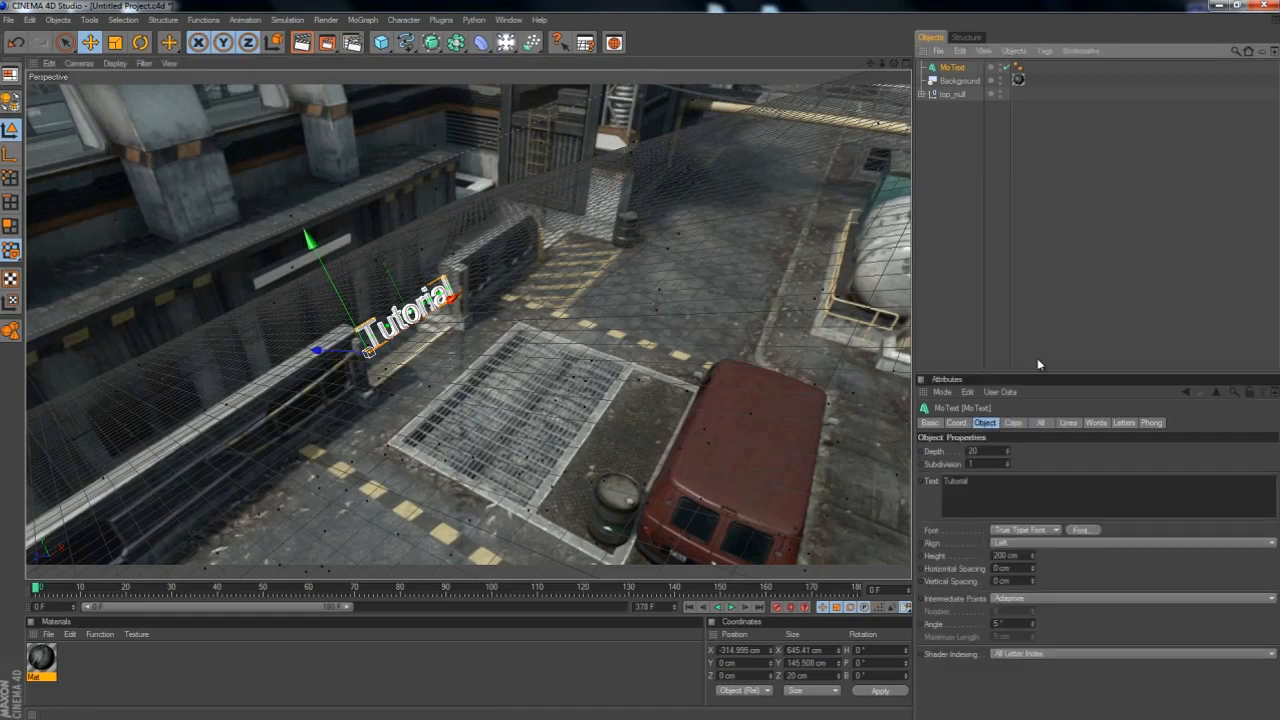
{"action": "left_click", "coordinate": [1015, 423]}
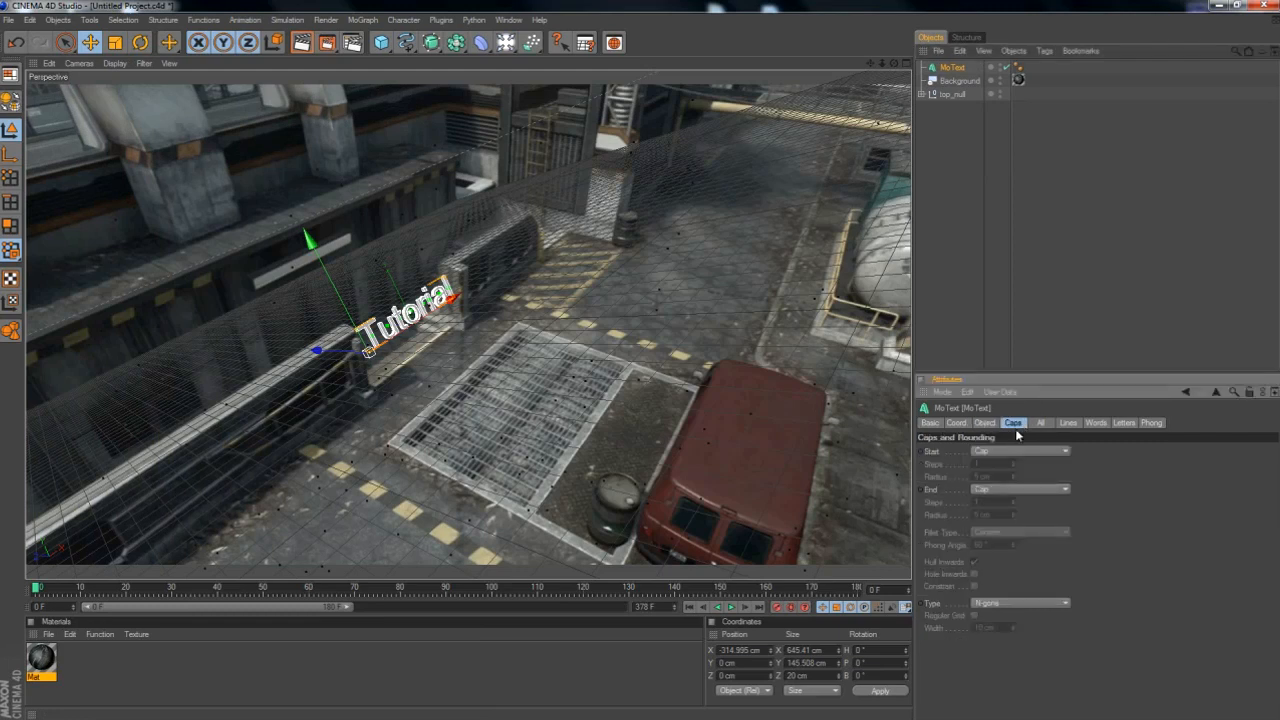
{"action": "left_click", "coordinate": [1011, 451]}
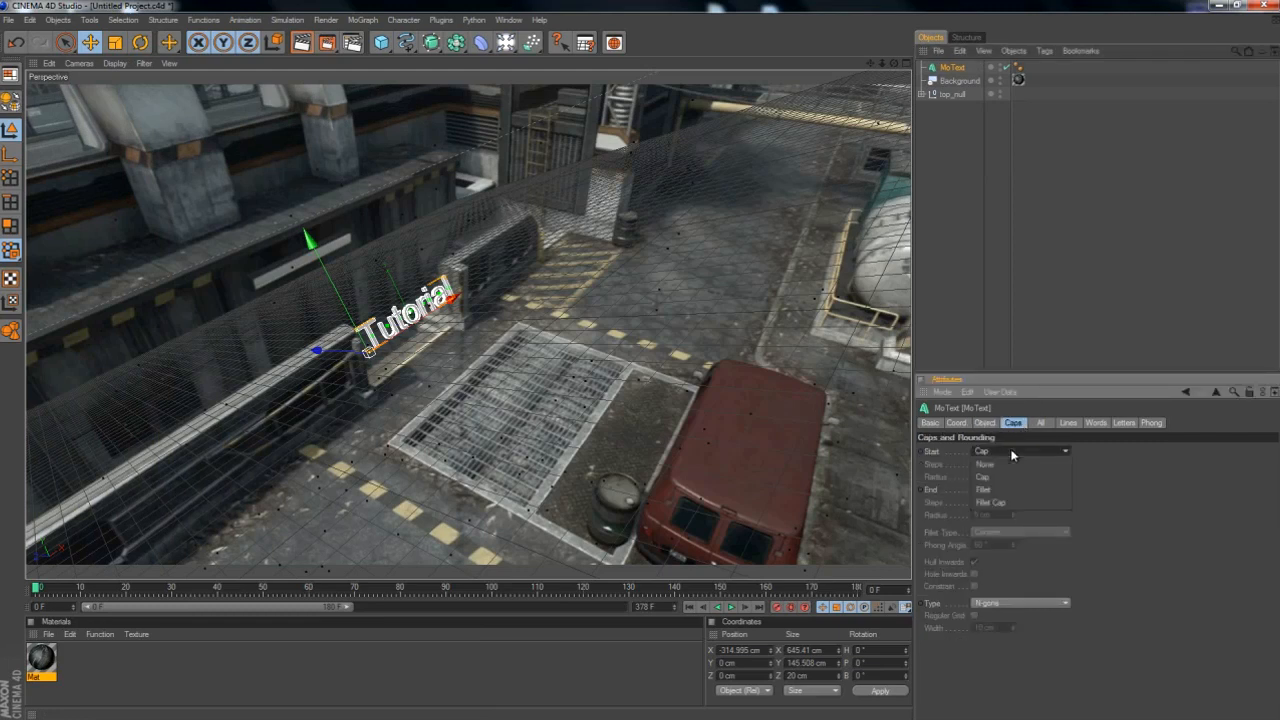
{"action": "left_click", "coordinate": [993, 503]}
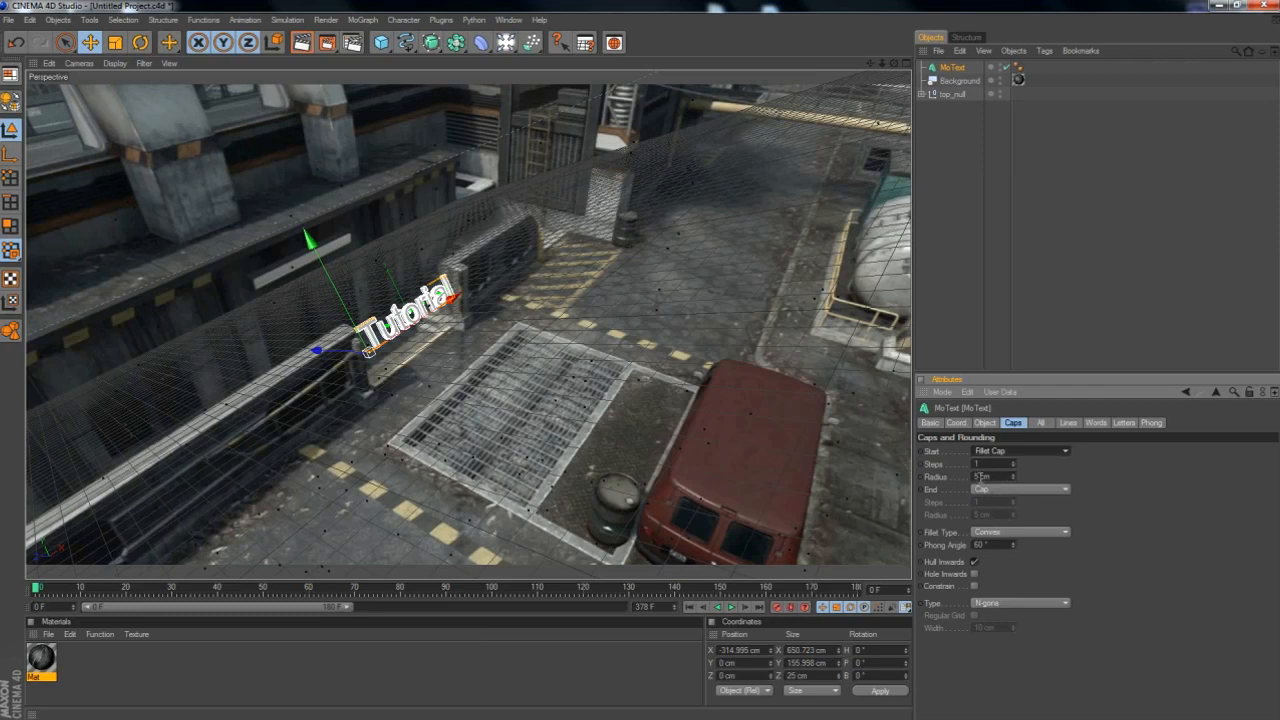
{"action": "left_click_drag", "start_coordinate": [981, 477], "coordinate": [966, 478]}
{"action": "type", "text": "2"}
{"action": "key", "text": "Return"}
Set the text's end cap to Fillet Cap with a radius of 2 cm.
{"action": "left_click", "coordinate": [1021, 490]}
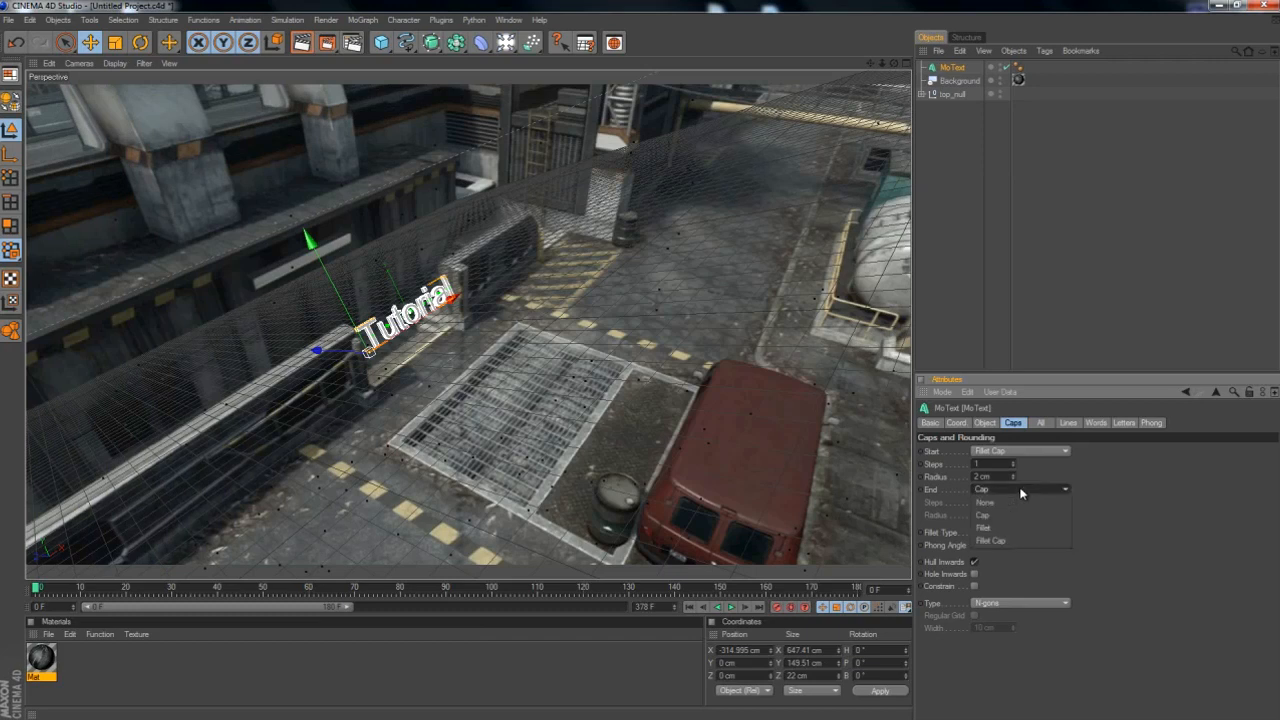
{"action": "left_click", "coordinate": [1008, 541]}
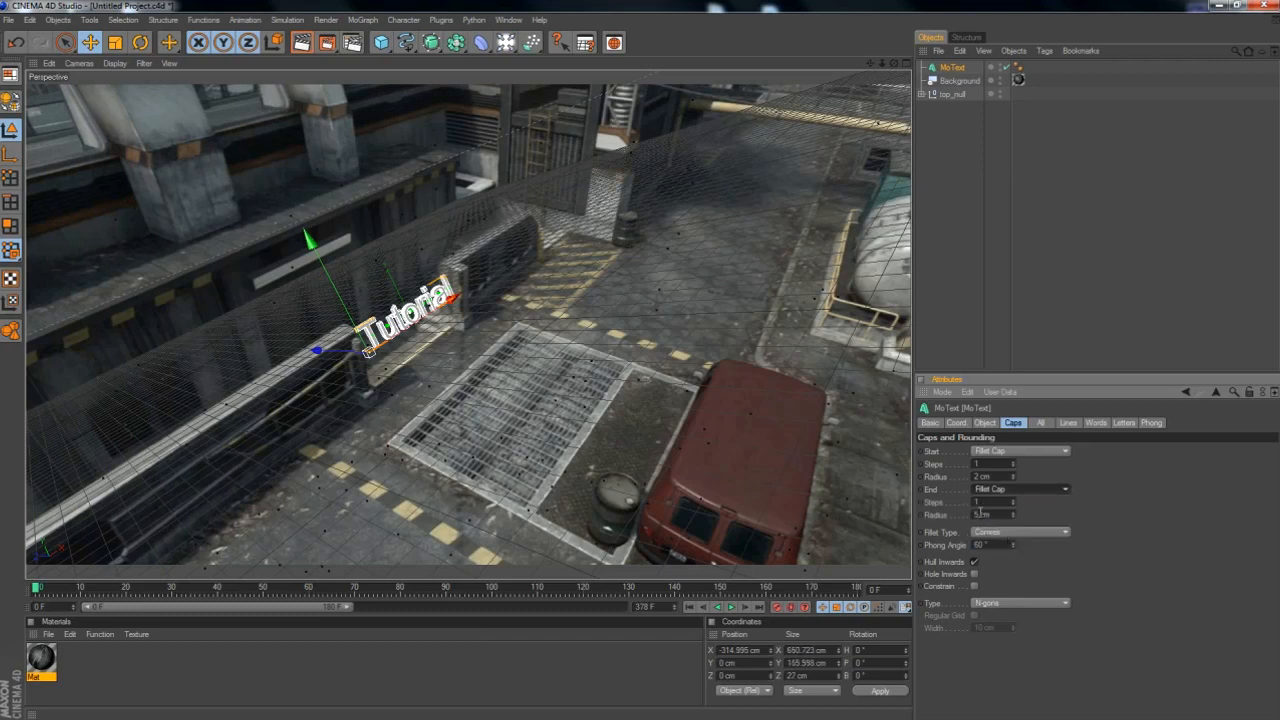
{"action": "left_click_drag", "start_coordinate": [980, 514], "coordinate": [971, 515]}
{"action": "type", "text": "2"}
{"action": "key", "text": "Return"}
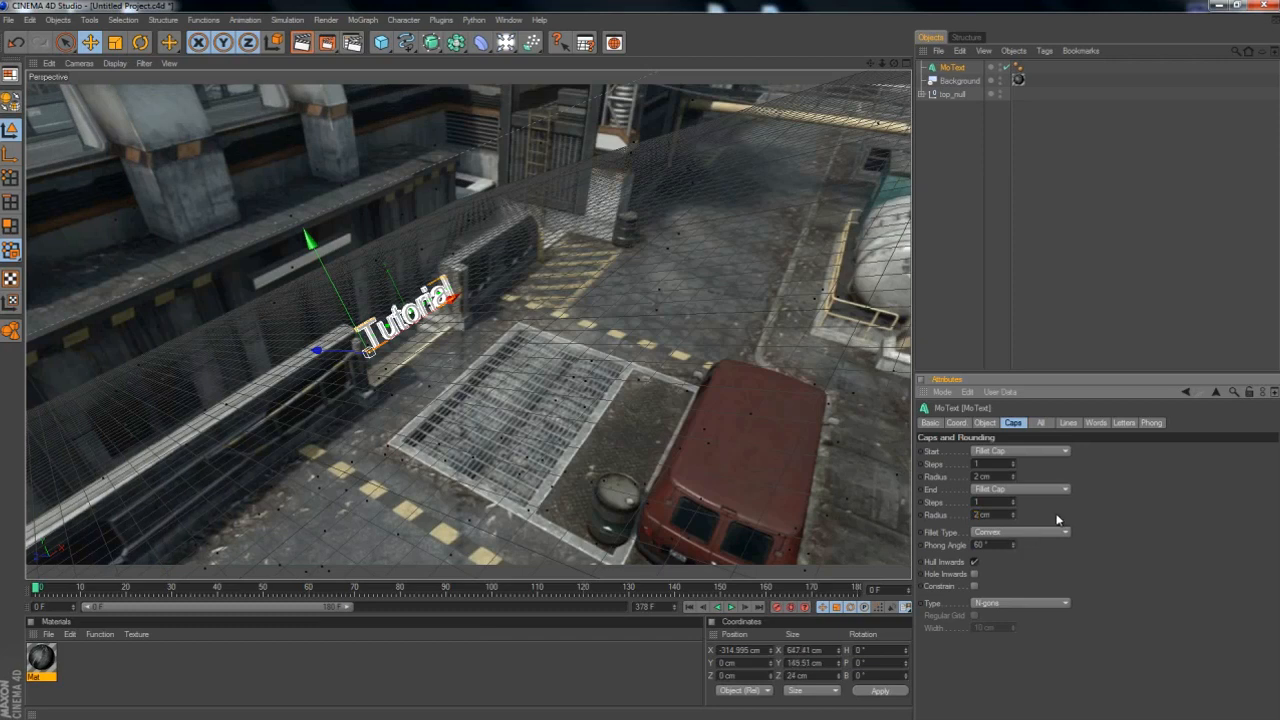
Check the text's placement from frame 0 to 180, return to frame 0 and adjust its X position to about -318 cm.
{"action": "left_click", "coordinate": [247, 487]}
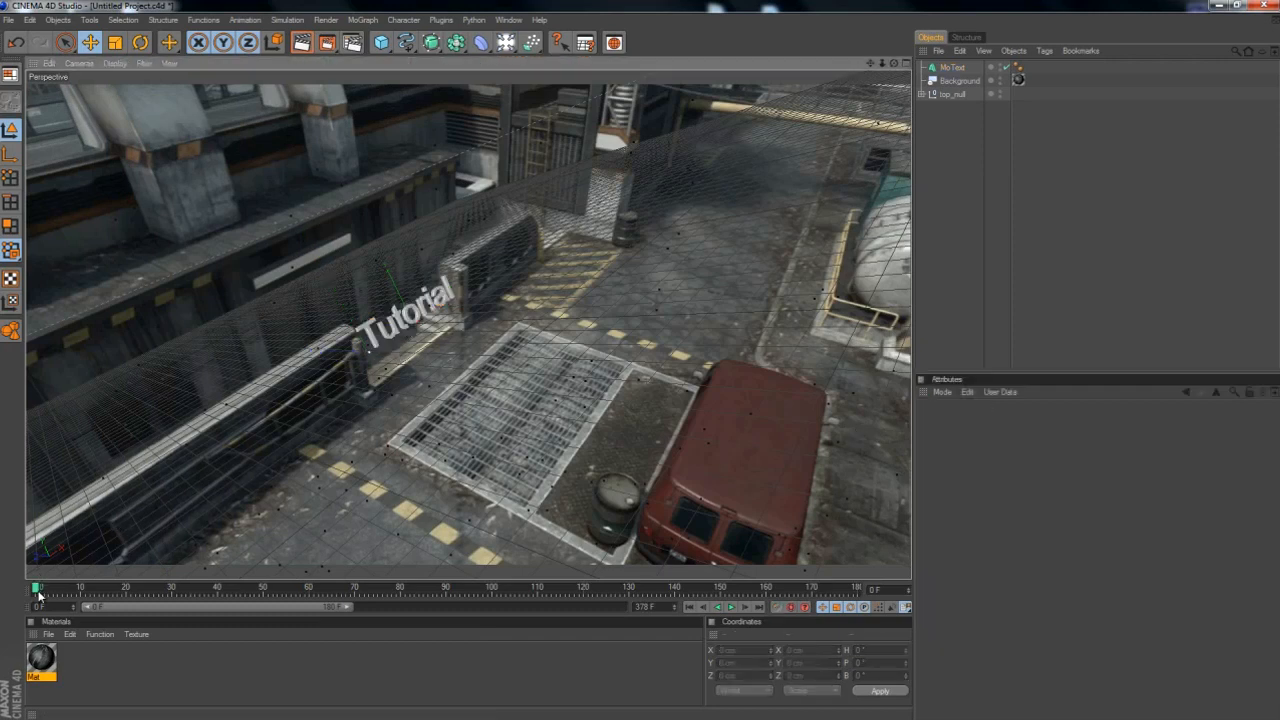
{"action": "left_click_drag", "start_coordinate": [30, 591], "coordinate": [866, 561]}
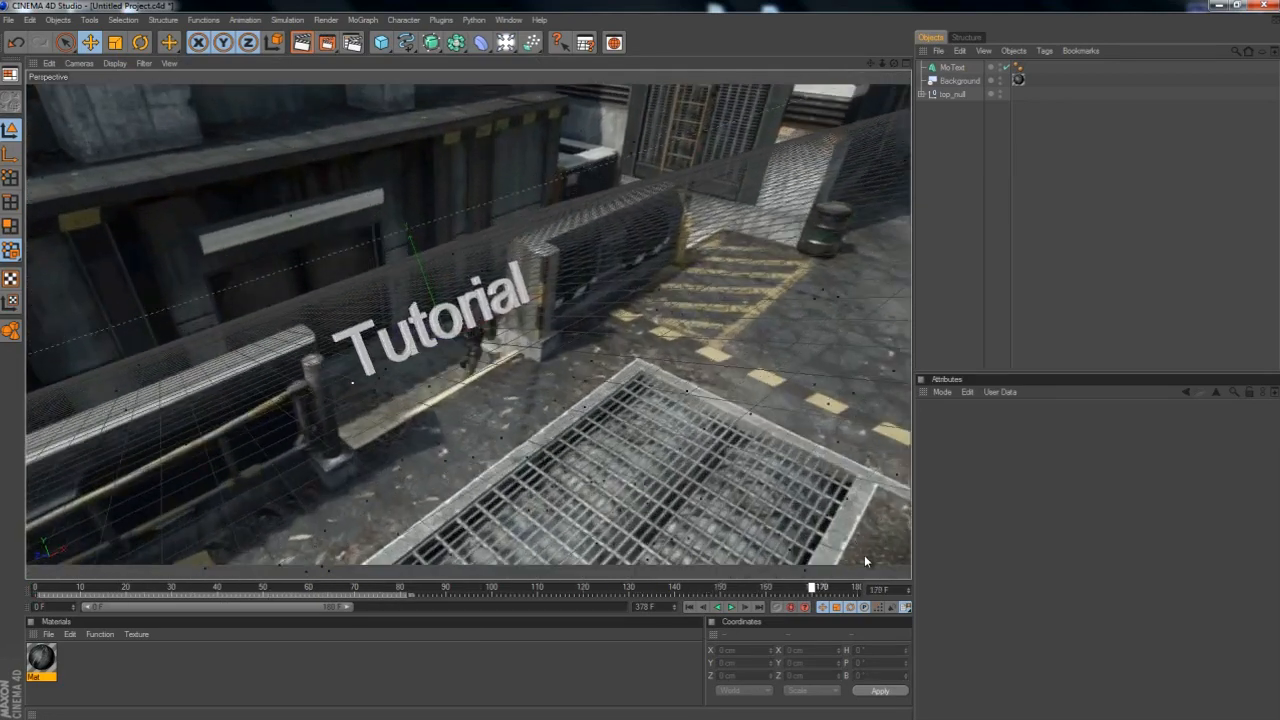
{"action": "left_click", "coordinate": [440, 335]}
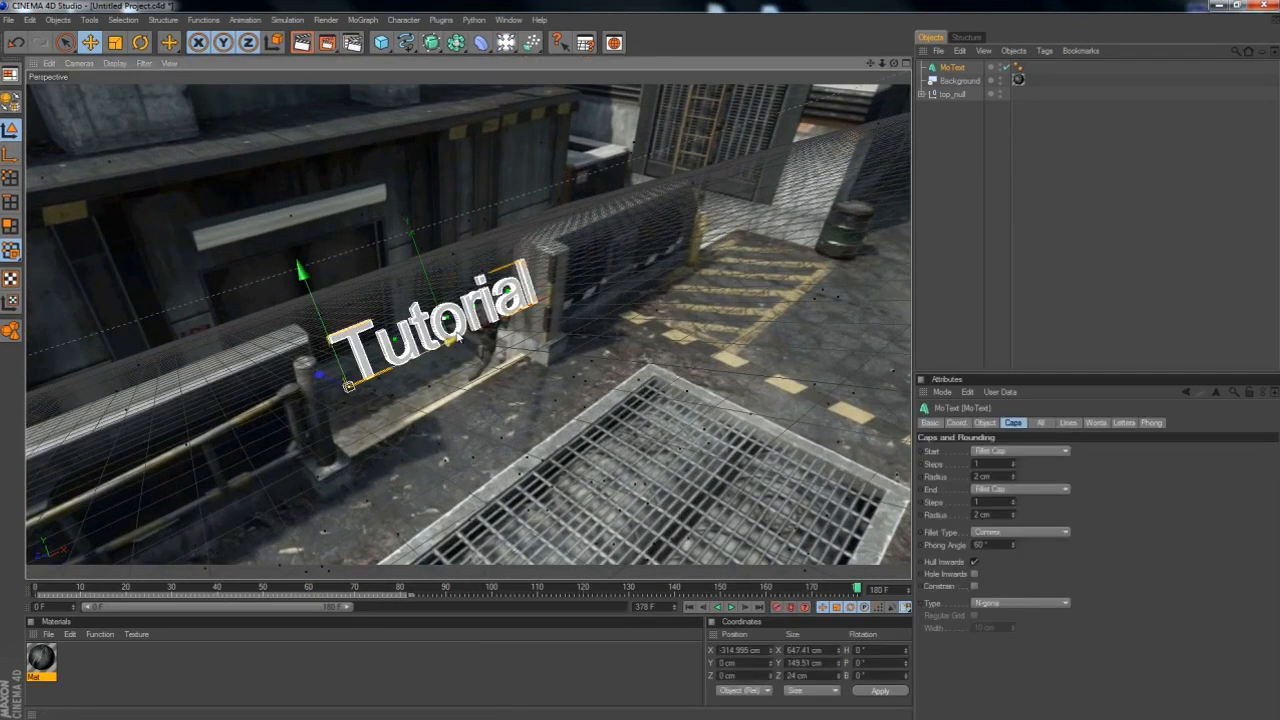
{"action": "left_click_drag", "start_coordinate": [462, 342], "coordinate": [455, 344]}
{"action": "left_click_drag", "start_coordinate": [857, 590], "coordinate": [36, 590]}
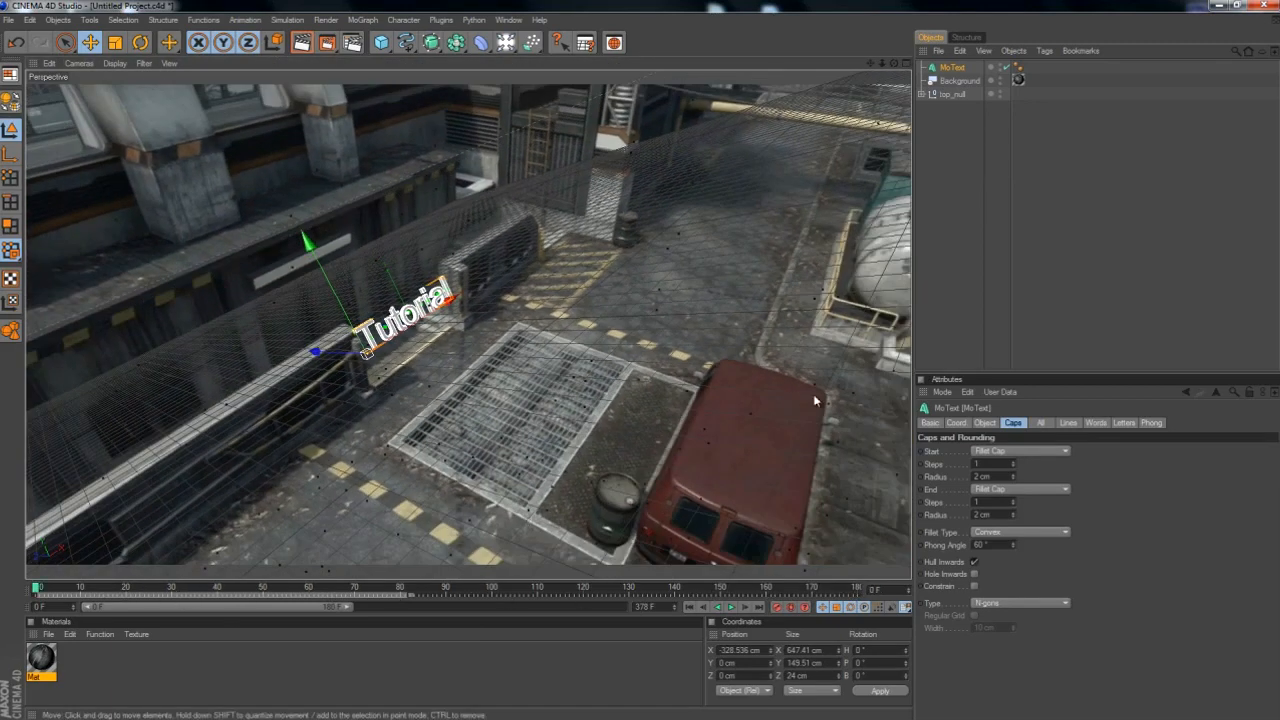
{"action": "left_click", "coordinate": [922, 133]}
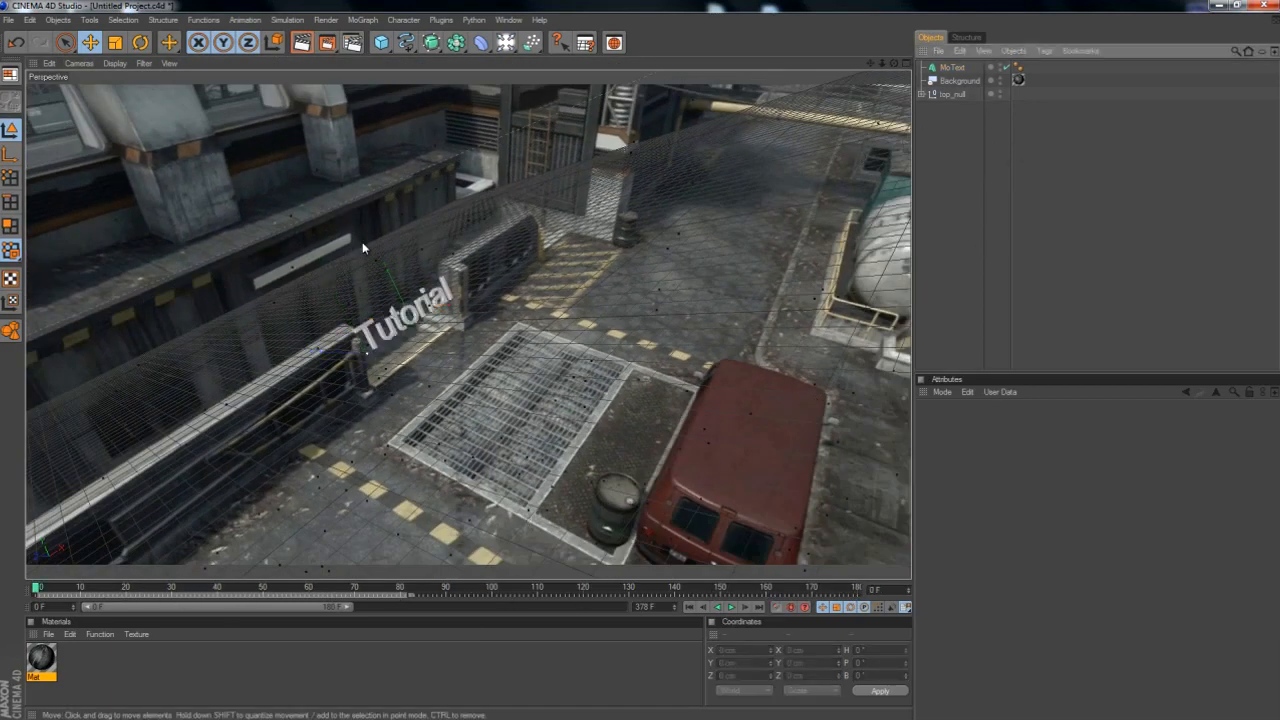
{"action": "left_click", "coordinate": [371, 339]}
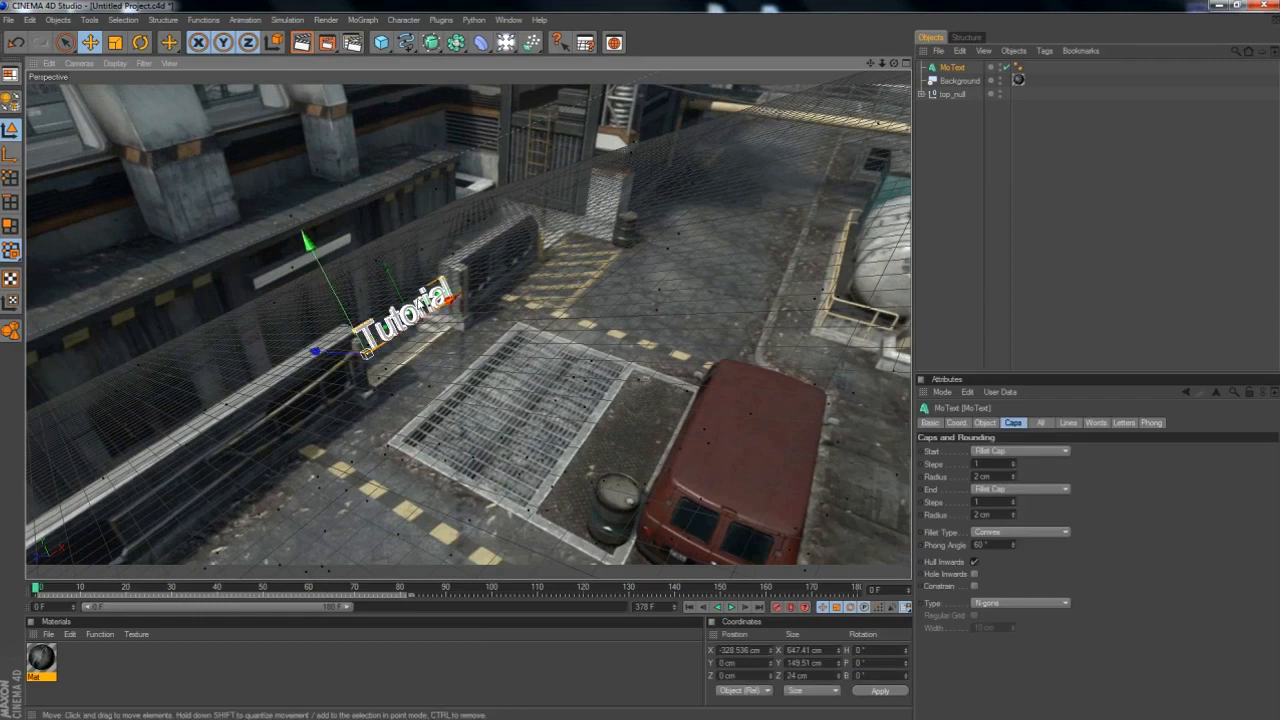
{"action": "left_click_drag", "start_coordinate": [450, 300], "coordinate": [454, 298]}
Set the MoText object's extrusion depth to 30, after trying a depth of 40.
{"action": "left_click", "coordinate": [986, 423]}
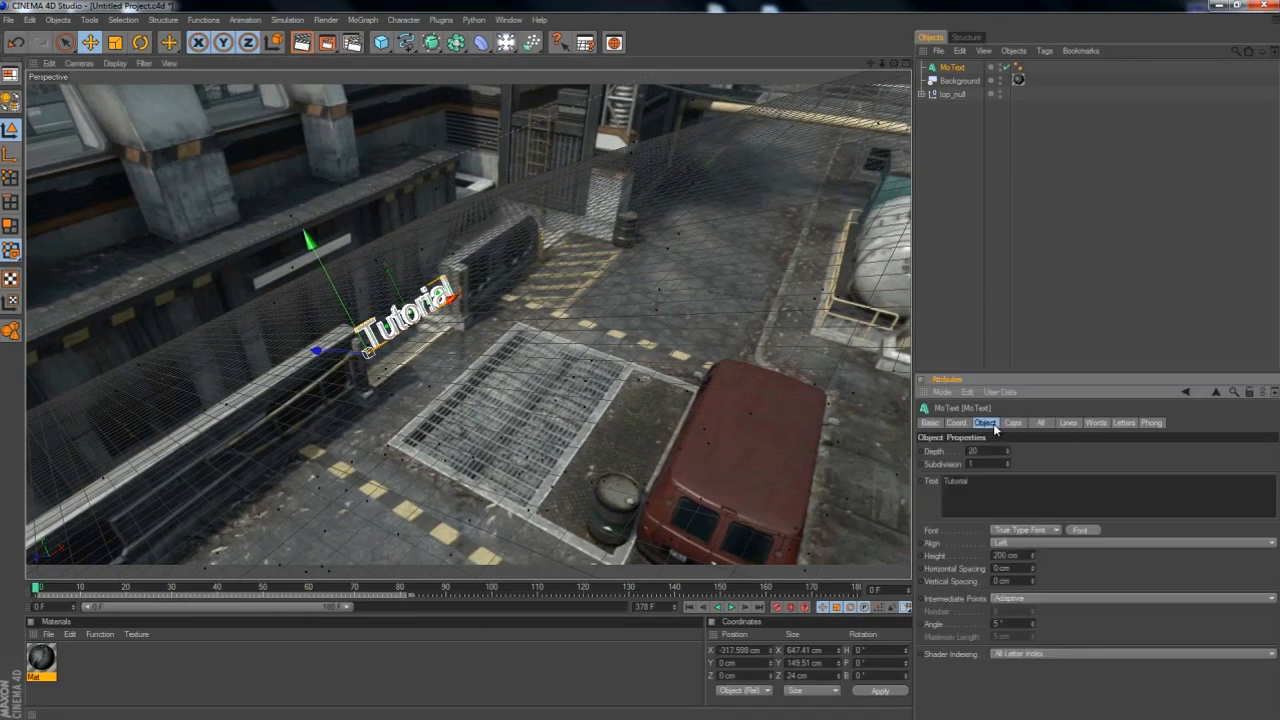
{"action": "left_click_drag", "start_coordinate": [996, 454], "coordinate": [901, 453]}
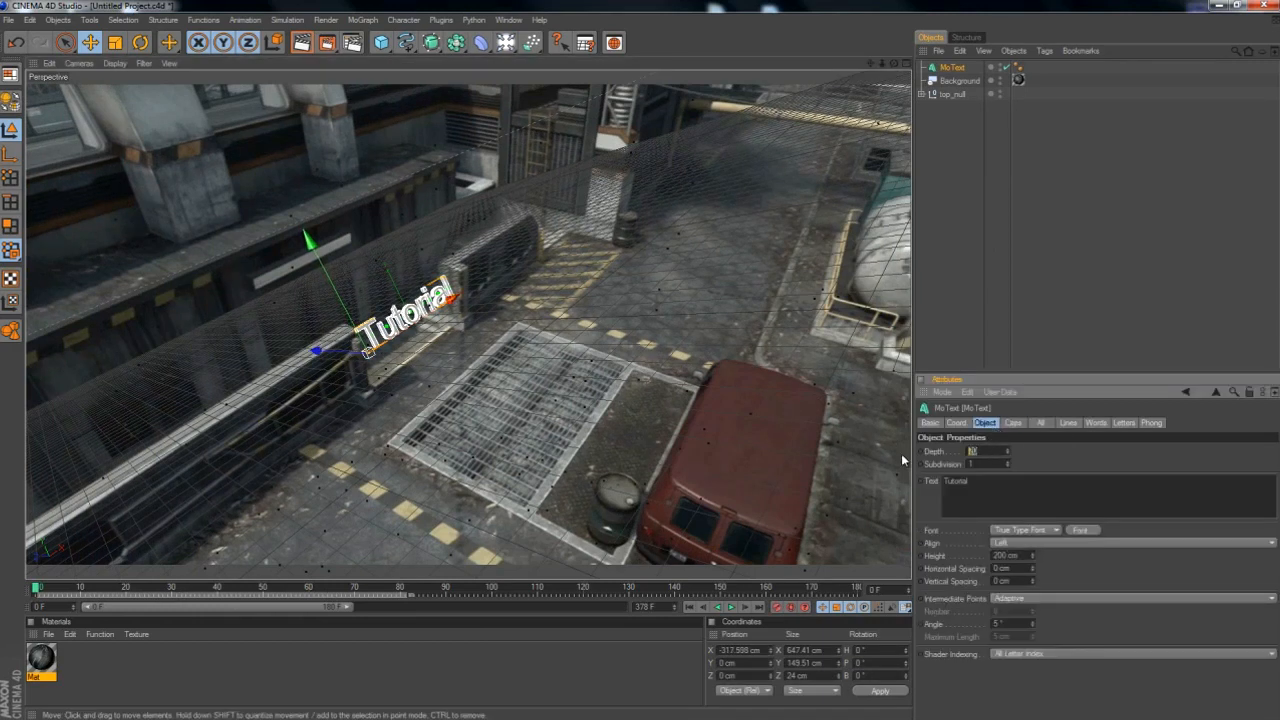
{"action": "type", "text": "40"}
{"action": "key", "text": "Return"}
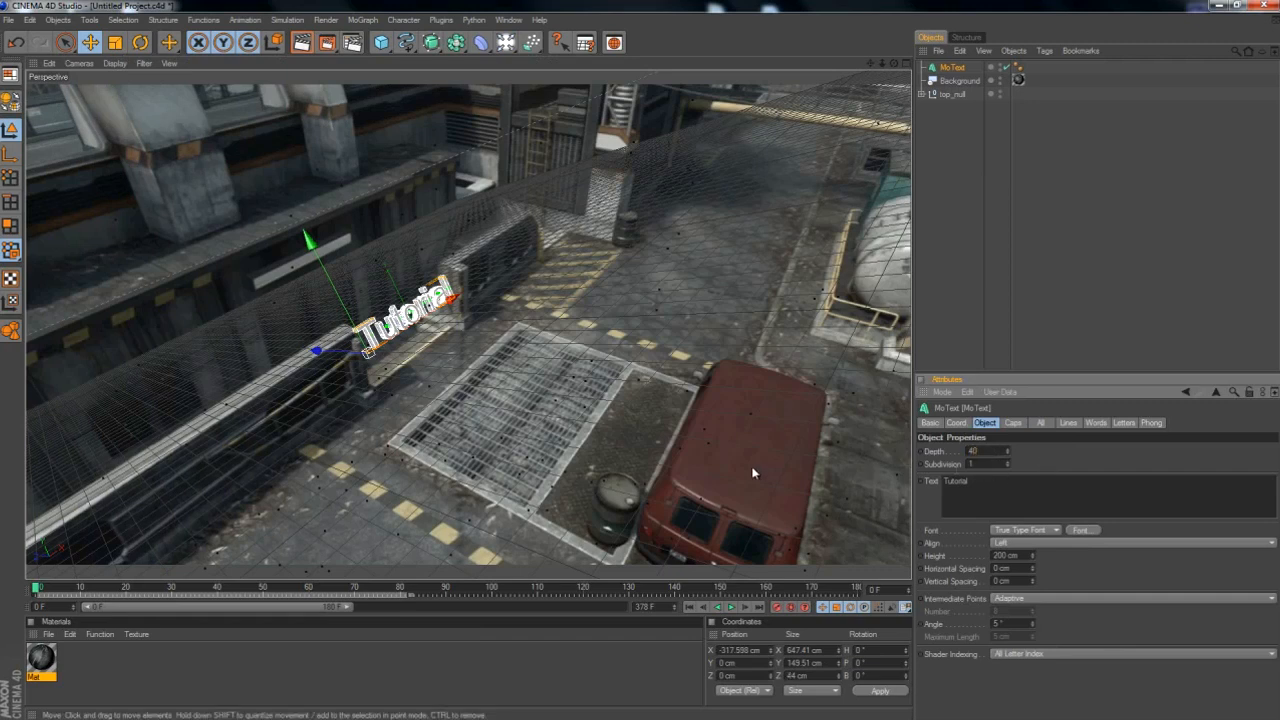
{"action": "left_click_drag", "start_coordinate": [987, 453], "coordinate": [874, 449]}
{"action": "type", "text": "30"}
{"action": "key", "text": "Return"}
Set the text's height to 180 cm and move it along the X axis to about -303 cm.
{"action": "left_click_drag", "start_coordinate": [1014, 556], "coordinate": [872, 562]}
{"action": "type", "text": "40"}
{"action": "key", "text": "Return"}
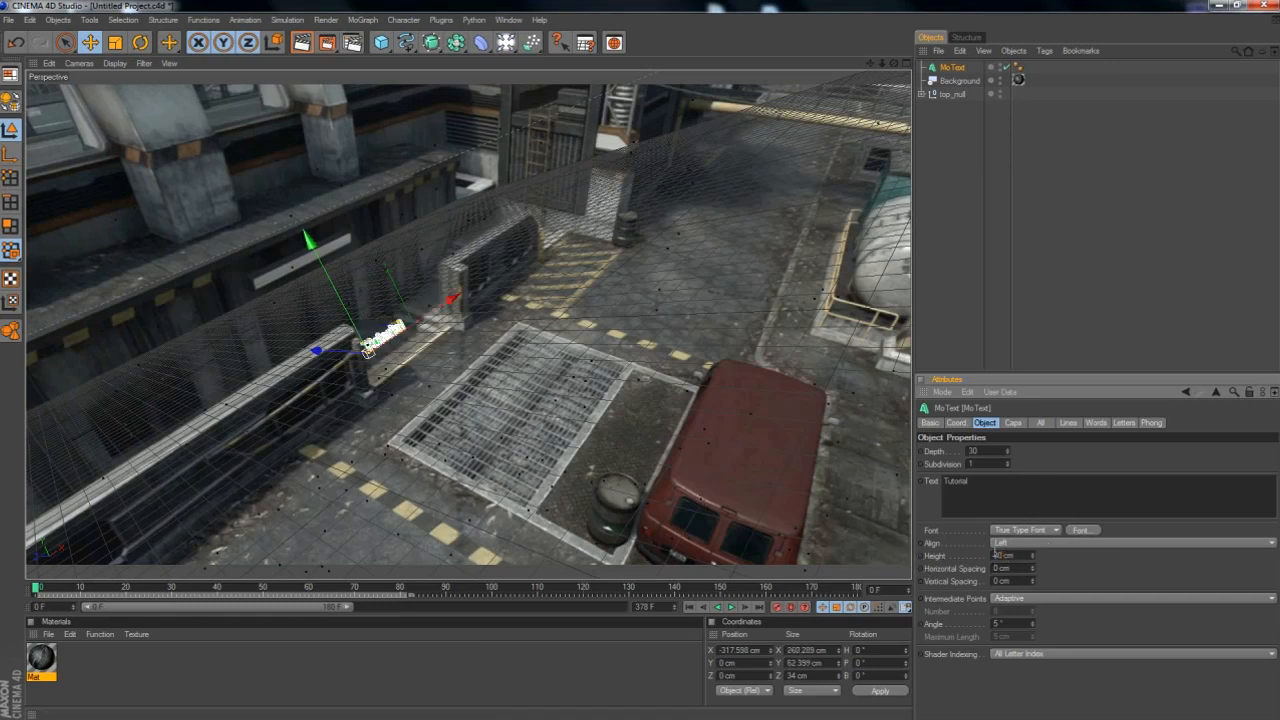
{"action": "type", "text": "120"}
{"action": "key", "text": "Return"}
{"action": "left_click_drag", "start_coordinate": [452, 299], "coordinate": [465, 291]}
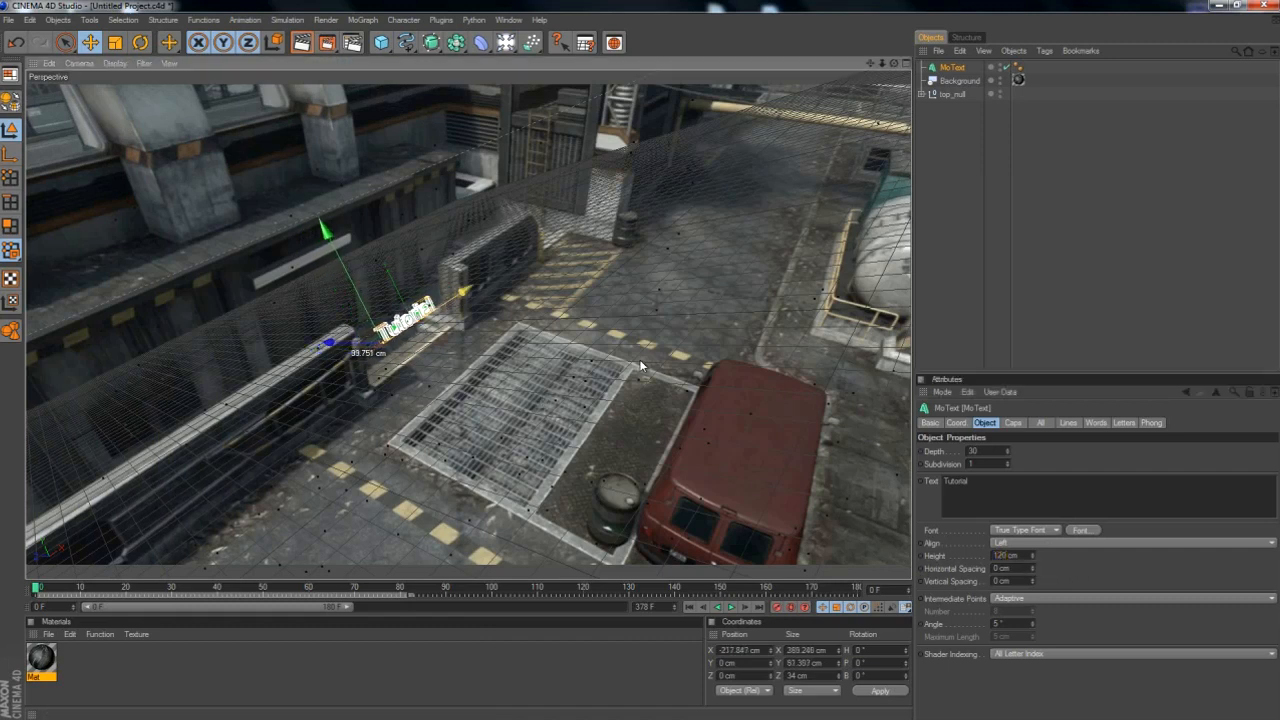
{"action": "left_click", "coordinate": [1000, 555]}
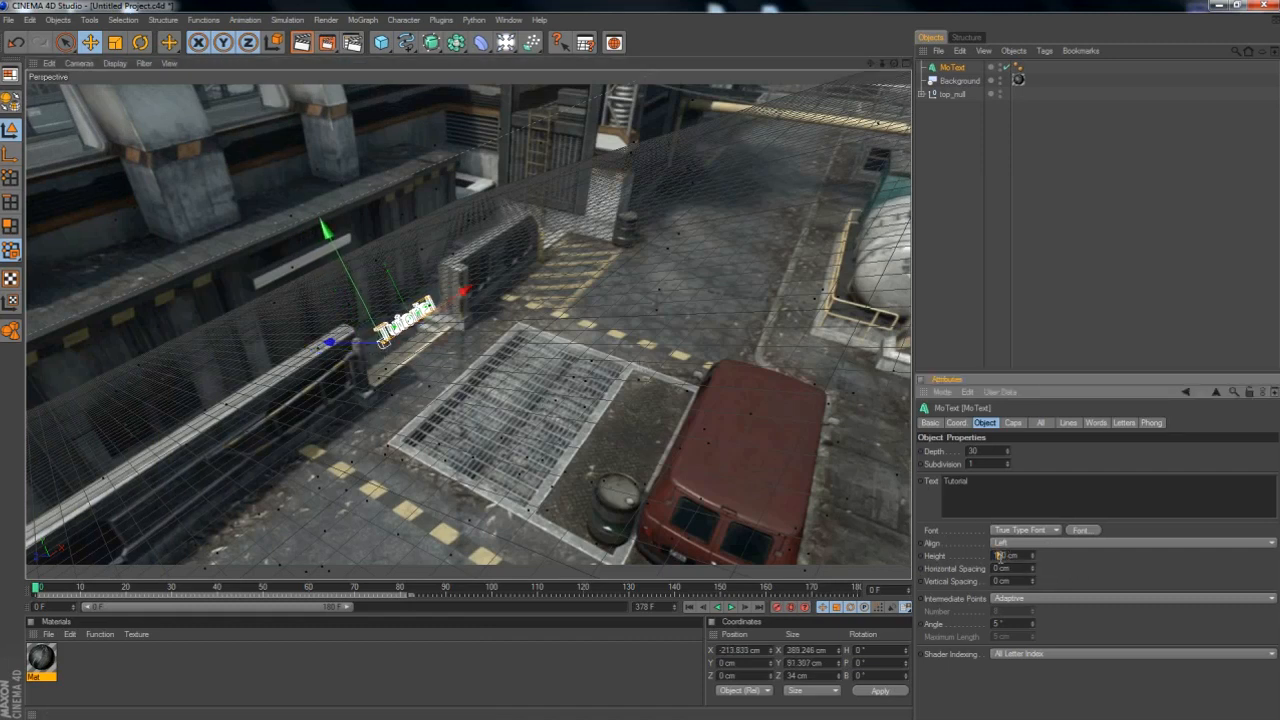
{"action": "key", "text": "Return"}
{"action": "left_click_drag", "start_coordinate": [468, 290], "coordinate": [455, 297]}
{"action": "left_click", "coordinate": [526, 335]}
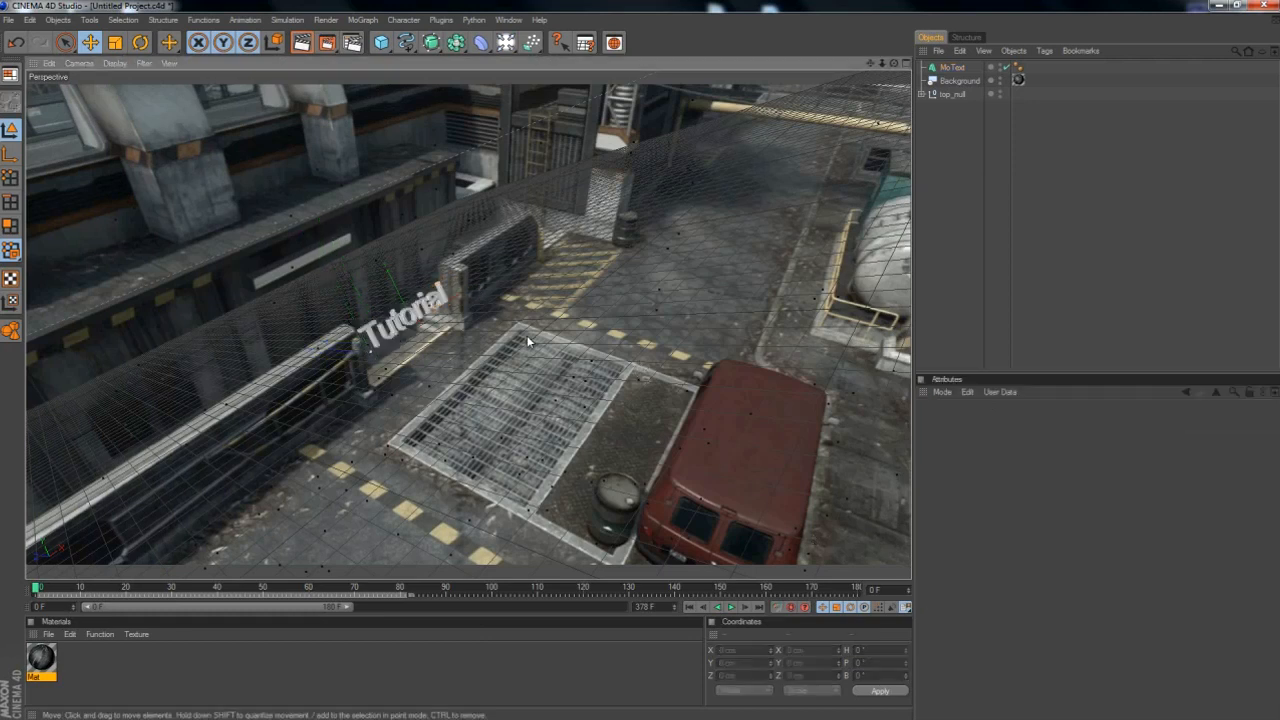
Change the text's font to Sad Films Regular and move the text along the X axis to about -297 cm.
{"action": "left_click", "coordinate": [406, 310]}
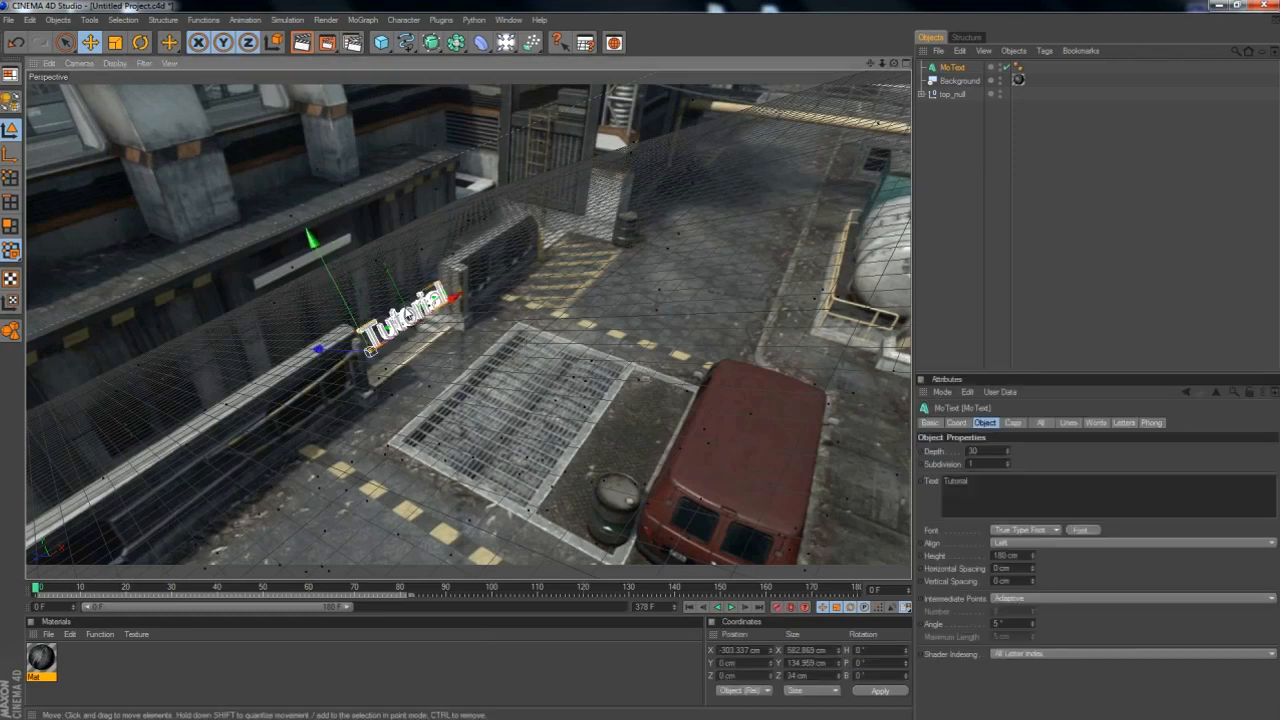
{"action": "left_click", "coordinate": [1090, 531]}
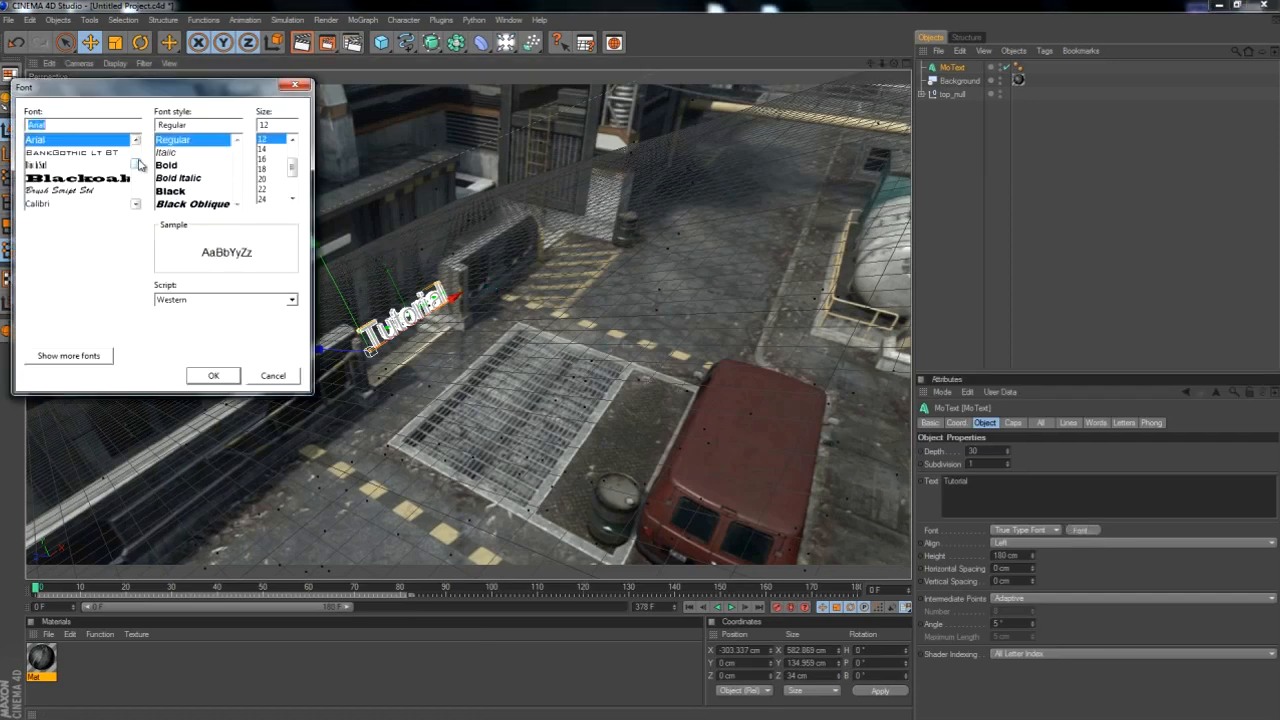
{"action": "scroll", "coordinate": [138, 178], "scroll_direction": "down", "scroll_amount": 5}
{"action": "scroll", "coordinate": [138, 178], "scroll_direction": "down", "scroll_amount": 1}
{"action": "left_click_drag", "start_coordinate": [137, 178], "coordinate": [134, 195]}
{"action": "left_click", "coordinate": [62, 179]}
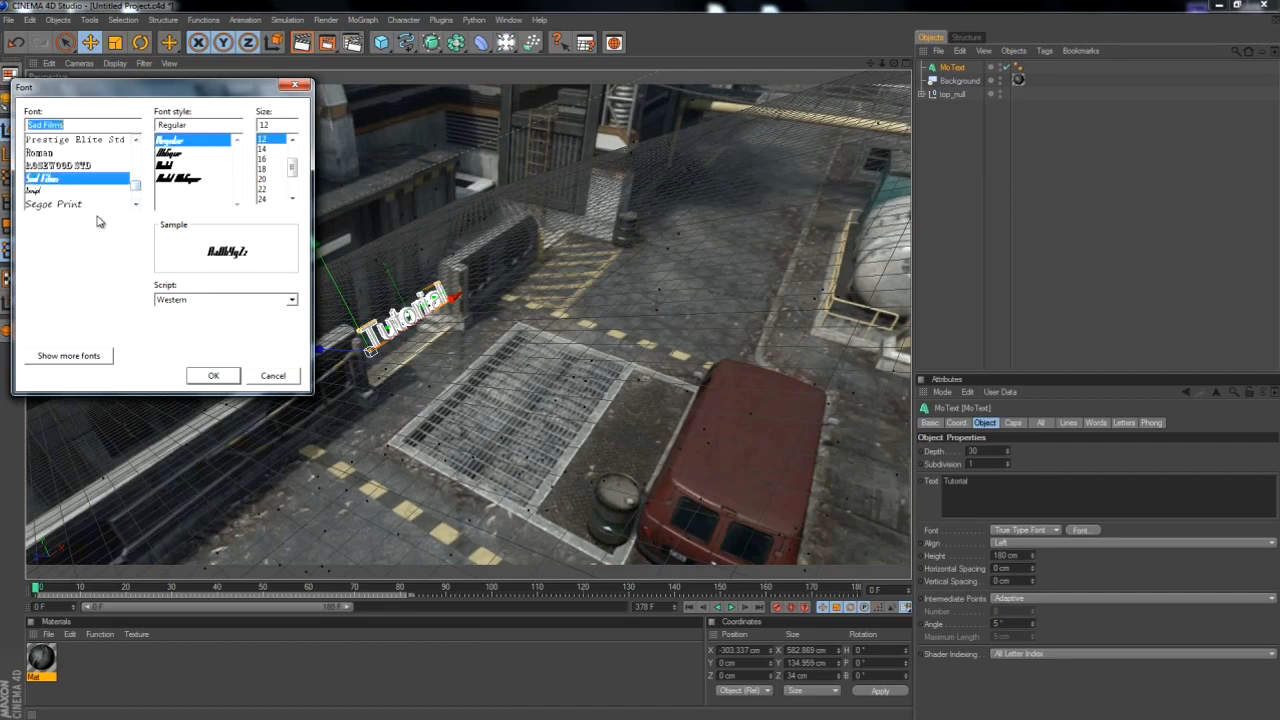
{"action": "left_click", "coordinate": [213, 376]}
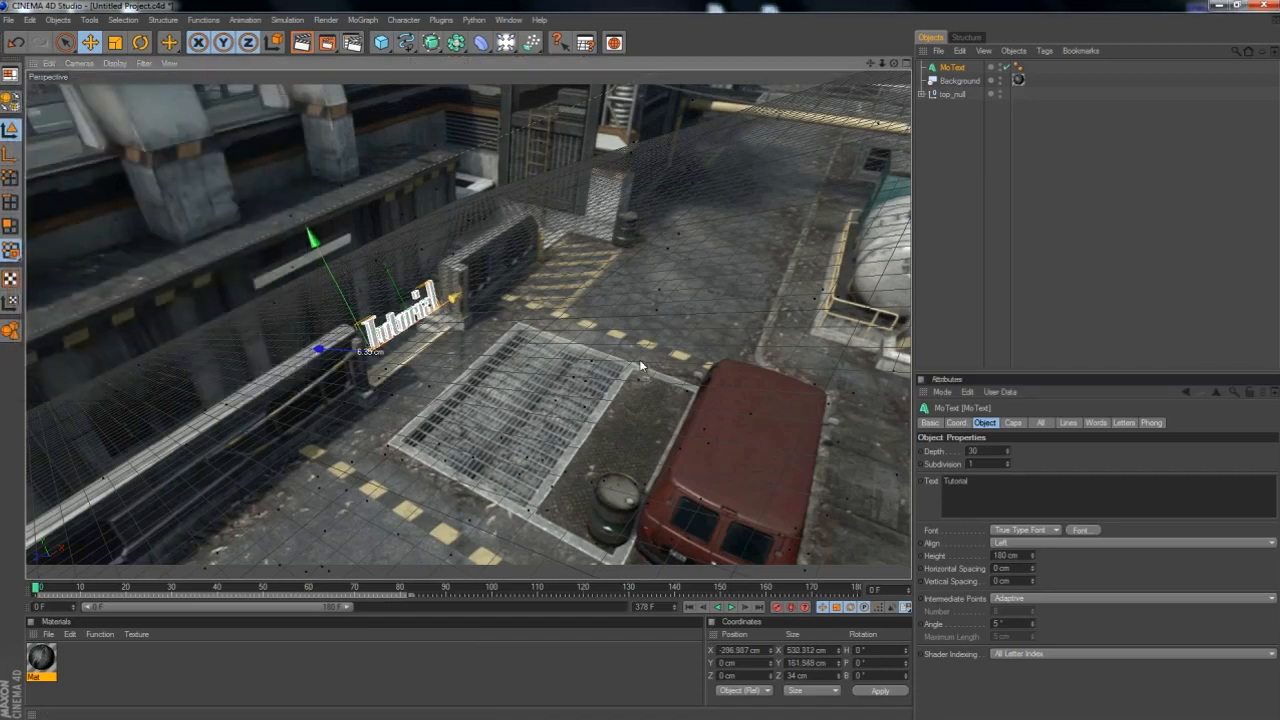
{"action": "left_click", "coordinate": [461, 387]}
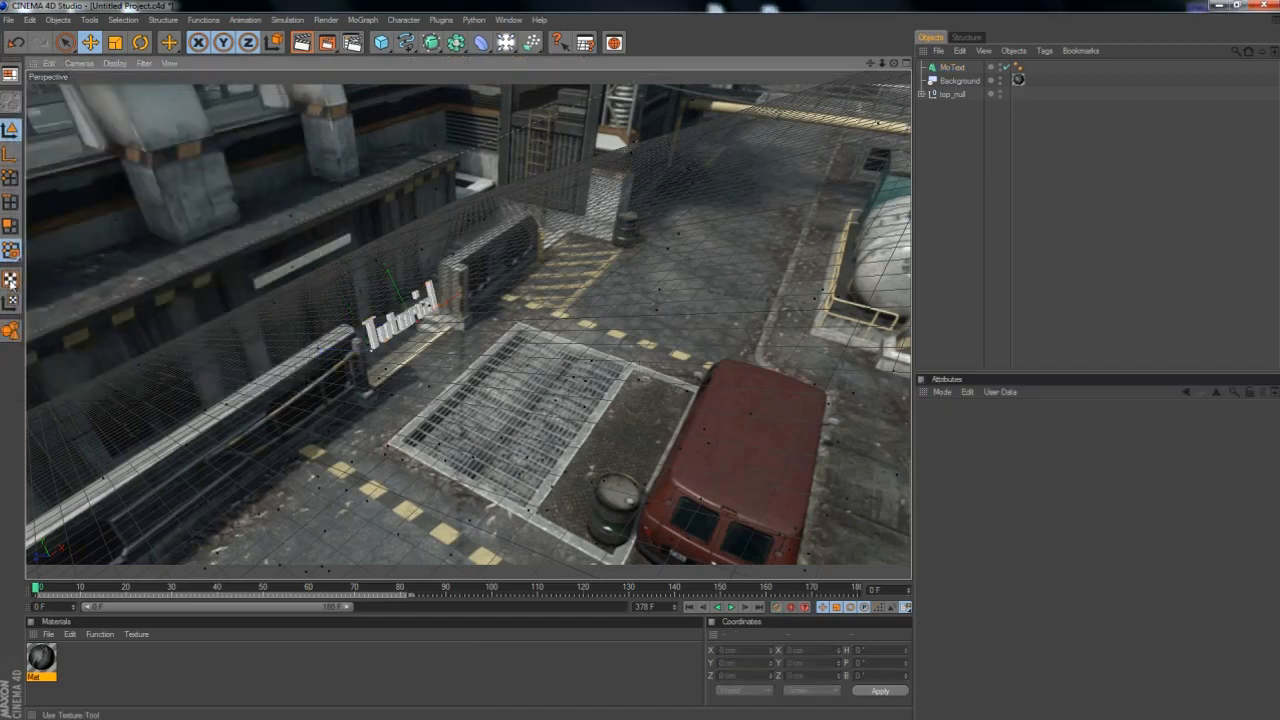
{"action": "left_click", "coordinate": [387, 336]}
{"action": "left_click", "coordinate": [1090, 468]}
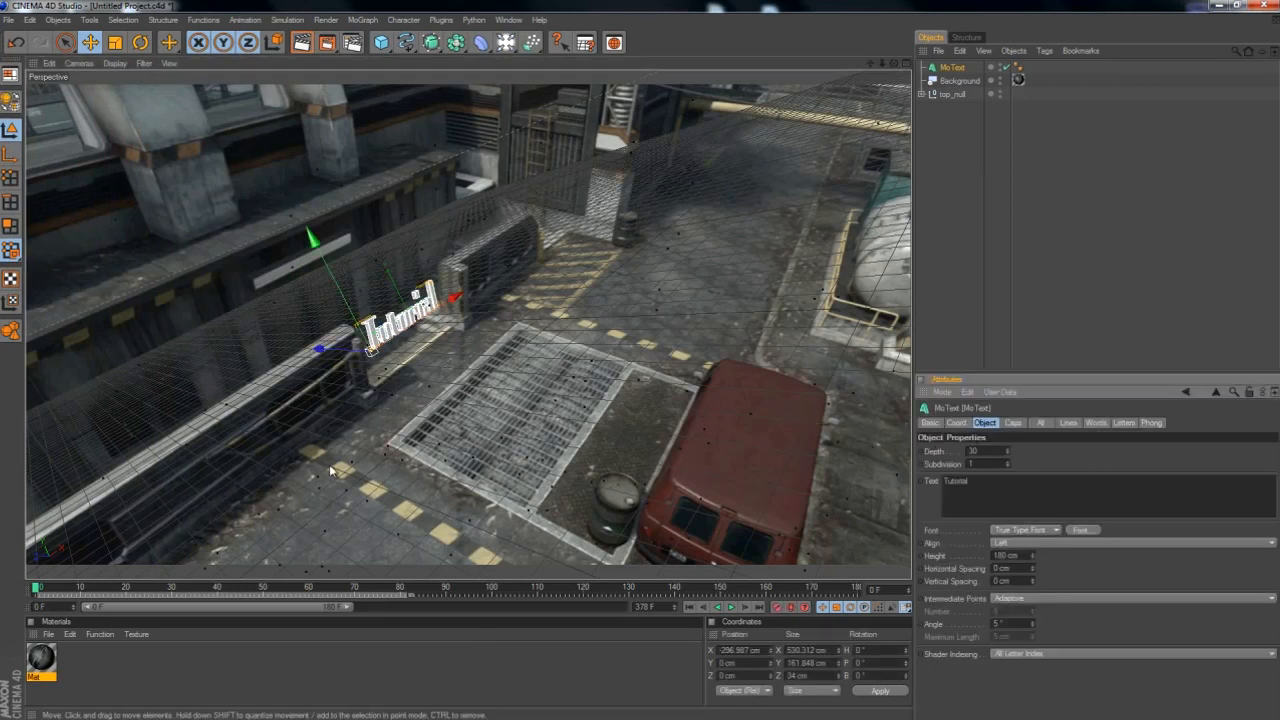
{"action": "left_click", "coordinate": [408, 410]}
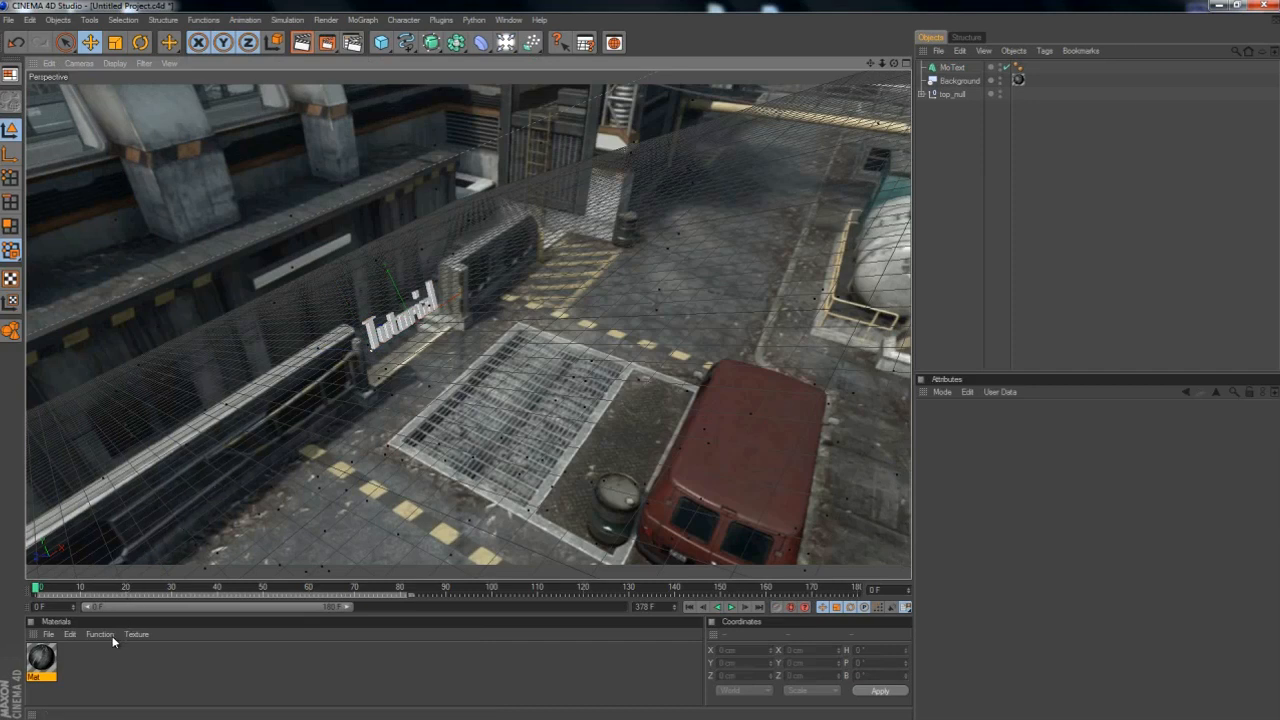
Create a new material and turn off its specular channel.
{"action": "double_click", "coordinate": [94, 656]}
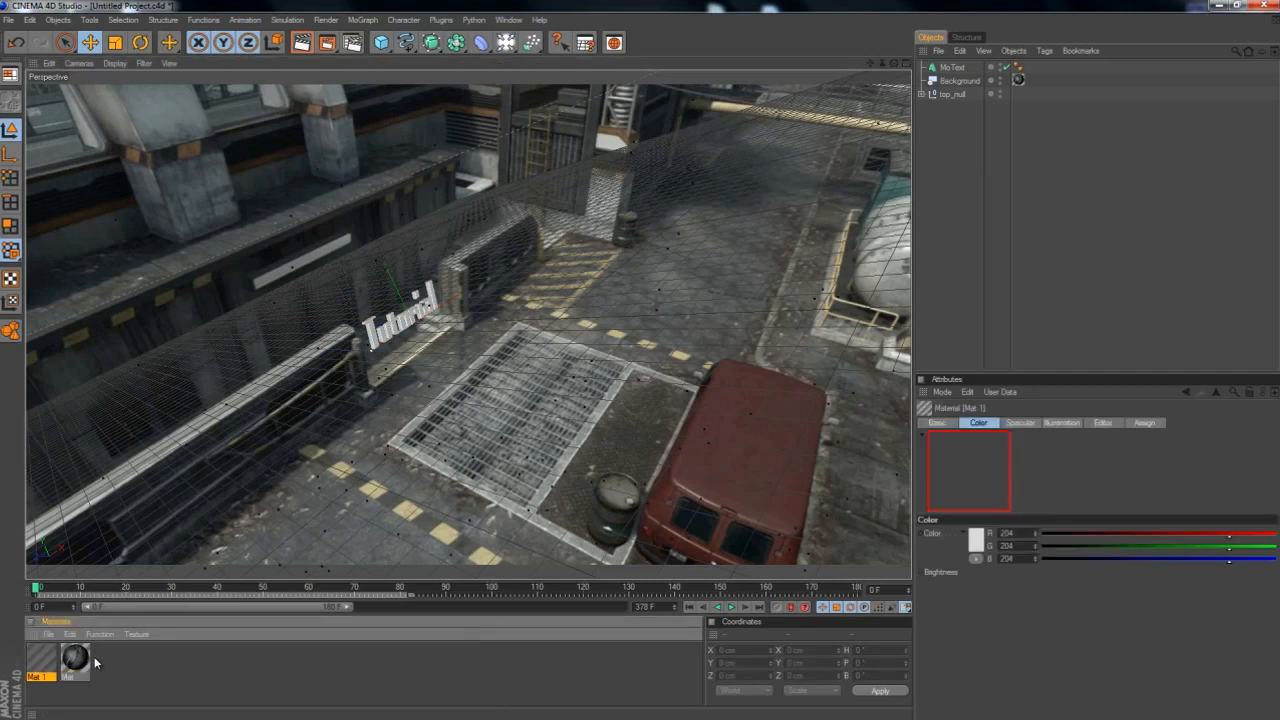
{"action": "double_click", "coordinate": [40, 656]}
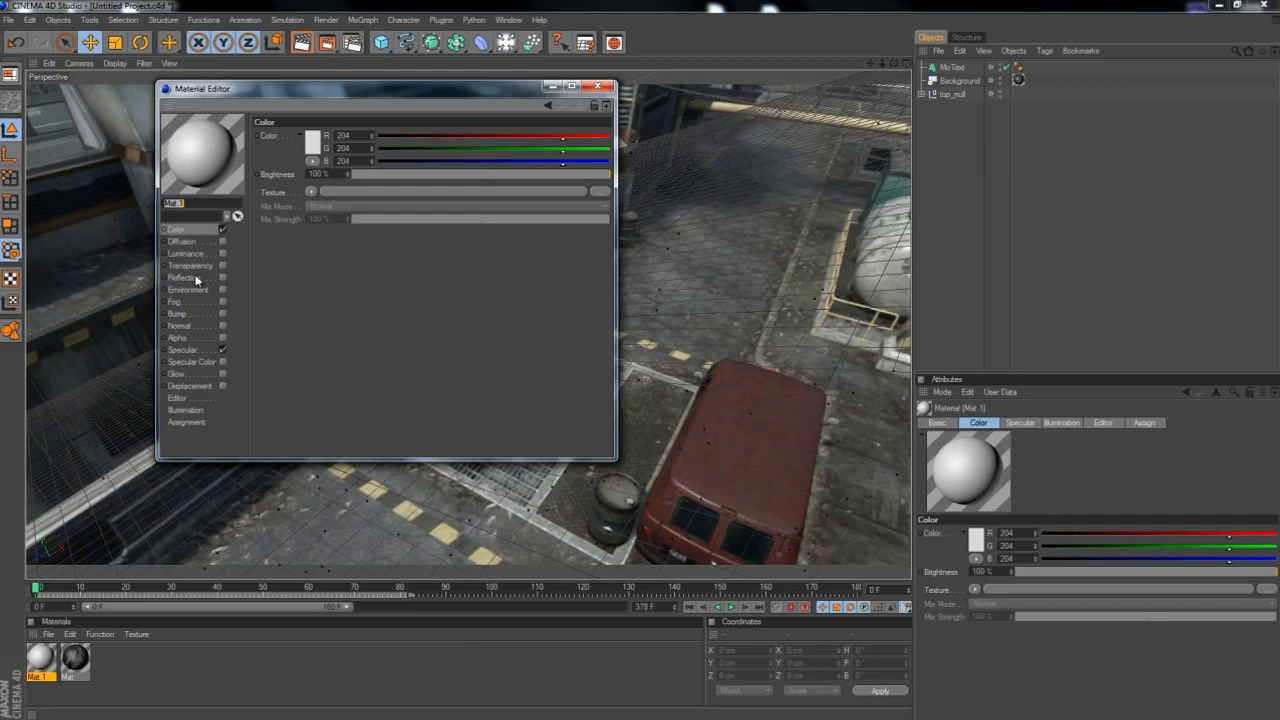
{"action": "left_click", "coordinate": [222, 350]}
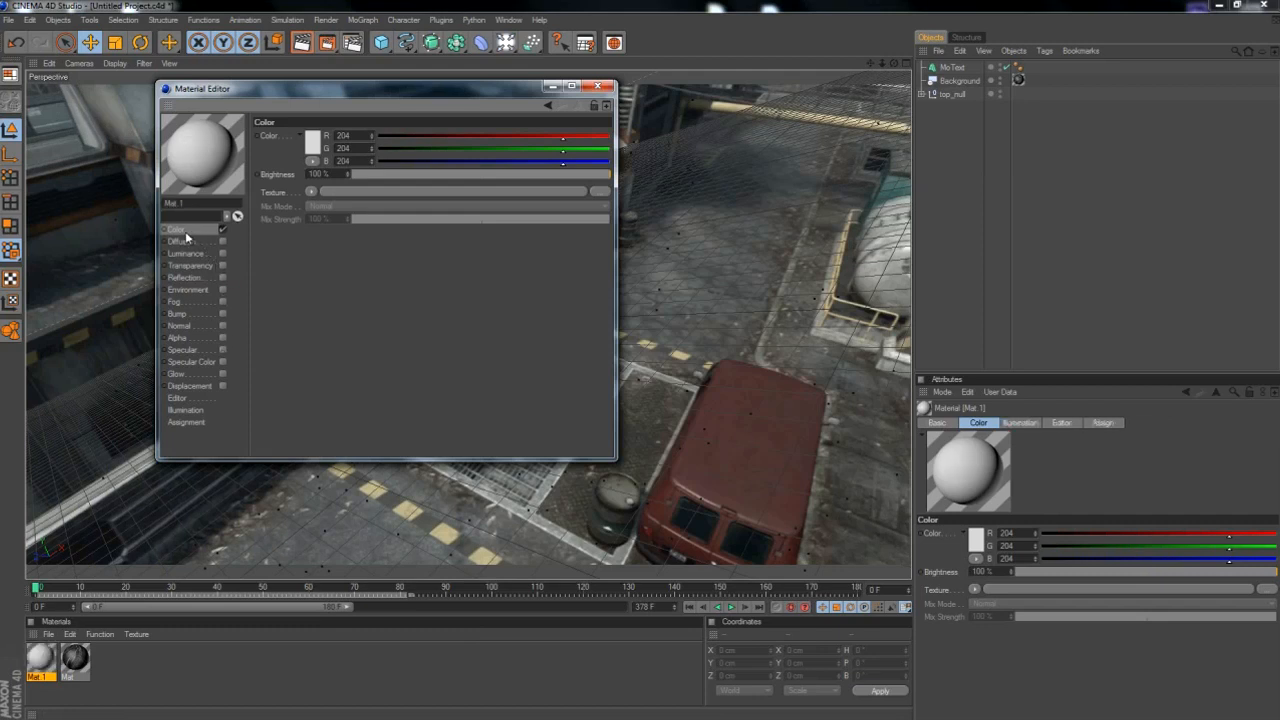
Set the new material's color to a dark green with RGB values 39, 104, 13.
{"action": "left_click", "coordinate": [313, 143]}
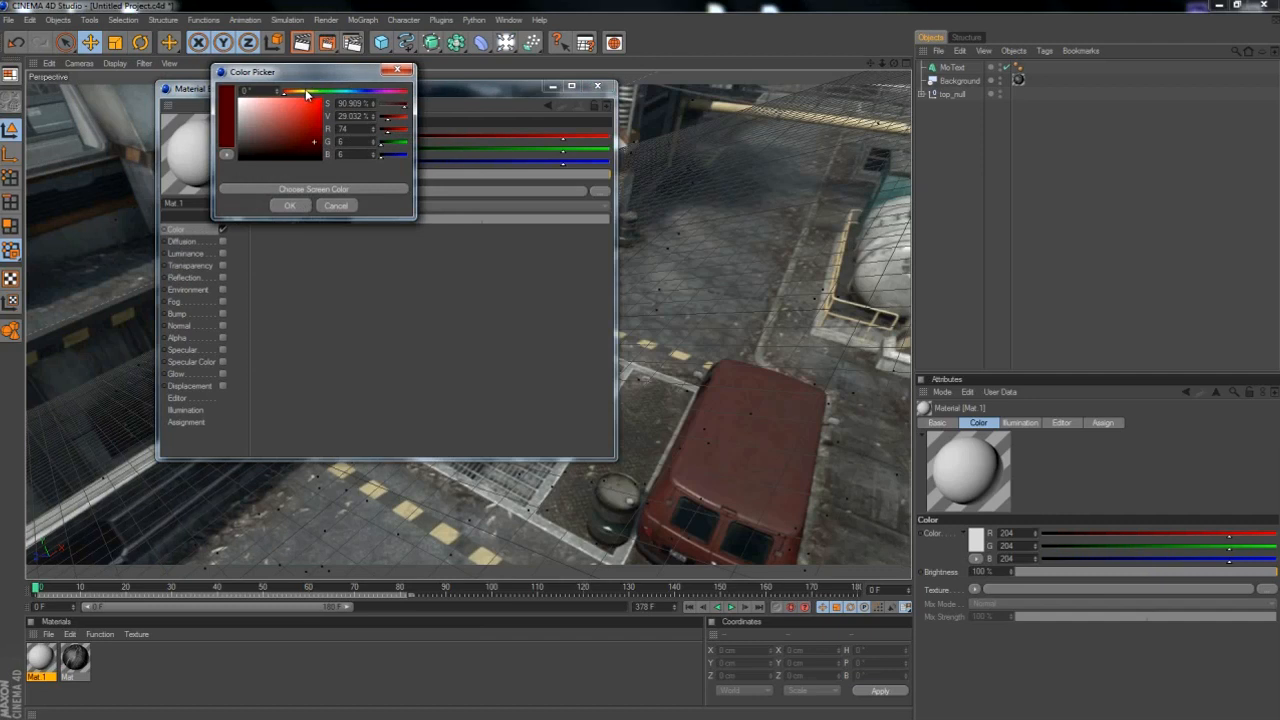
{"action": "left_click_drag", "start_coordinate": [307, 92], "coordinate": [318, 92]}
{"action": "left_click", "coordinate": [309, 137]}
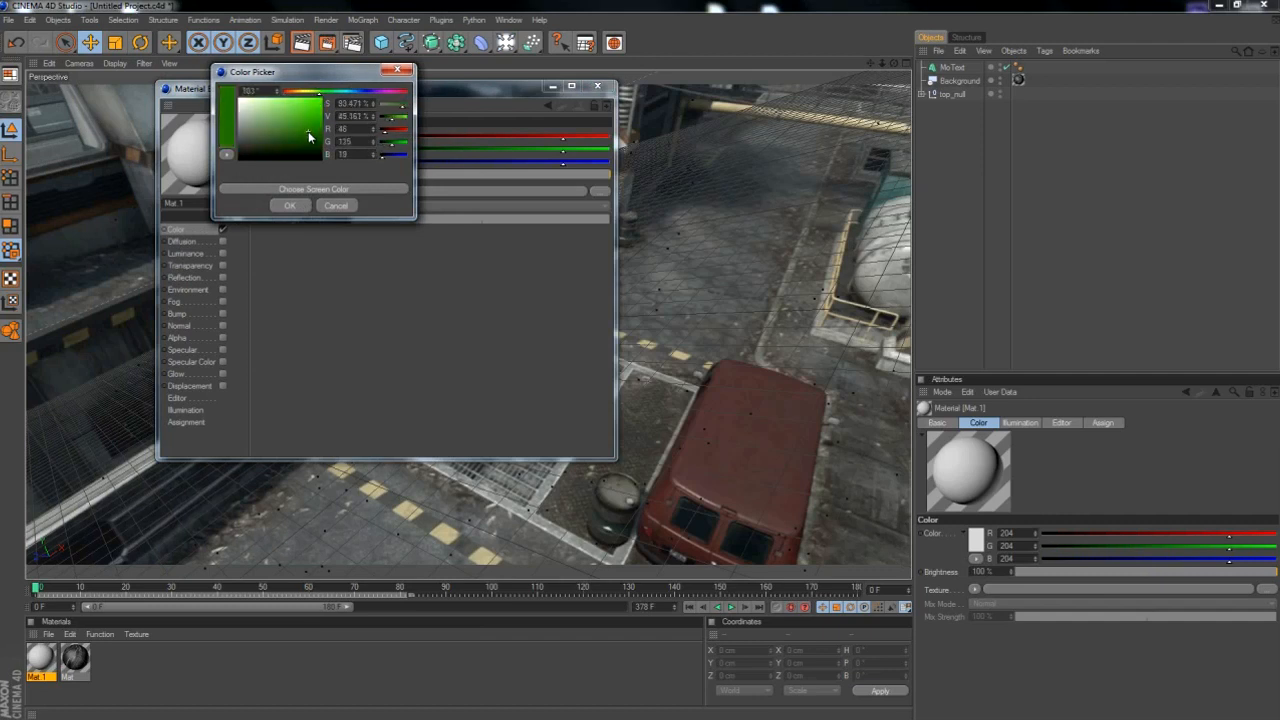
{"action": "left_click", "coordinate": [305, 139]}
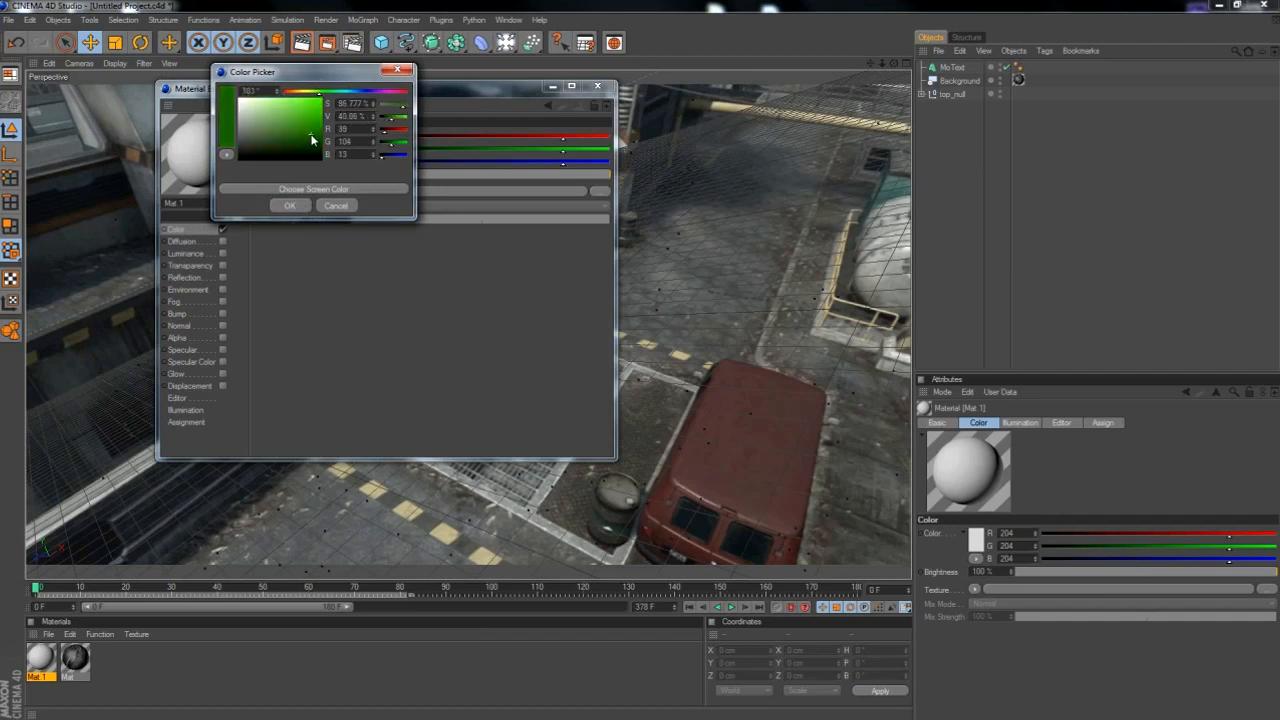
{"action": "left_click", "coordinate": [290, 205]}
Enable the green material's reflection channel and set the reflection brightness to 66%.
{"action": "left_click", "coordinate": [222, 277]}
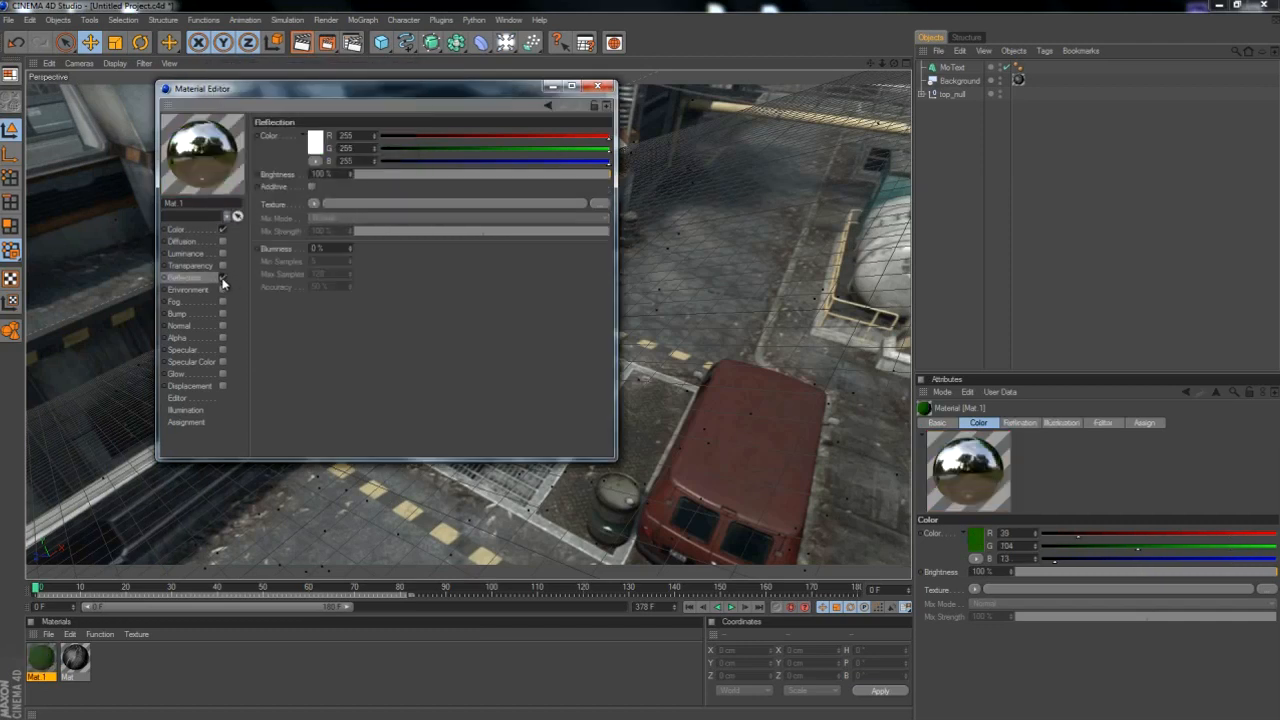
{"action": "left_click", "coordinate": [224, 280]}
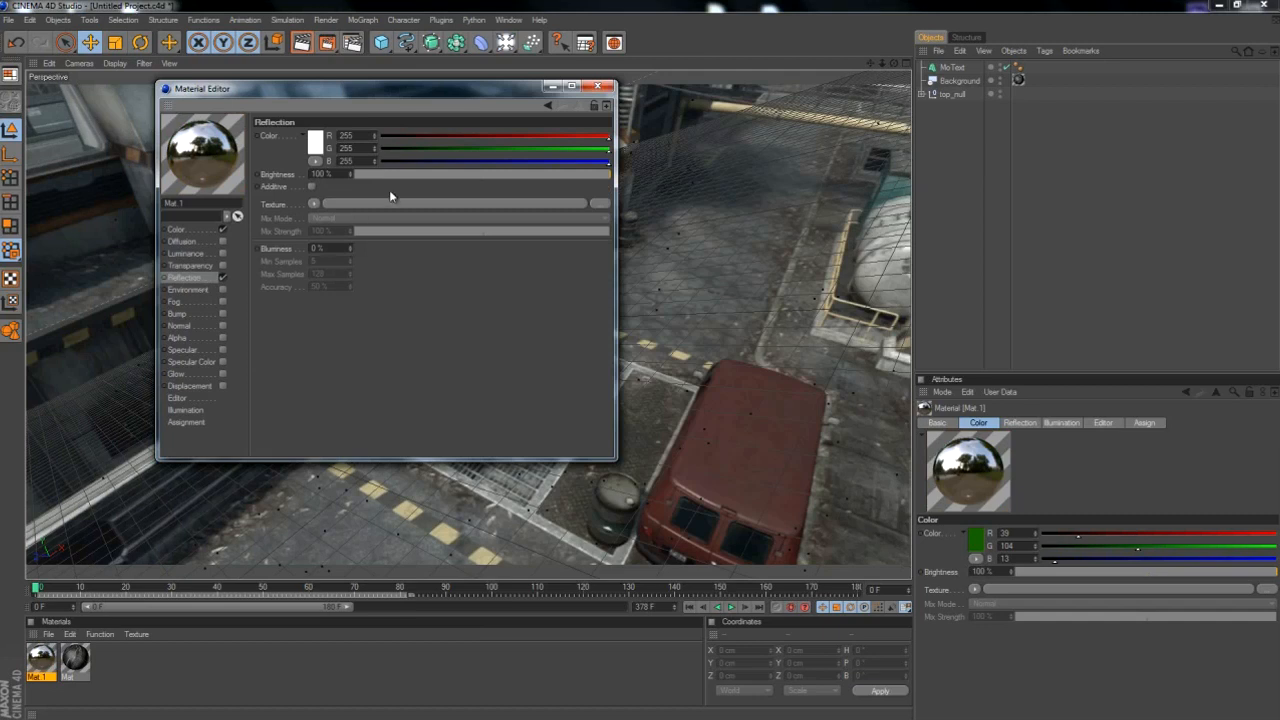
{"action": "left_click", "coordinate": [462, 181]}
{"action": "left_click_drag", "start_coordinate": [510, 184], "coordinate": [524, 184]}
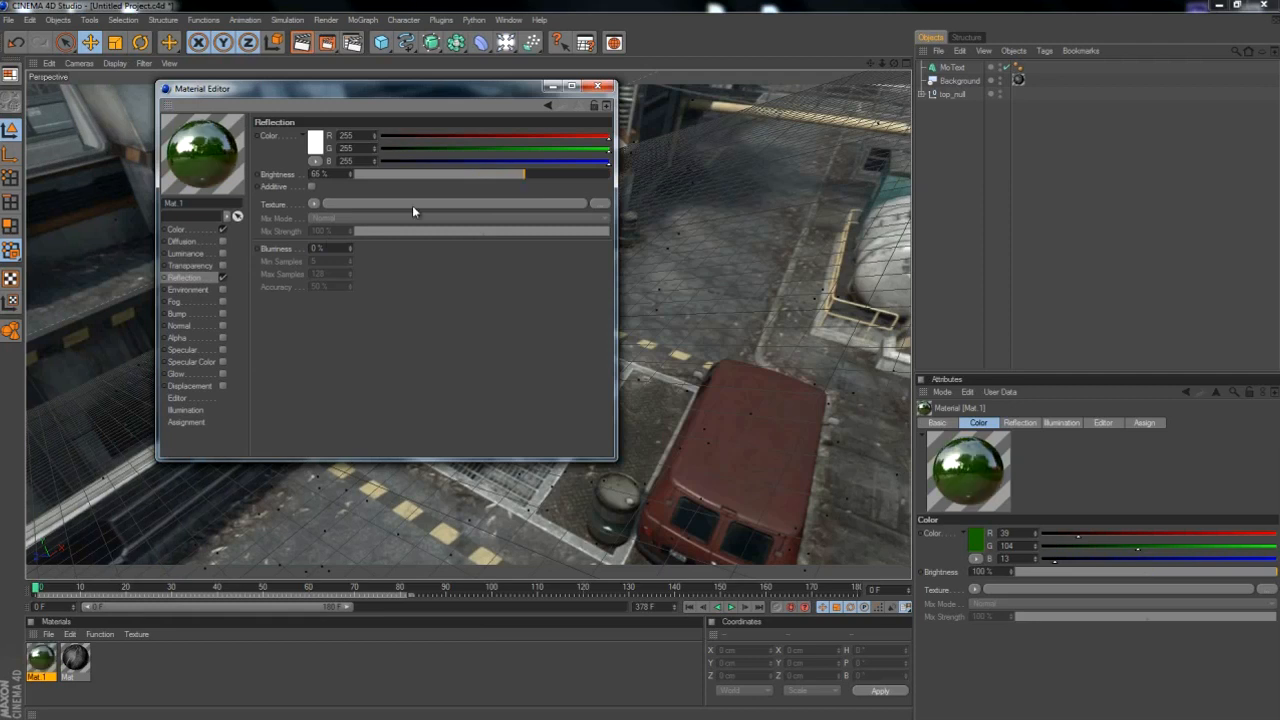
Set the reflection color to a light green of about RGB 95, 222, 93 and close the material editor.
{"action": "left_click", "coordinate": [315, 148]}
{"action": "left_click", "coordinate": [322, 97]}
{"action": "mouse_move", "coordinate": [305, 135]}
{"action": "left_mouse_down"}
{"action": "mouse_move", "coordinate": [282, 119]}
{"action": "mouse_move", "coordinate": [292, 148]}
{"action": "mouse_move", "coordinate": [285, 110]}
{"action": "left_mouse_up"}
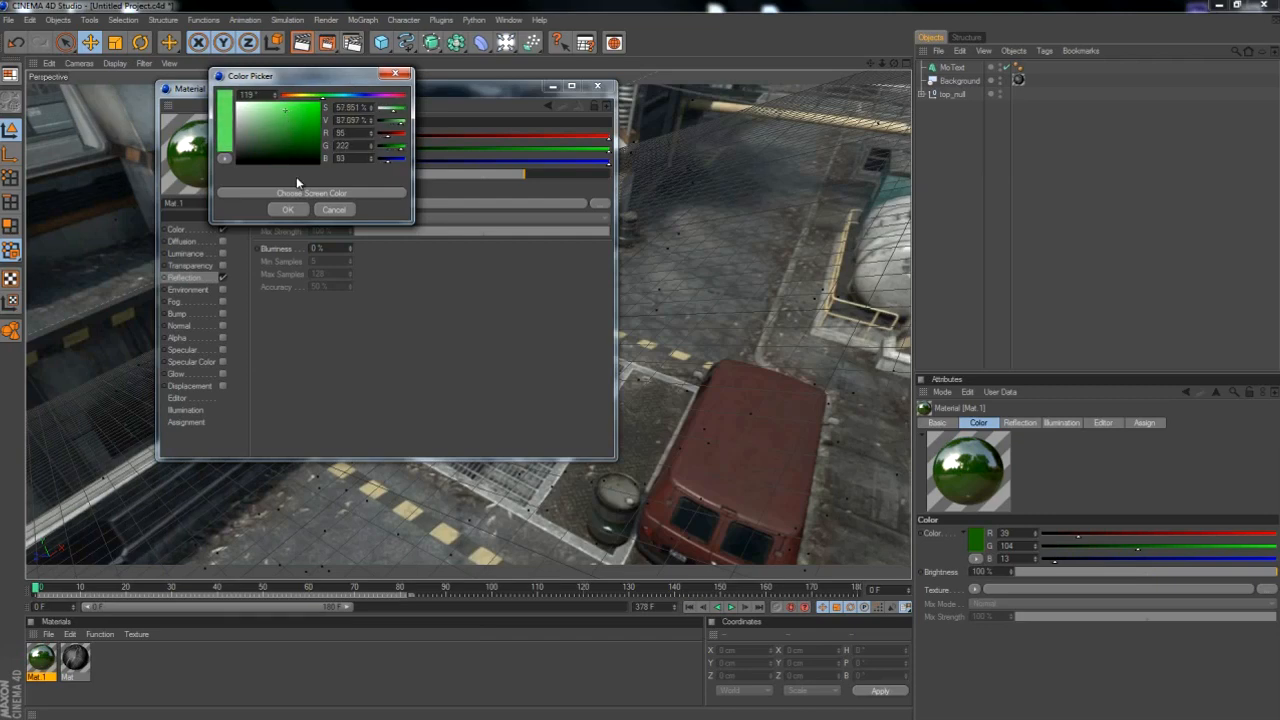
{"action": "left_click", "coordinate": [287, 209]}
{"action": "left_click", "coordinate": [597, 85]}
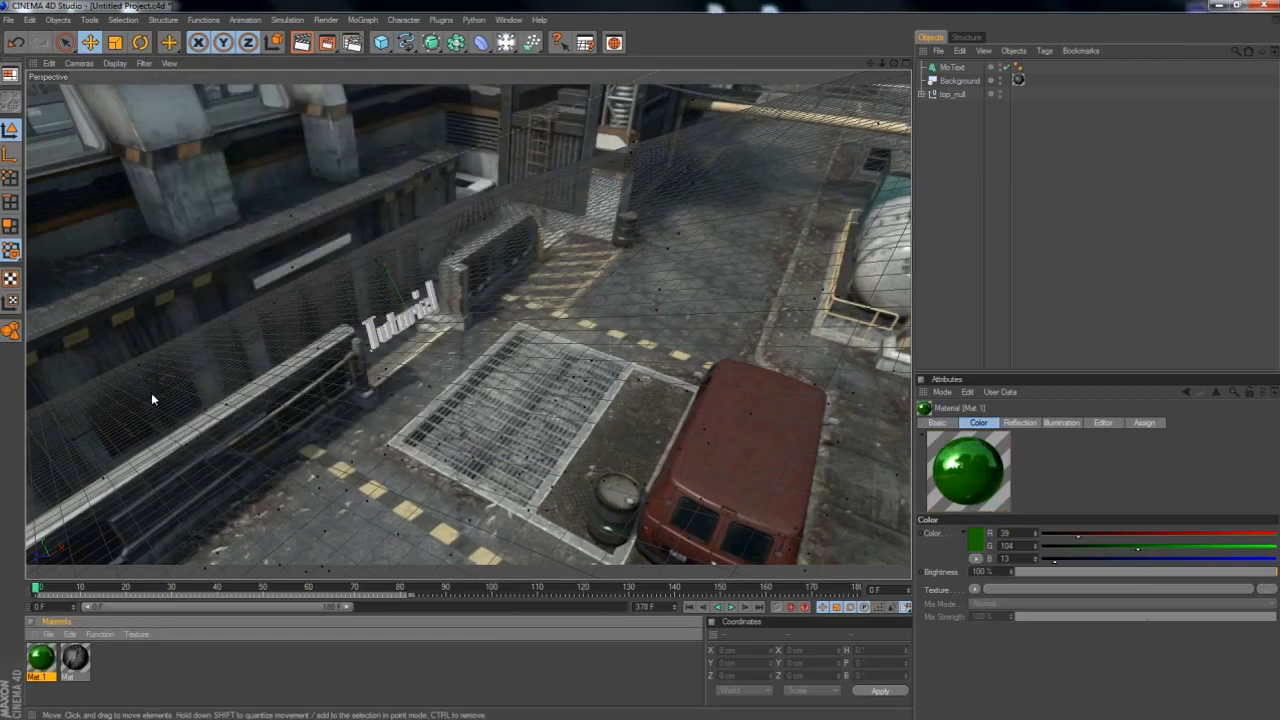
Apply the green material to the MoText object and preview-render the view at frames 0 and 122.
{"action": "left_click_drag", "start_coordinate": [40, 662], "coordinate": [933, 153]}
{"action": "left_click_drag", "start_coordinate": [965, 71], "coordinate": [963, 67]}
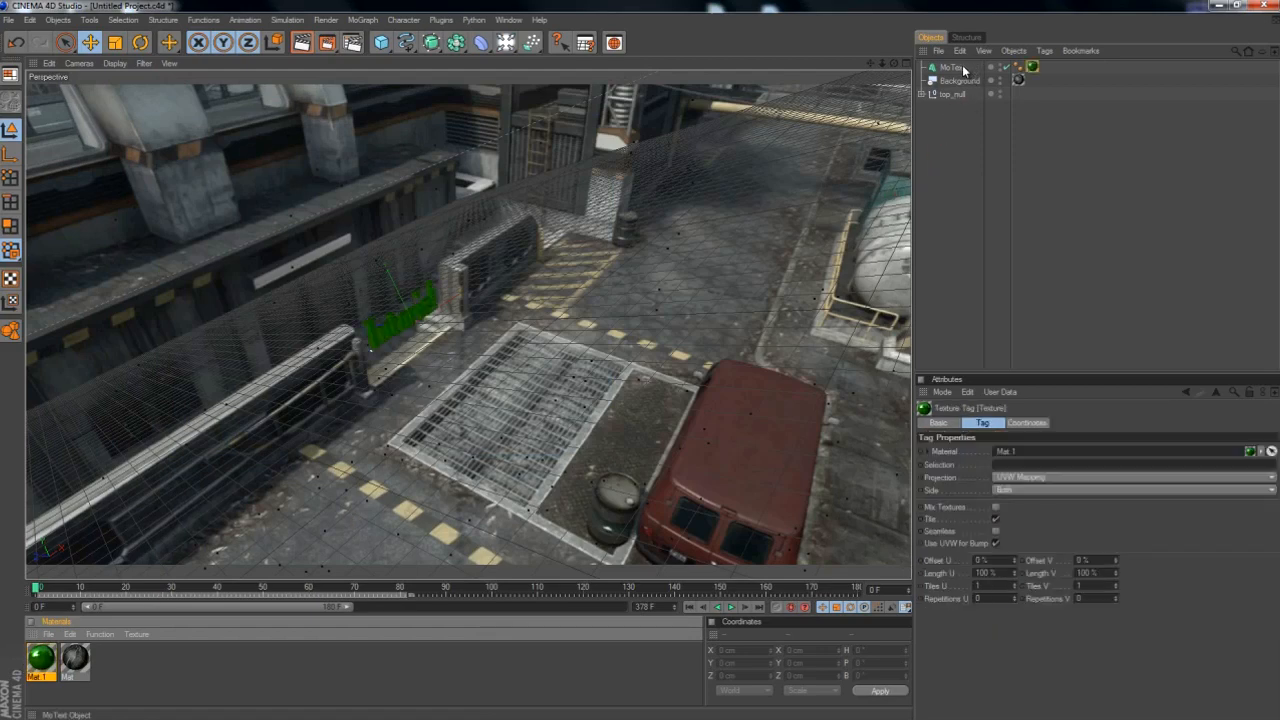
{"action": "left_click", "coordinate": [302, 43]}
{"action": "left_click_drag", "start_coordinate": [38, 590], "coordinate": [622, 523]}
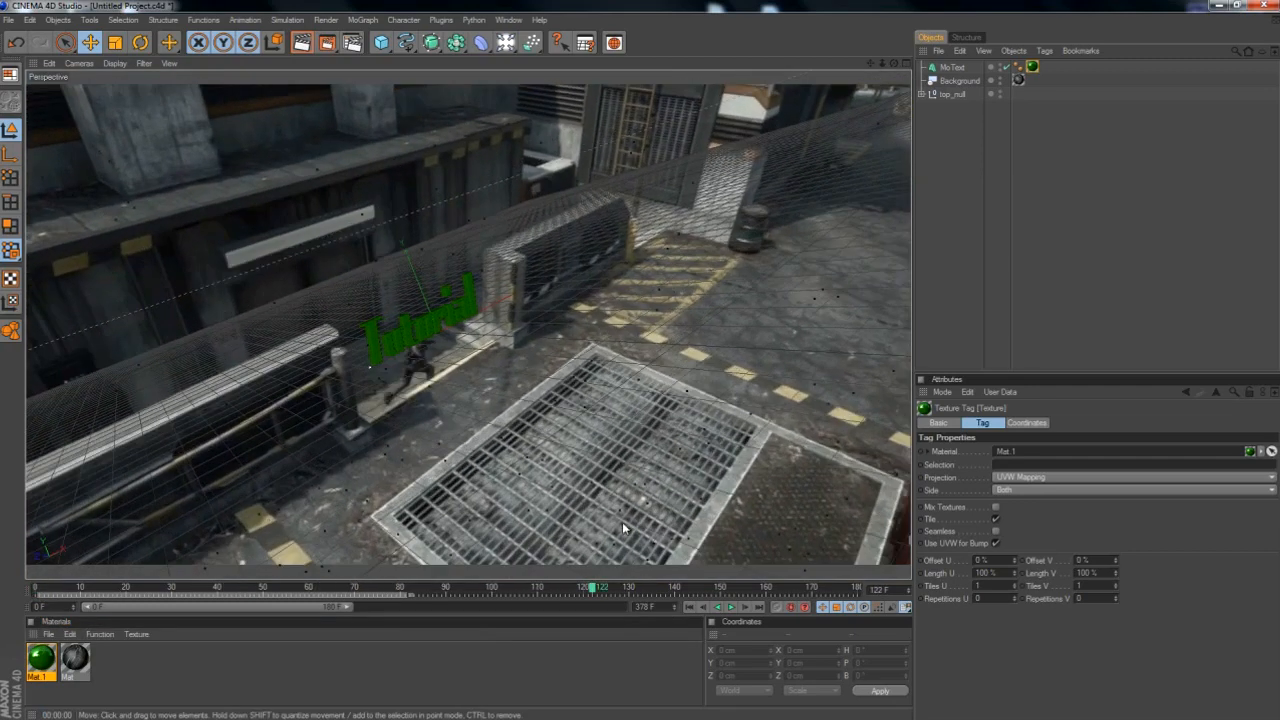
{"action": "left_click", "coordinate": [302, 43]}
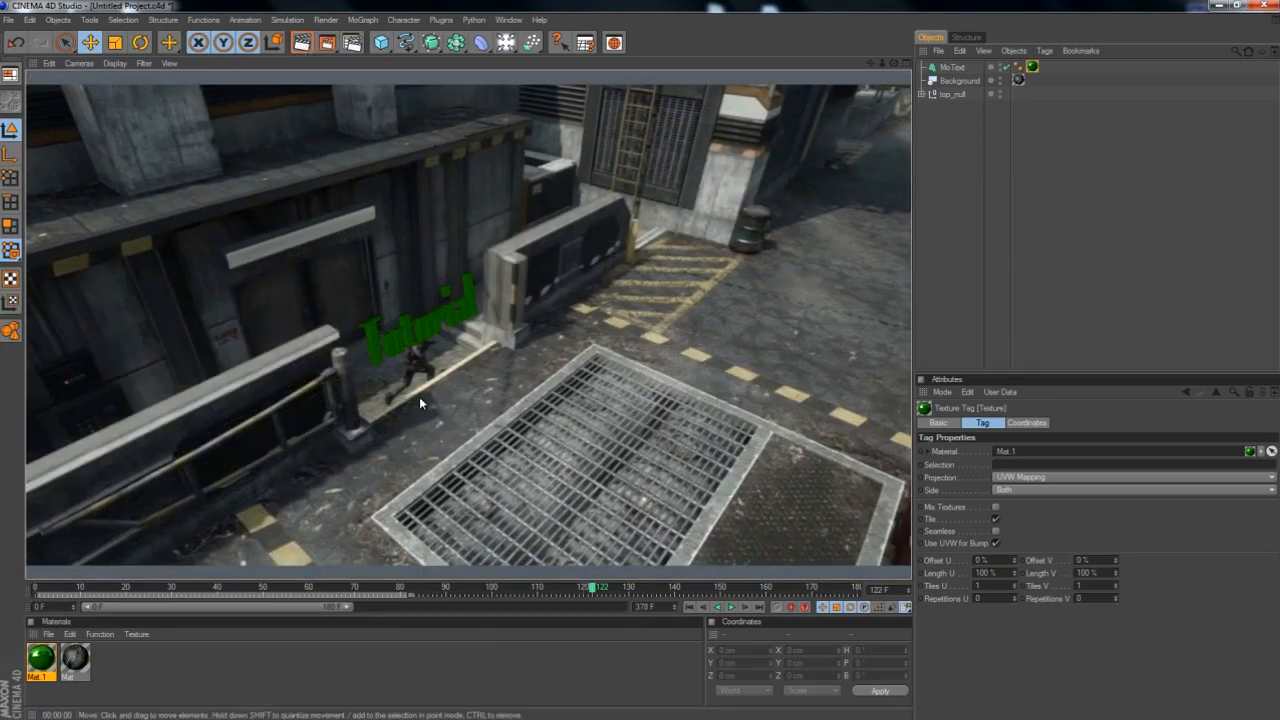
Go to frame 104, add an omni light and position it at about X 415, Y 107, Z -611 cm.
{"action": "left_click", "coordinate": [411, 335]}
{"action": "left_click_drag", "start_coordinate": [591, 590], "coordinate": [511, 606]}
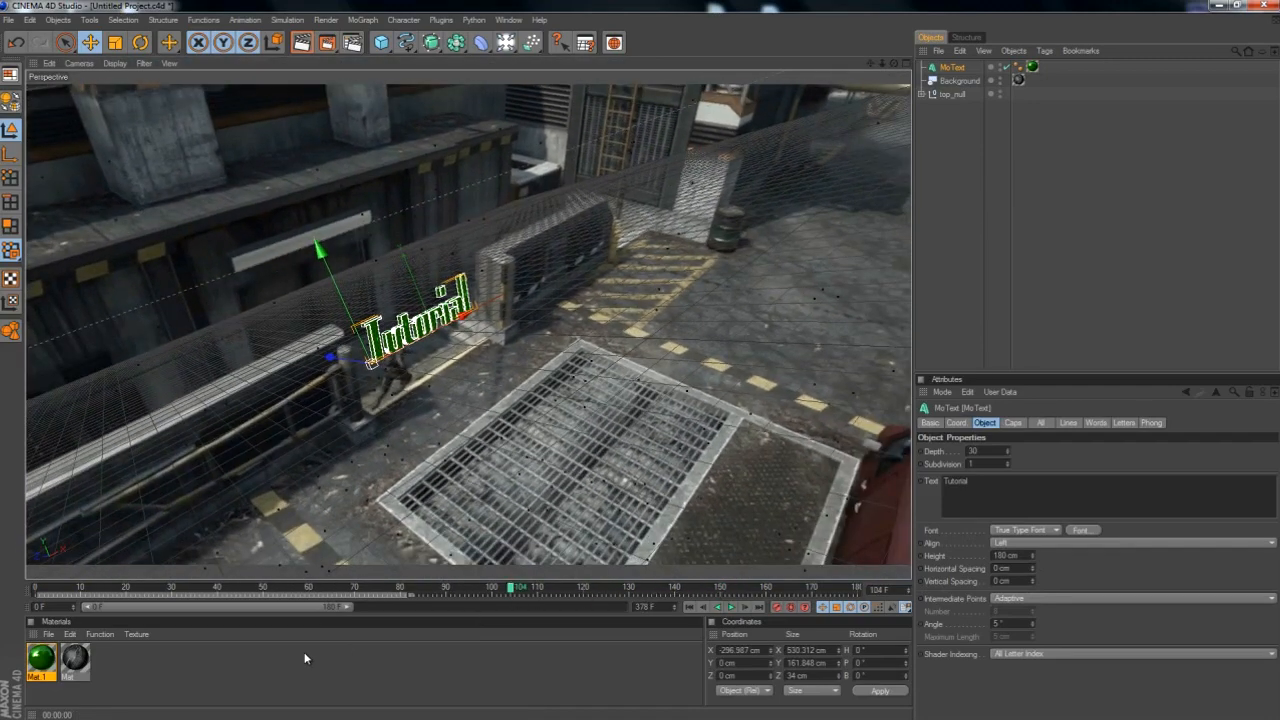
{"action": "left_click", "coordinate": [306, 657]}
{"action": "left_click", "coordinate": [495, 346]}
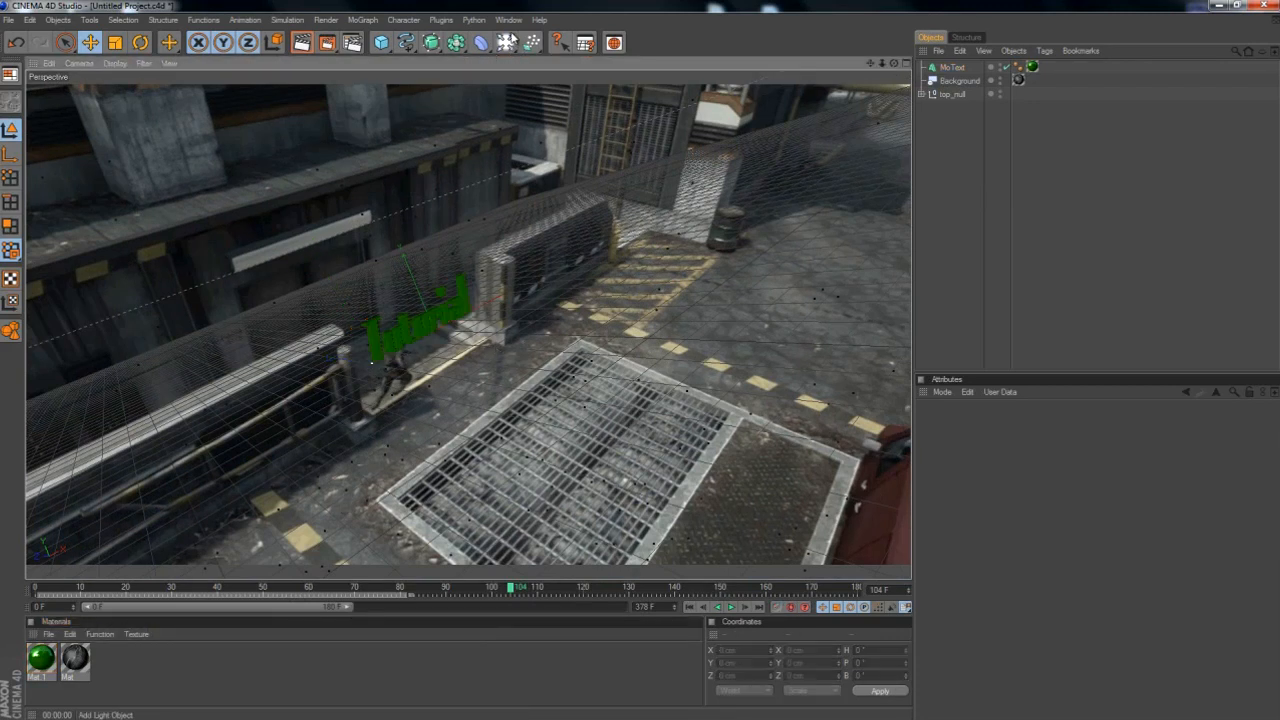
{"action": "left_click", "coordinate": [506, 42]}
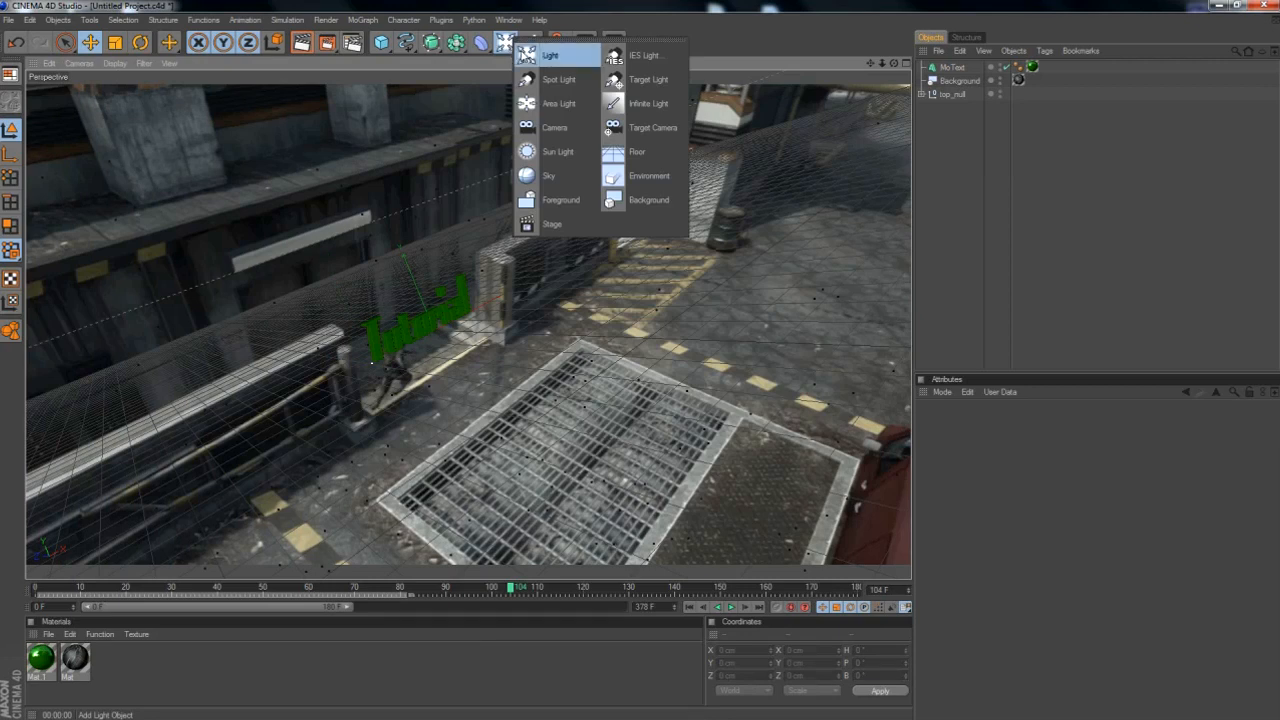
{"action": "left_click", "coordinate": [540, 56]}
{"action": "left_click_drag", "start_coordinate": [397, 329], "coordinate": [468, 328]}
{"action": "left_click_drag", "start_coordinate": [496, 215], "coordinate": [485, 185]}
{"action": "left_click_drag", "start_coordinate": [602, 261], "coordinate": [640, 240]}
{"action": "left_click_drag", "start_coordinate": [642, 364], "coordinate": [641, 357]}
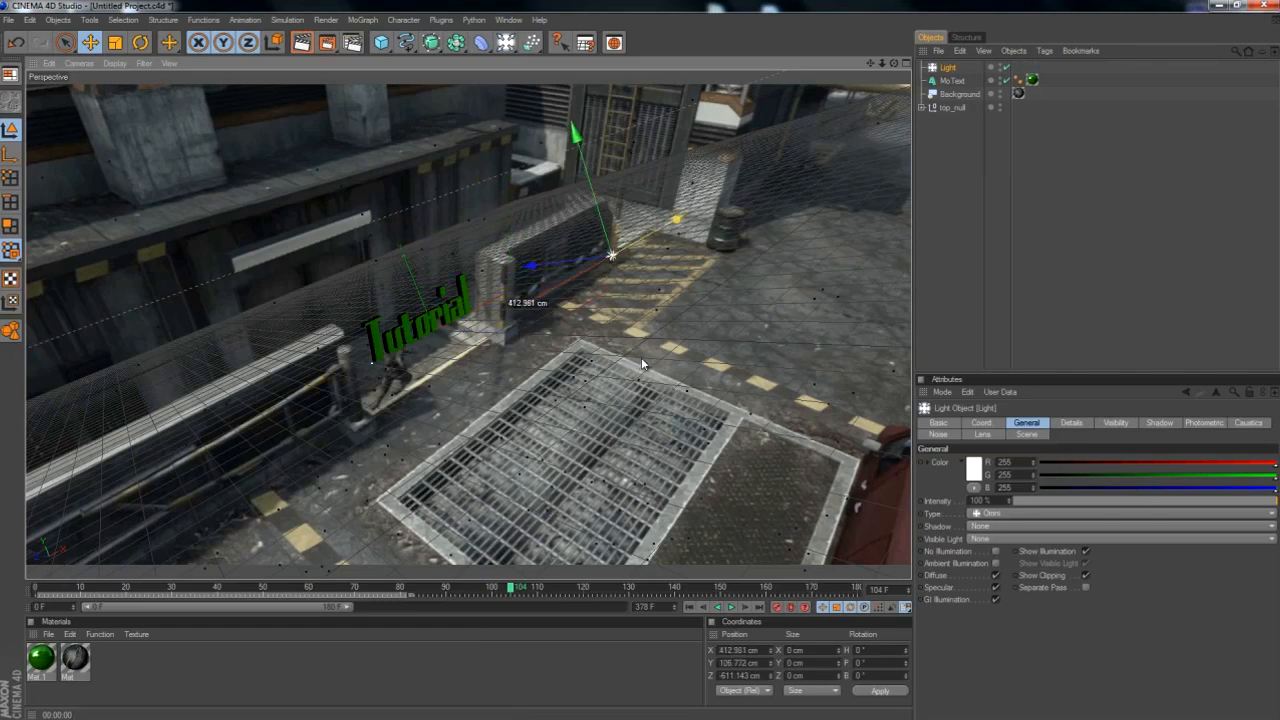
Duplicate the light and move the copy along the X axis to about -388 cm, beyond the text's other end.
{"action": "left_click", "coordinate": [965, 70]}
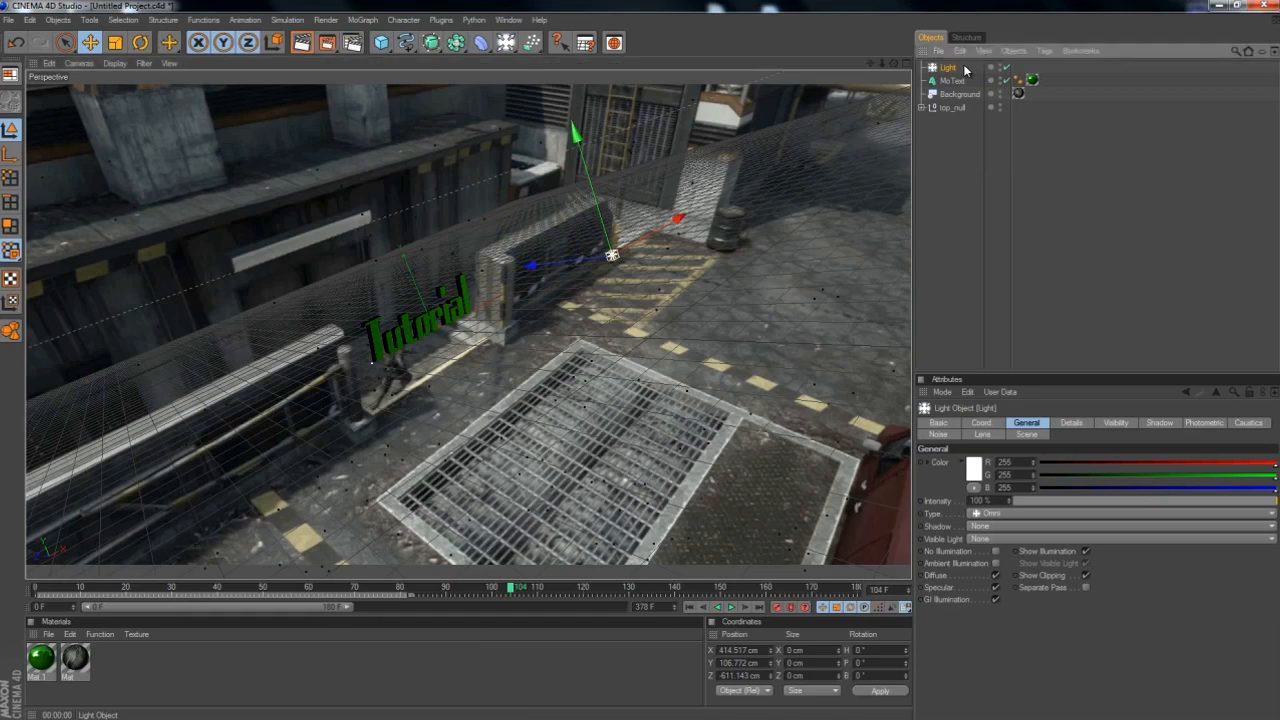
{"action": "key", "text": "ctrl+c"}
{"action": "key", "text": "ctrl+v"}
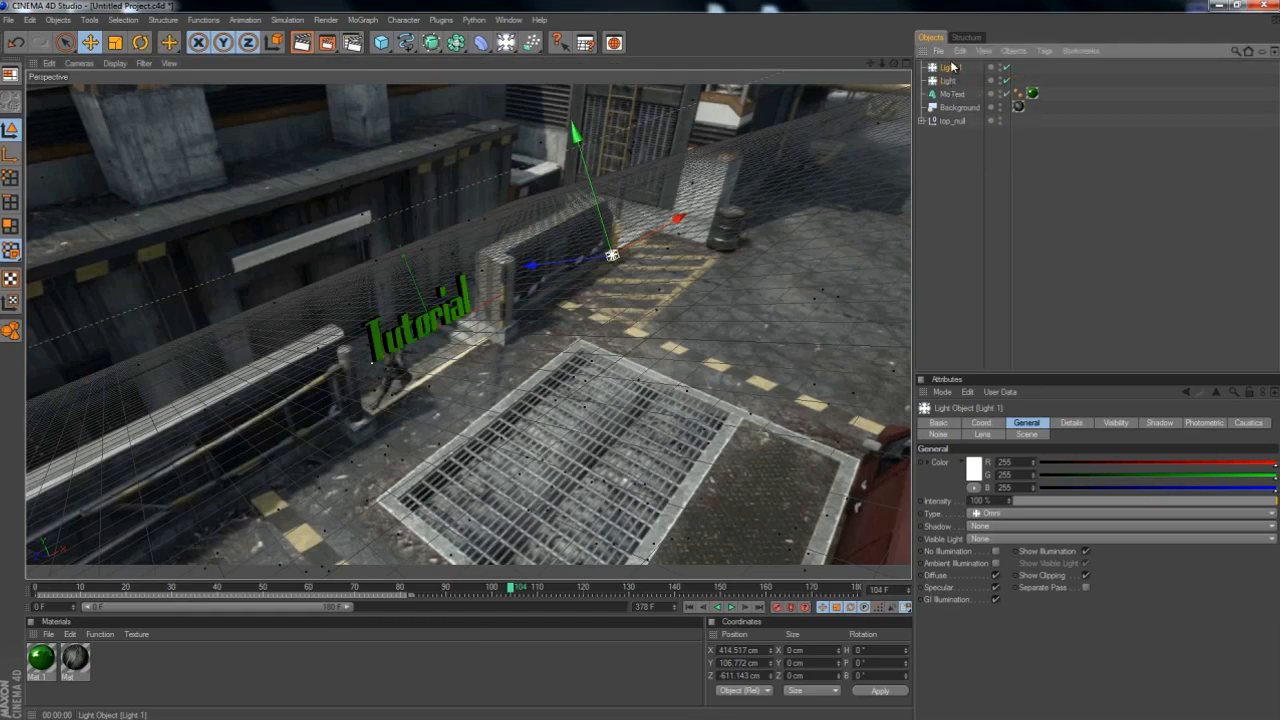
{"action": "left_click_drag", "start_coordinate": [684, 222], "coordinate": [494, 142]}
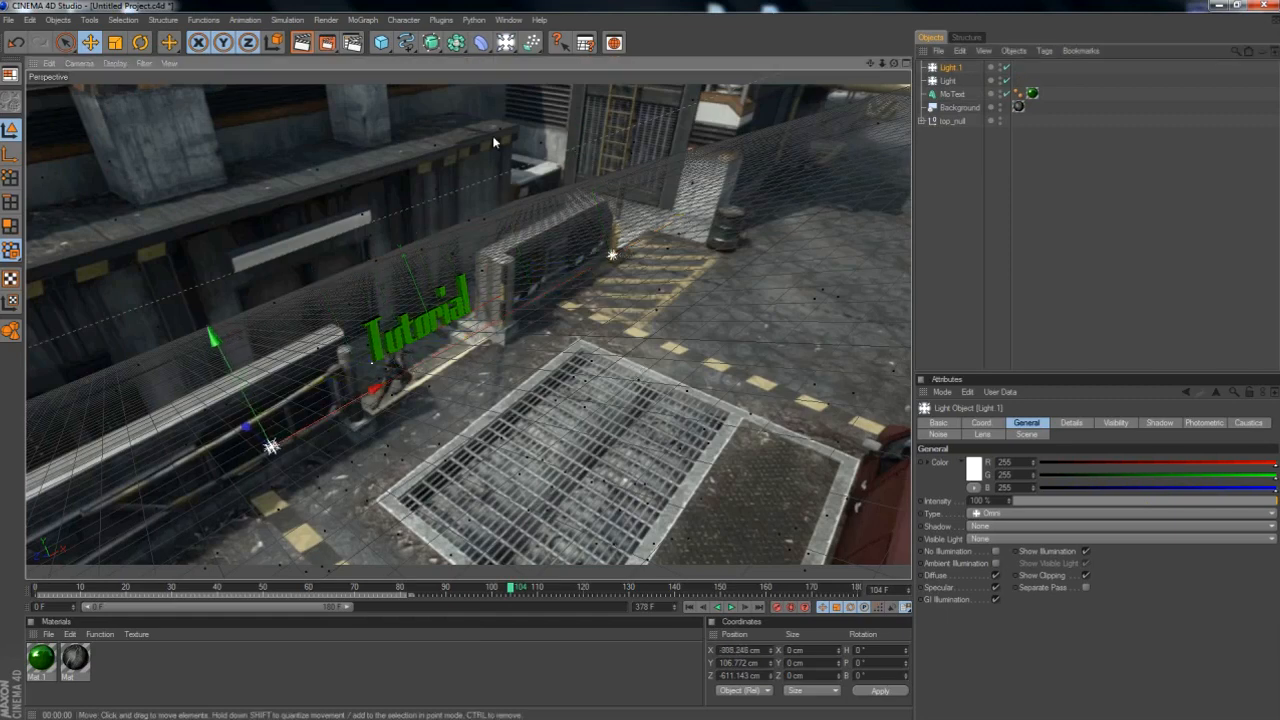
Preview-render the view at frames 104 and 157 to check the lighting on the text.
{"action": "left_click", "coordinate": [302, 42]}
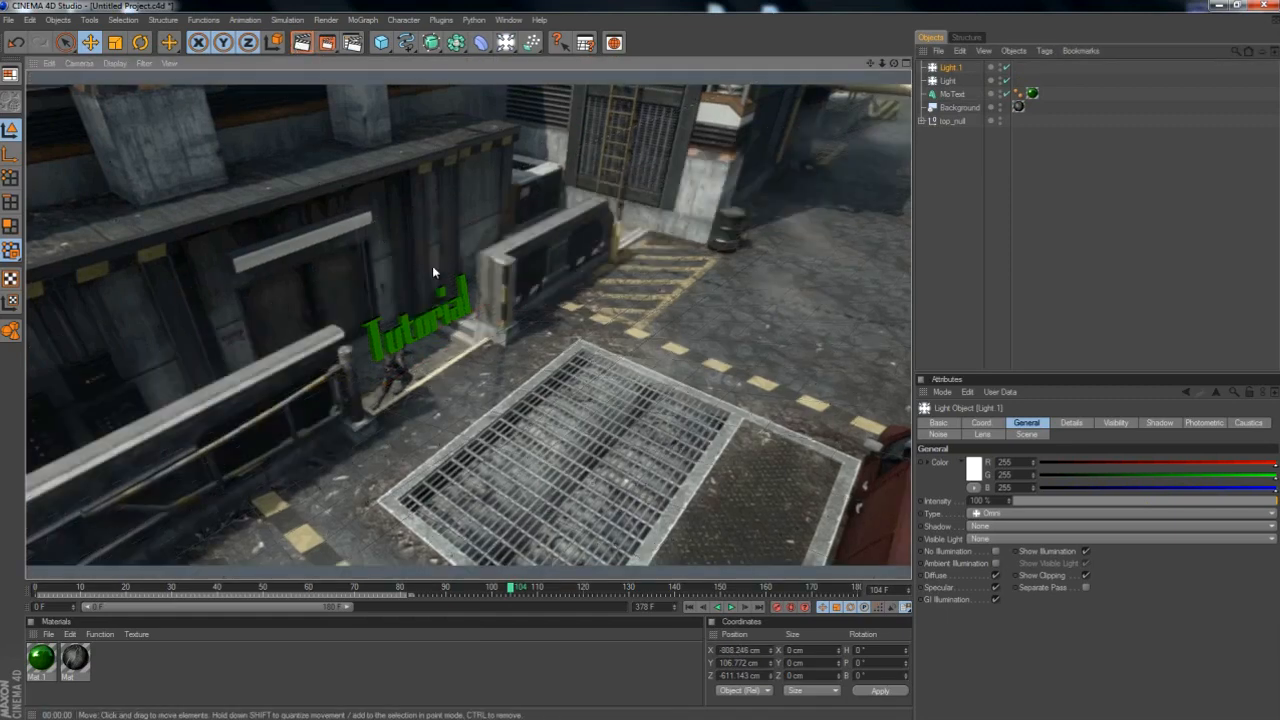
{"action": "left_click", "coordinate": [410, 269]}
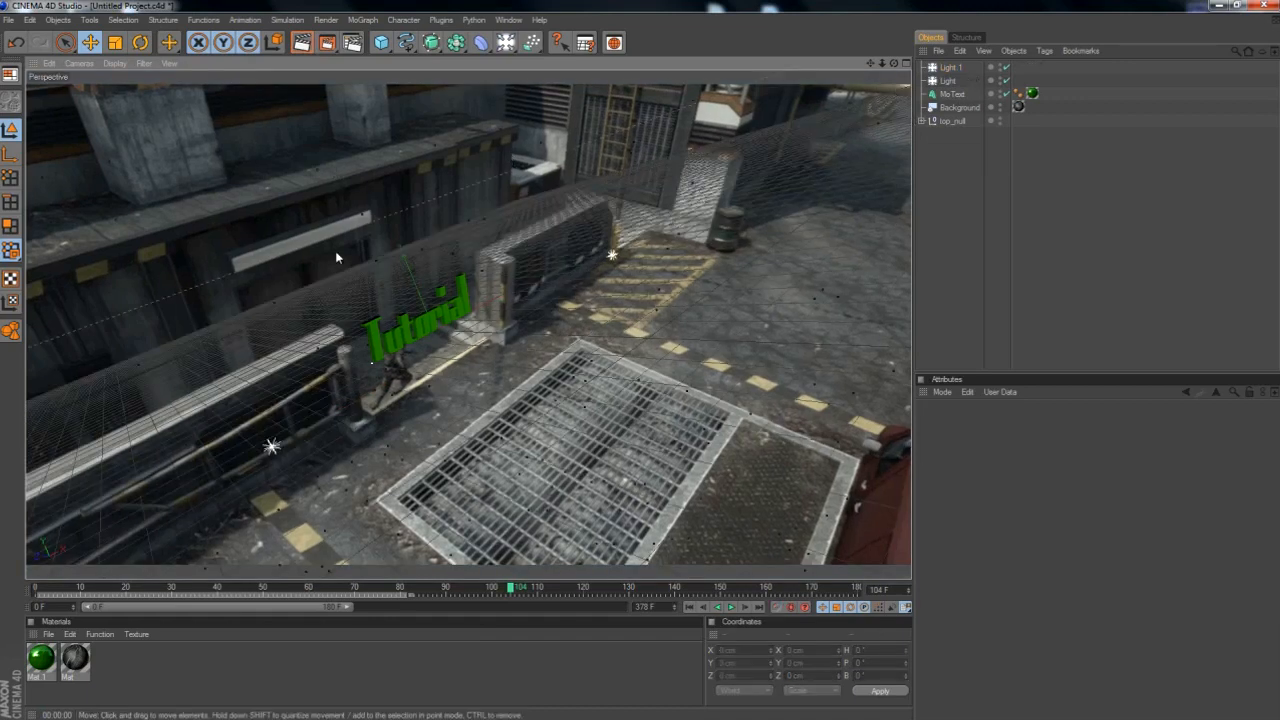
{"action": "left_click_drag", "start_coordinate": [510, 587], "coordinate": [752, 588]}
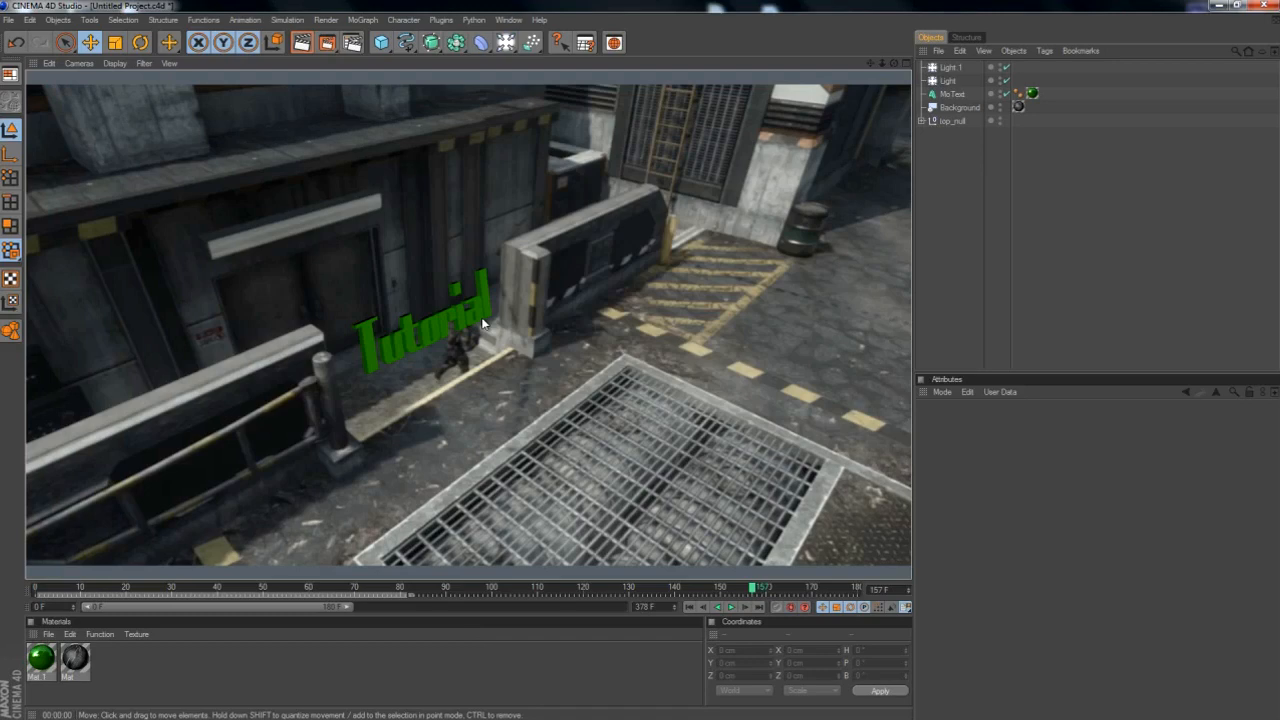
{"action": "left_click", "coordinate": [750, 590]}
Go to frame 173 and extend the visible timeline range to frame 378.
{"action": "left_click_drag", "start_coordinate": [748, 594], "coordinate": [826, 590]}
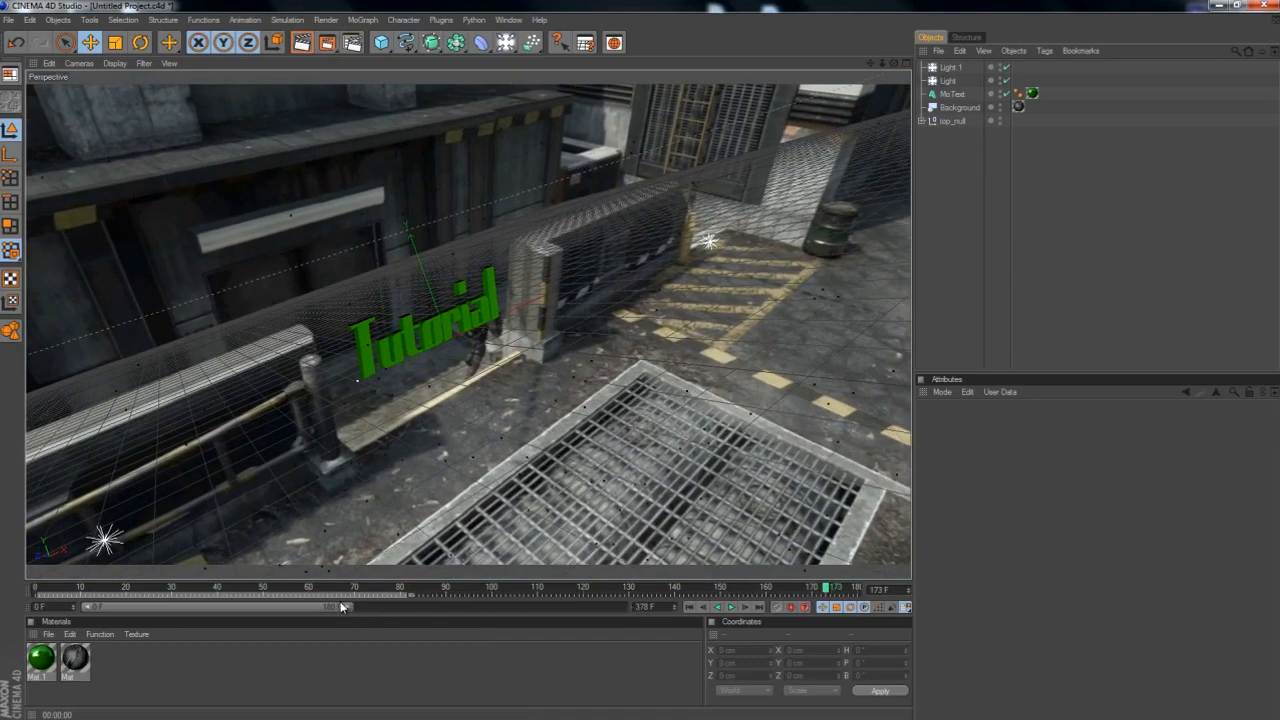
{"action": "left_click_drag", "start_coordinate": [346, 607], "coordinate": [677, 609]}
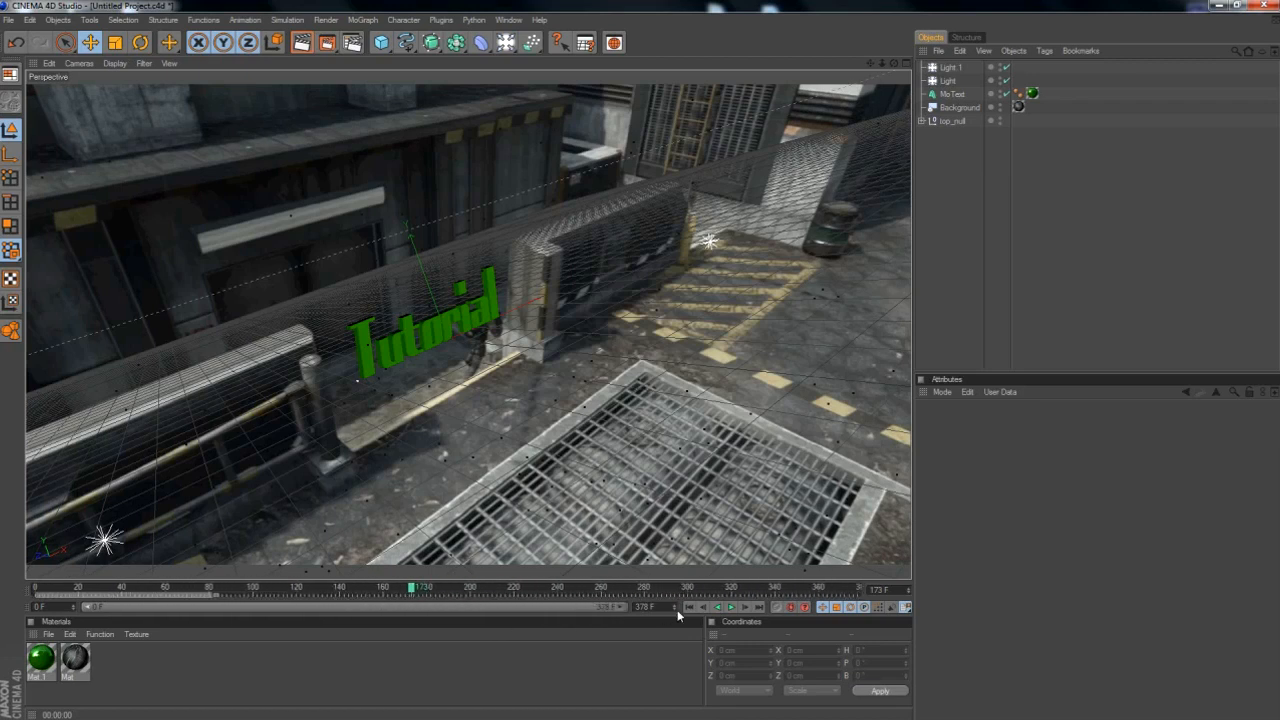
Add a sphere over the middle of the text, at about X -19, Z 9 cm.
{"action": "left_click", "coordinate": [381, 42]}
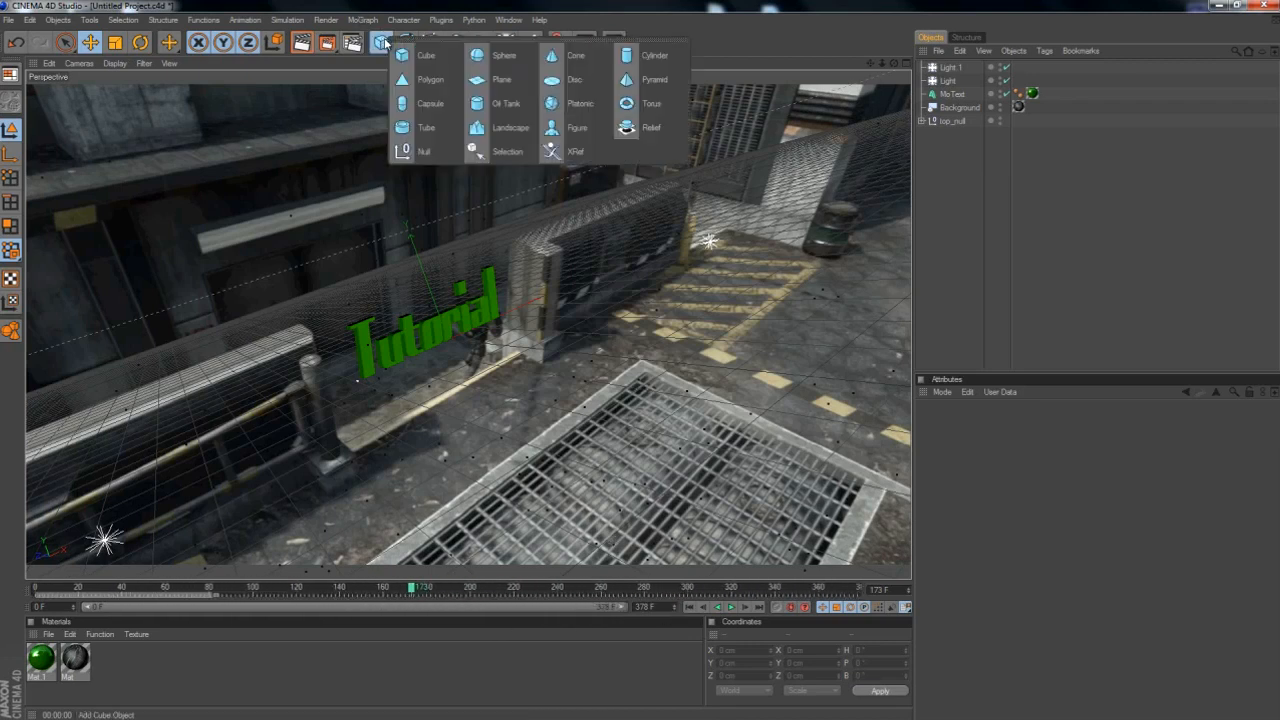
{"action": "left_click", "coordinate": [509, 52]}
{"action": "left_click_drag", "start_coordinate": [401, 331], "coordinate": [398, 331]}
{"action": "left_click_drag", "start_coordinate": [530, 304], "coordinate": [622, 372]}
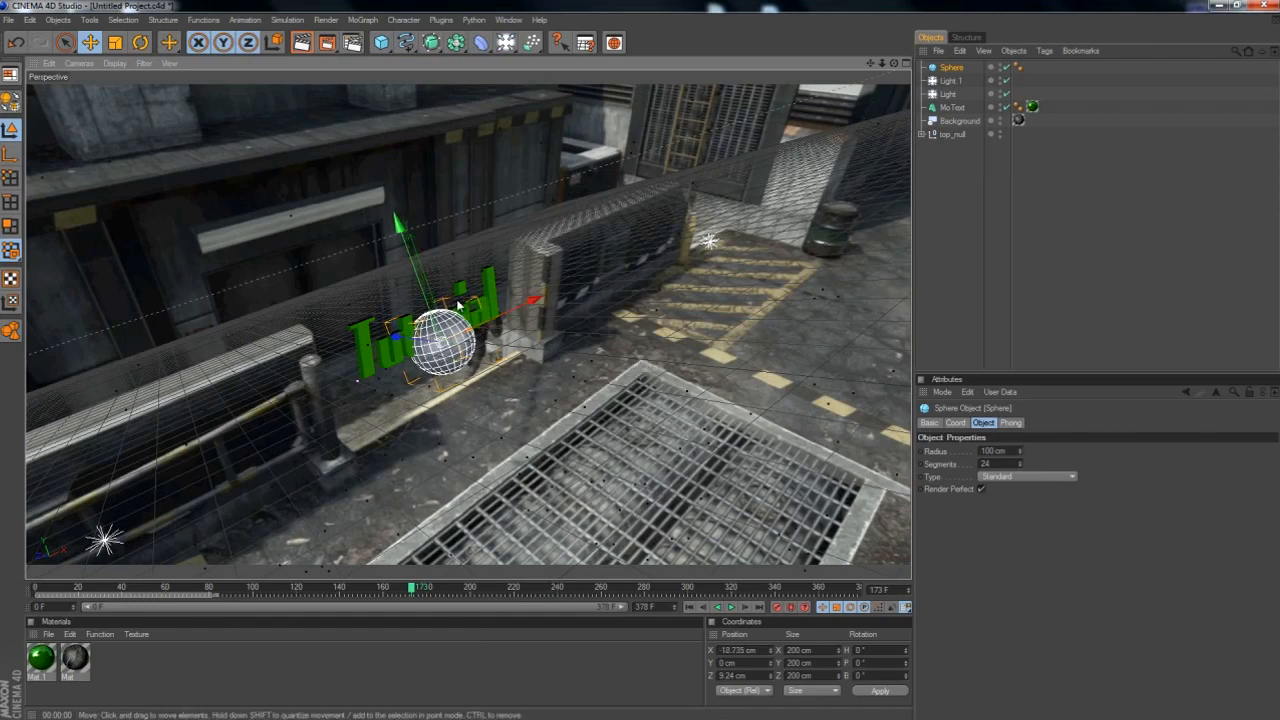
Scale the sphere up uniformly to about 578.5 cm so that it encloses the text.
{"action": "left_click", "coordinate": [116, 42]}
{"action": "left_click_drag", "start_coordinate": [458, 255], "coordinate": [645, 366]}
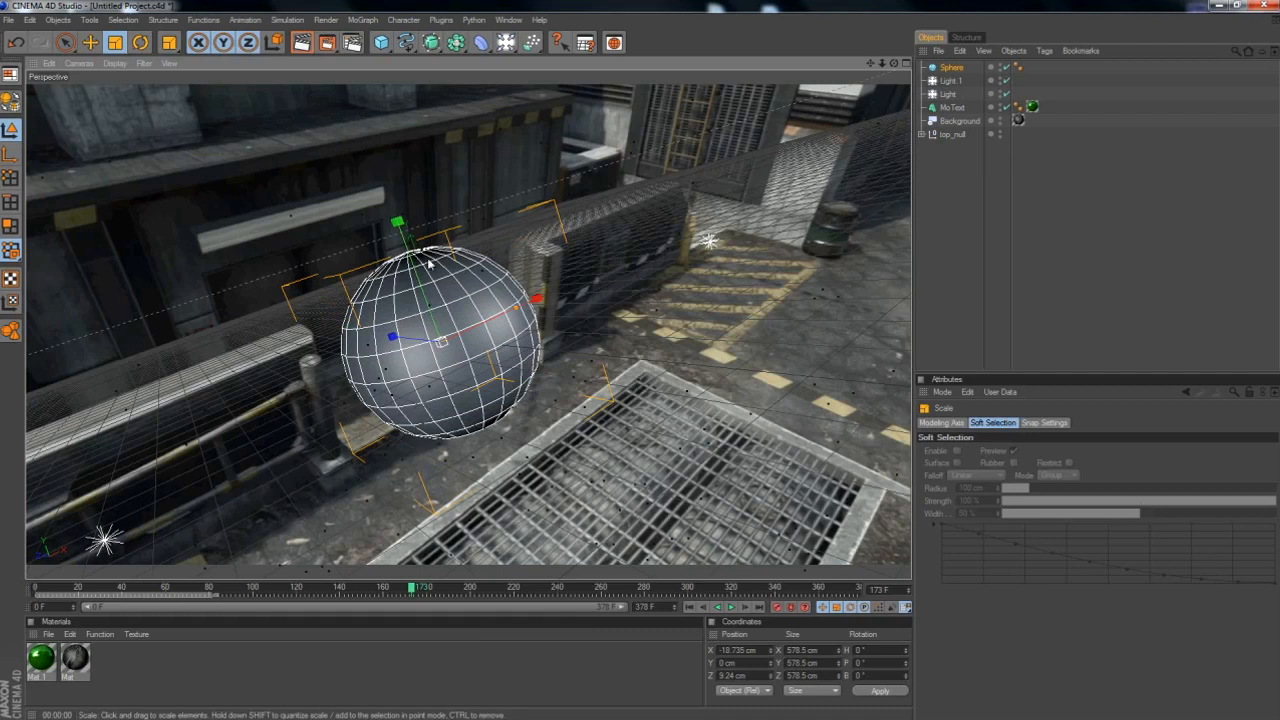
{"action": "left_click", "coordinate": [90, 42]}
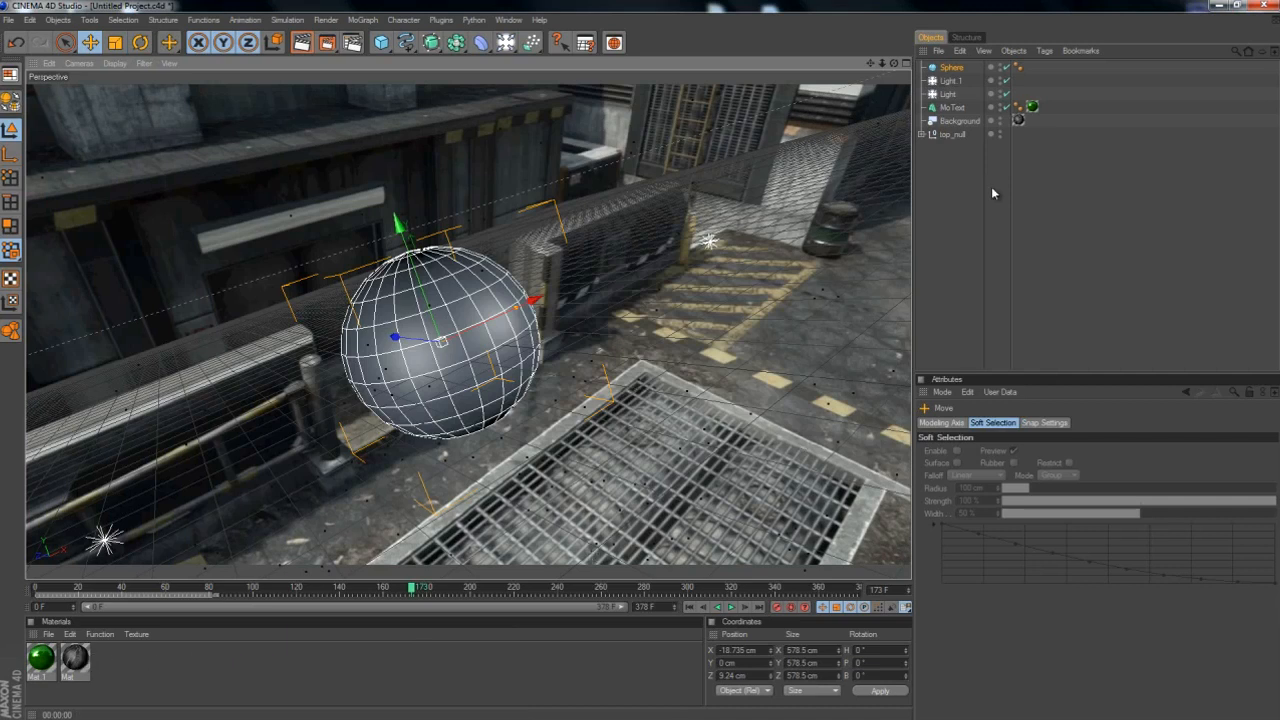
Copy the Background object's texture tag onto the sphere and preview-render the view.
{"action": "left_click", "coordinate": [979, 140]}
{"action": "left_click", "coordinate": [953, 122]}
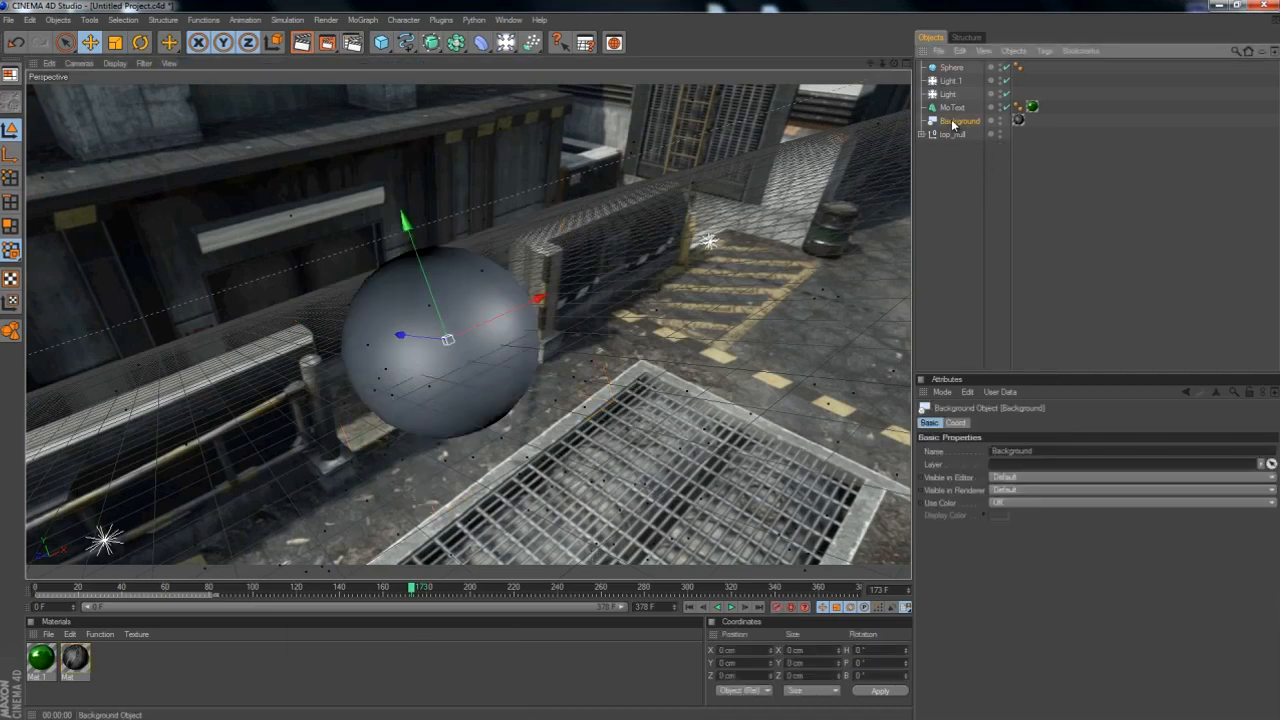
{"action": "left_click", "coordinate": [1018, 122]}
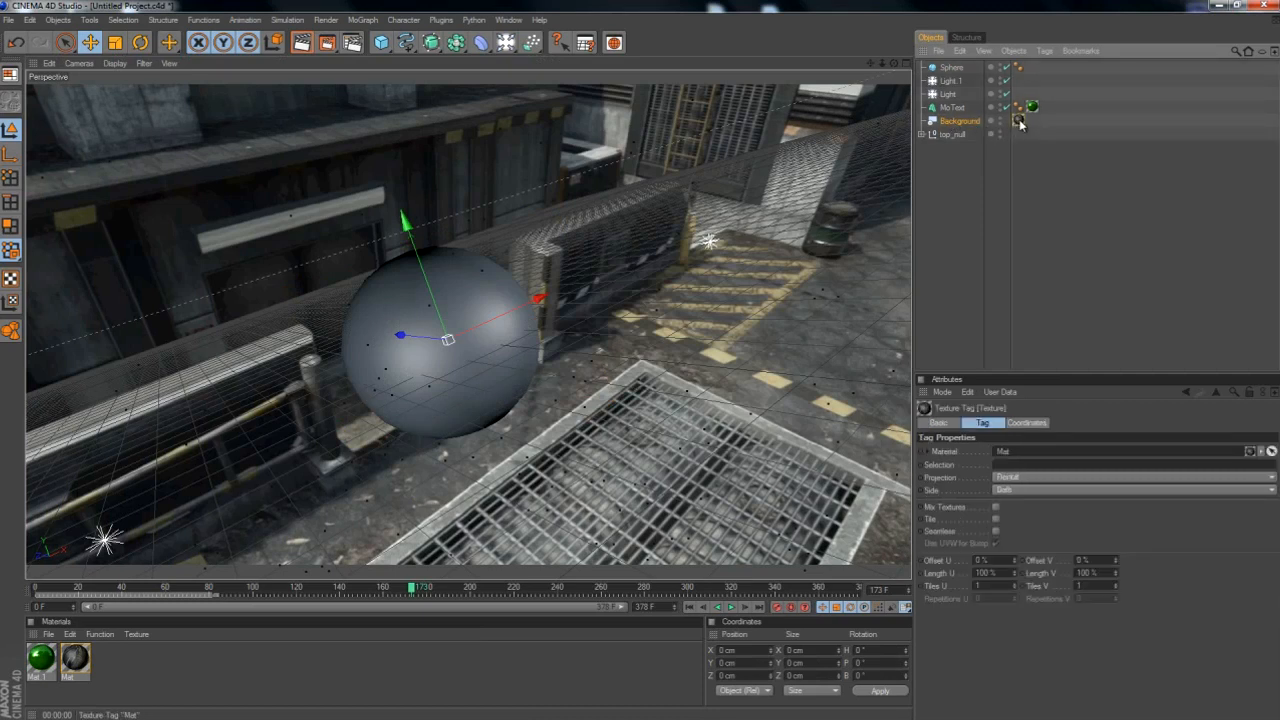
{"action": "left_click_drag", "start_coordinate": [1018, 122], "coordinate": [968, 70], "text": "ctrl"}
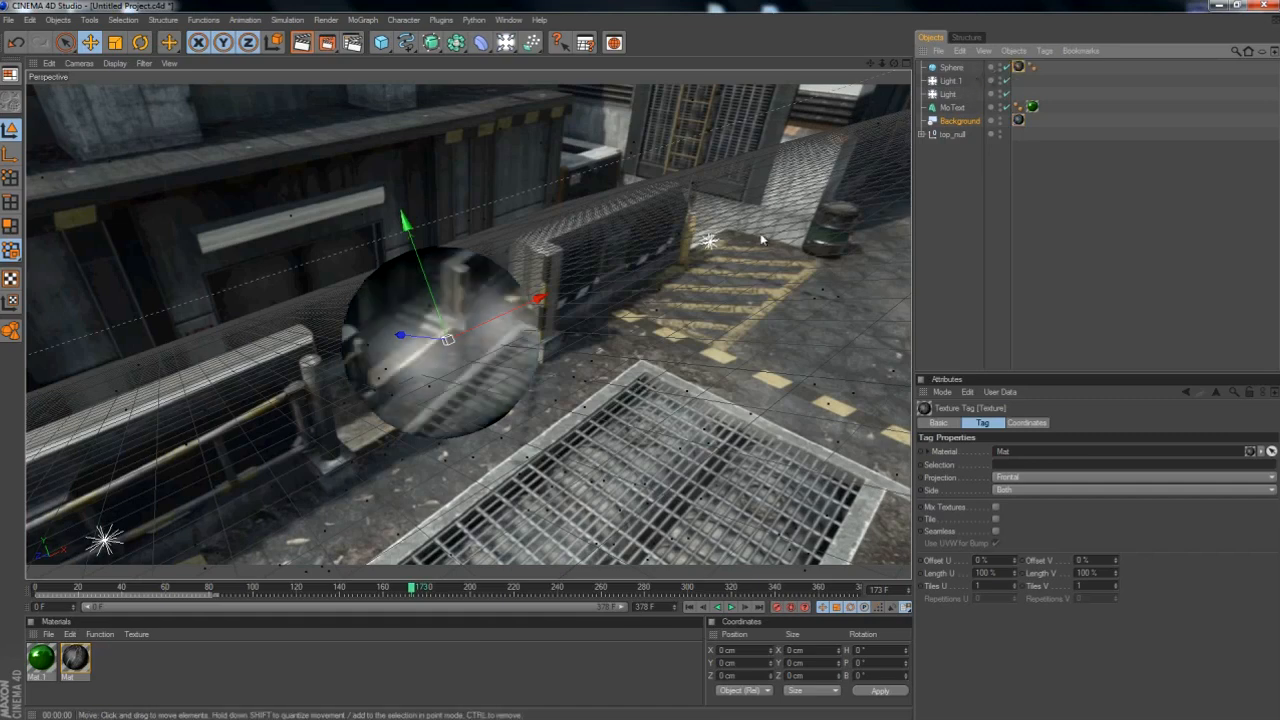
{"action": "left_click", "coordinate": [302, 42]}
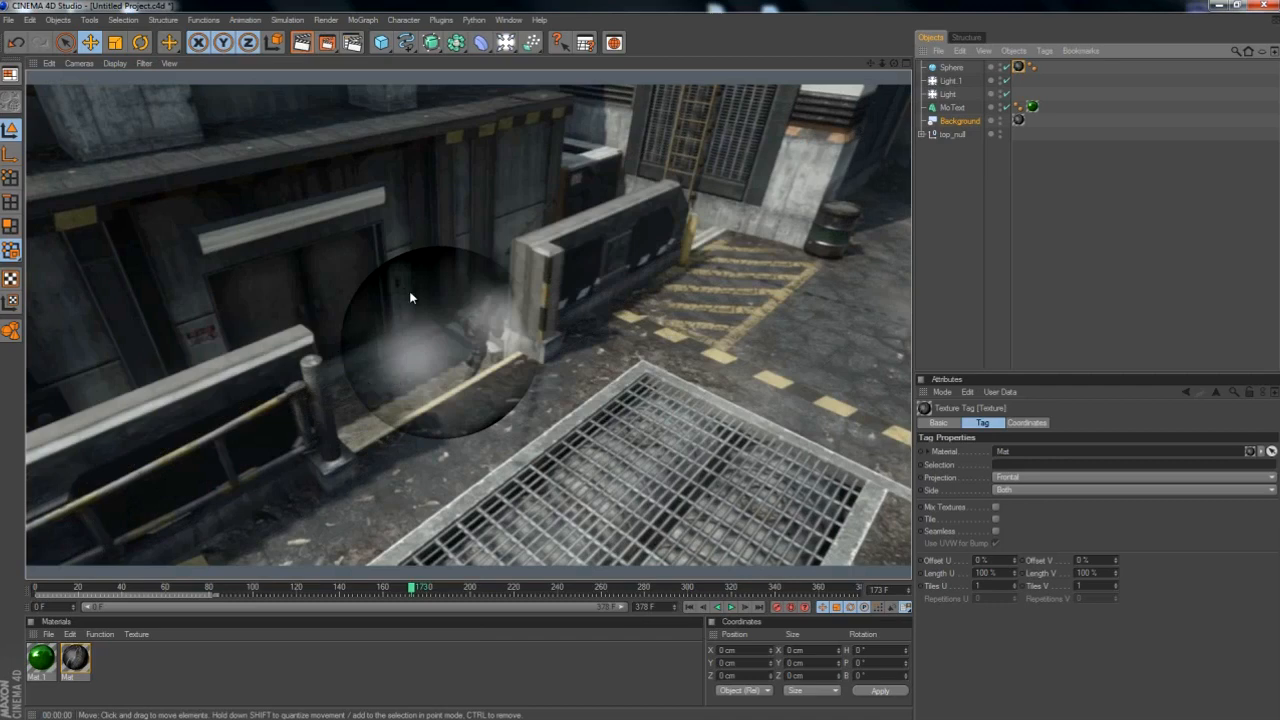
{"action": "left_click", "coordinate": [482, 304]}
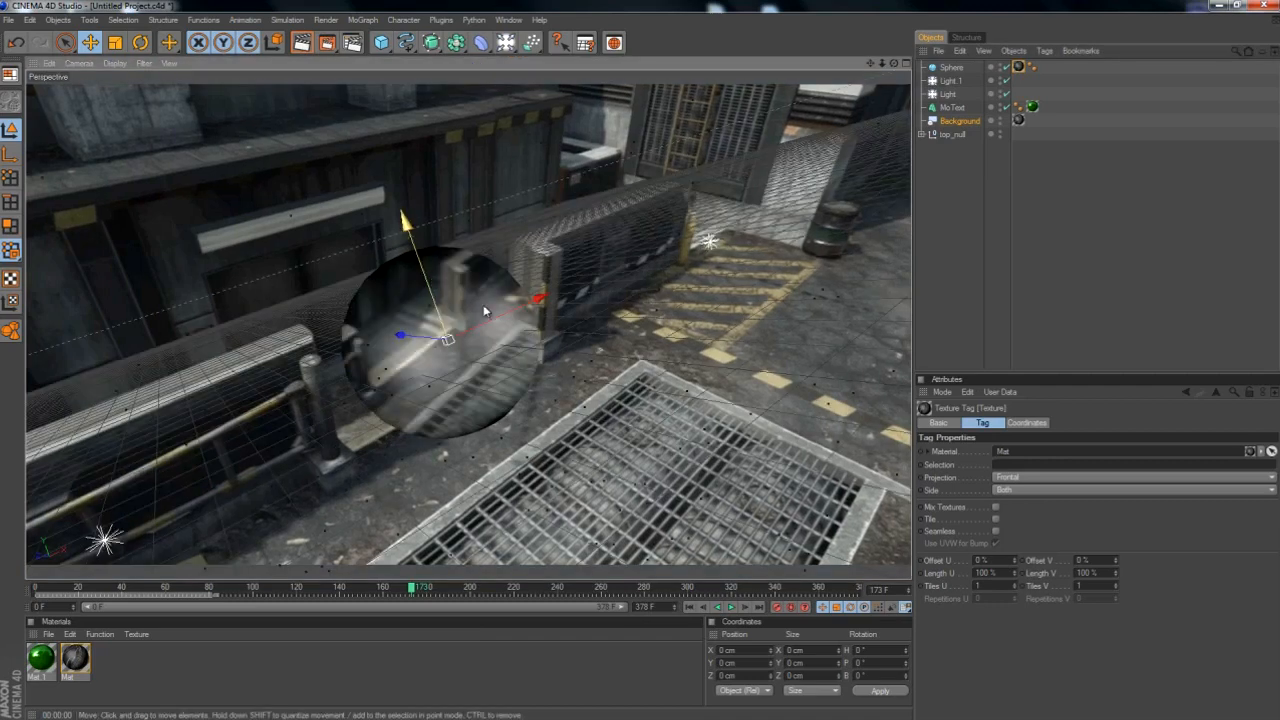
Set the projection of the sphere's texture tag to Spherical.
{"action": "left_click", "coordinate": [973, 70]}
{"action": "left_click", "coordinate": [1017, 69]}
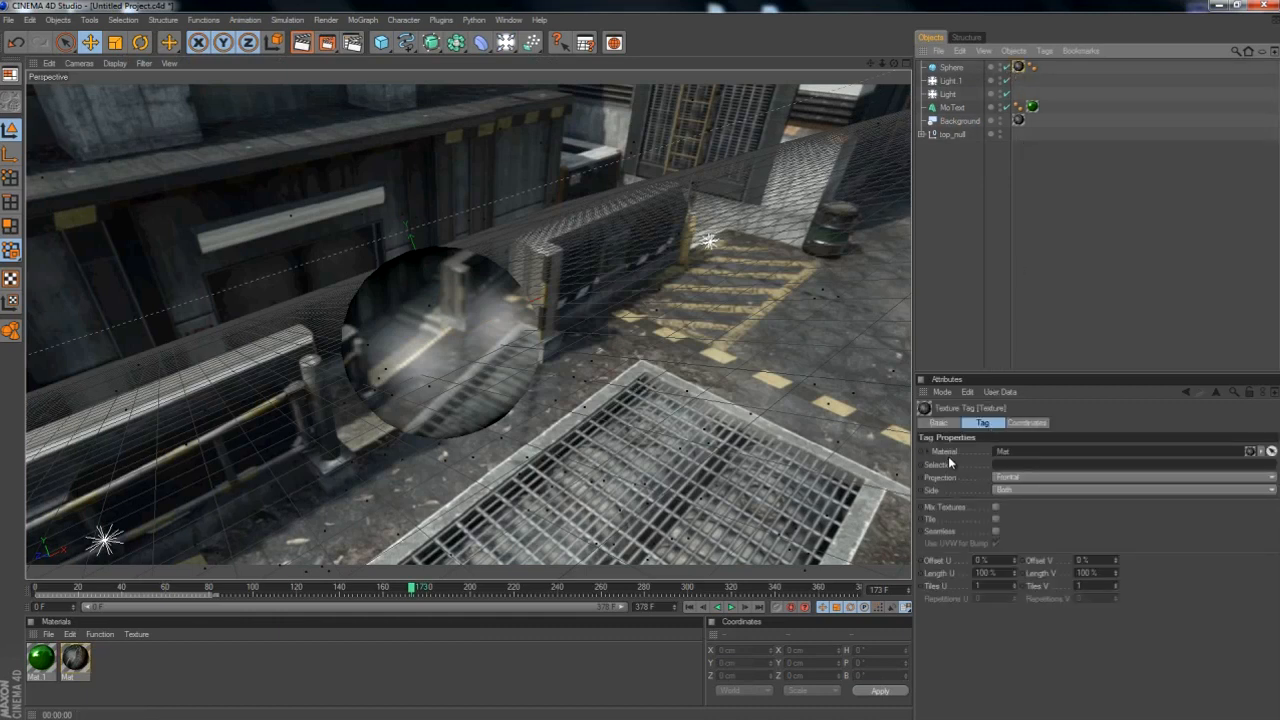
{"action": "left_click", "coordinate": [998, 476]}
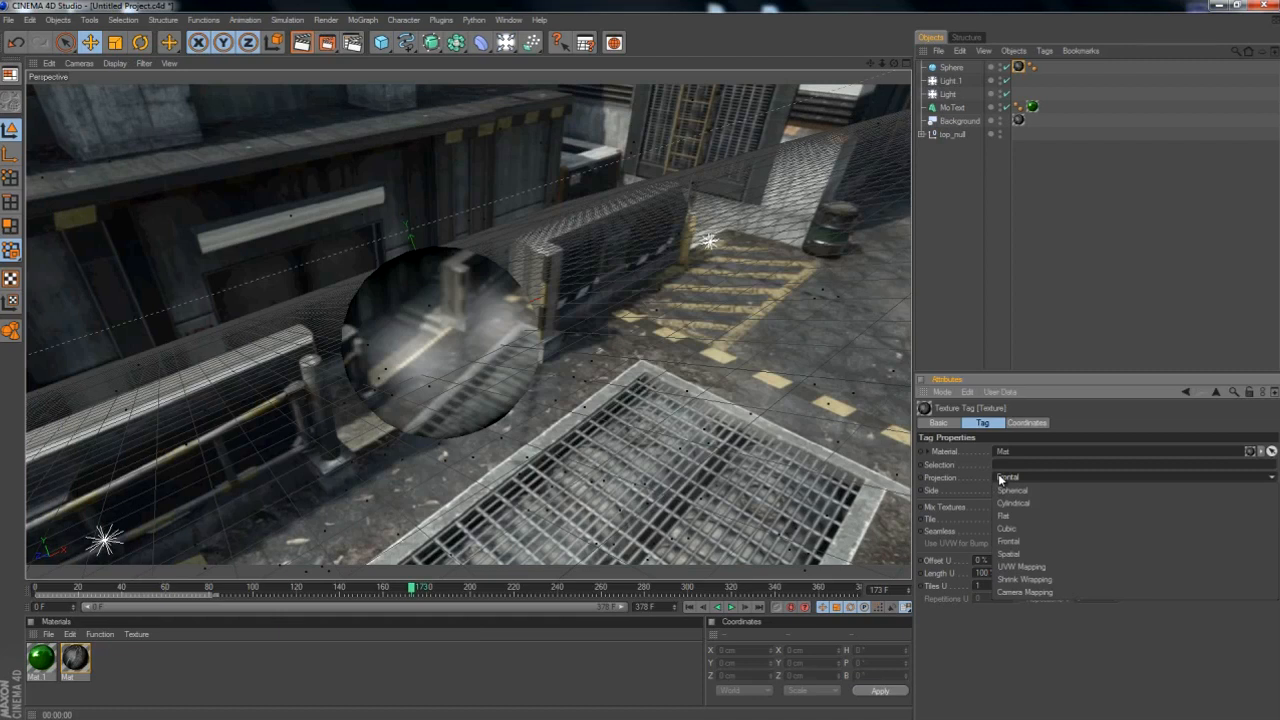
{"action": "left_click", "coordinate": [1006, 494]}
{"action": "left_click", "coordinate": [1006, 480]}
{"action": "left_click", "coordinate": [1006, 489]}
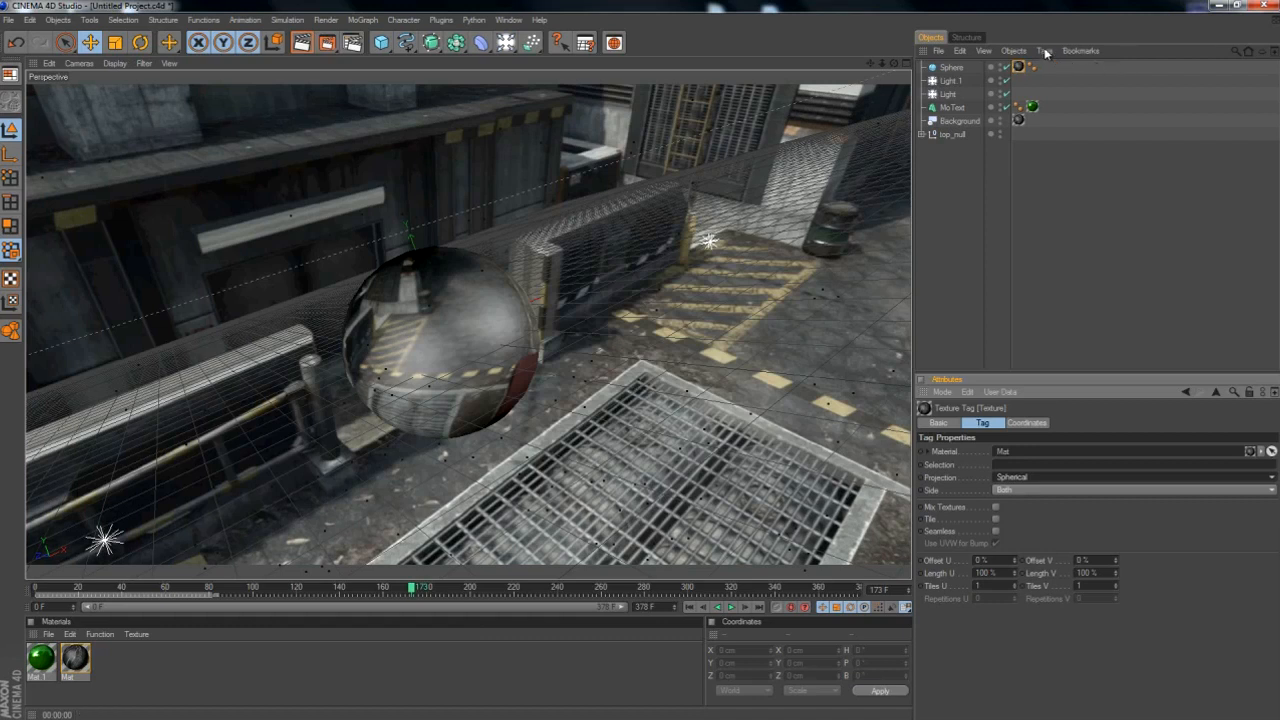
Add a Compositing tag to the sphere.
{"action": "left_click", "coordinate": [1012, 67]}
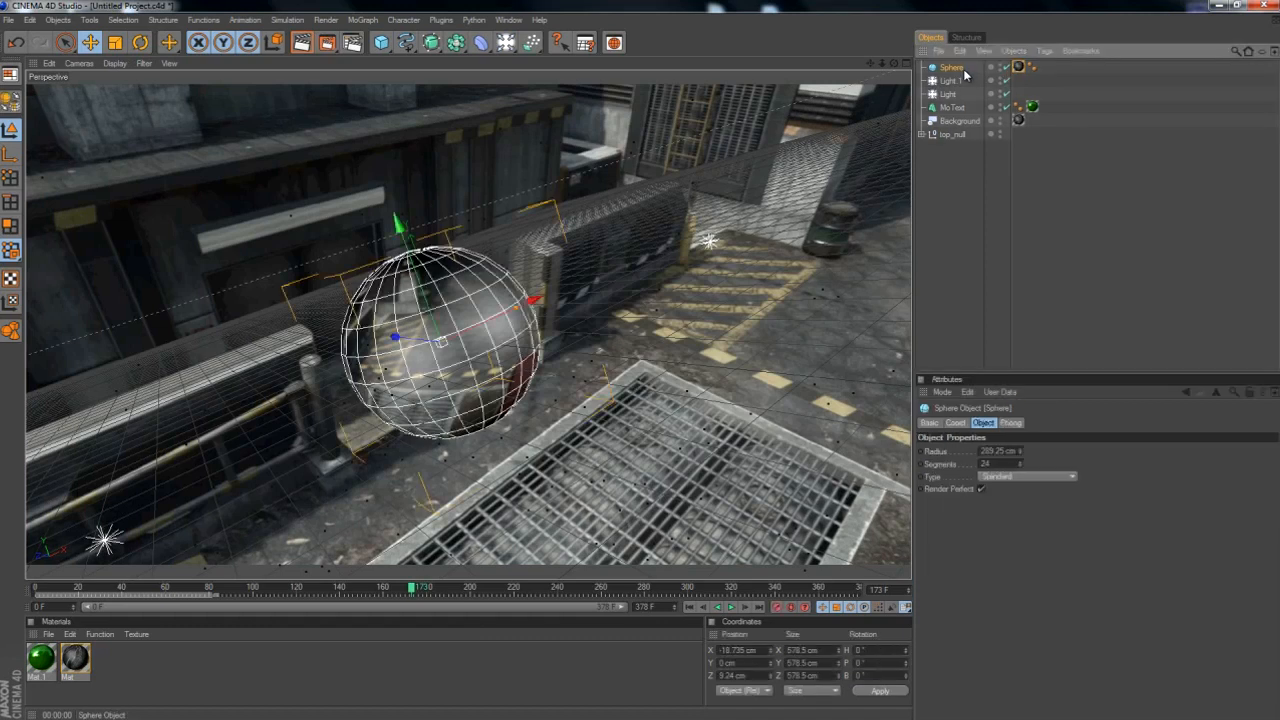
{"action": "left_click", "coordinate": [1018, 68]}
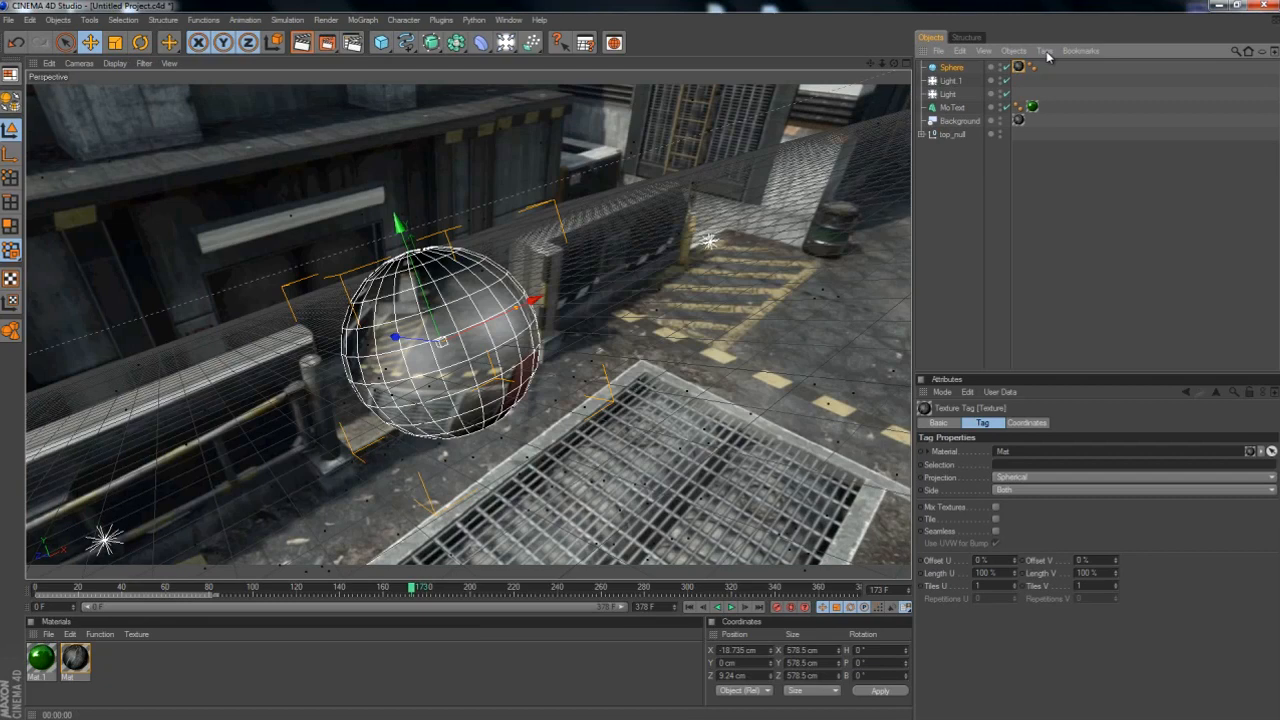
{"action": "left_click", "coordinate": [1044, 51]}
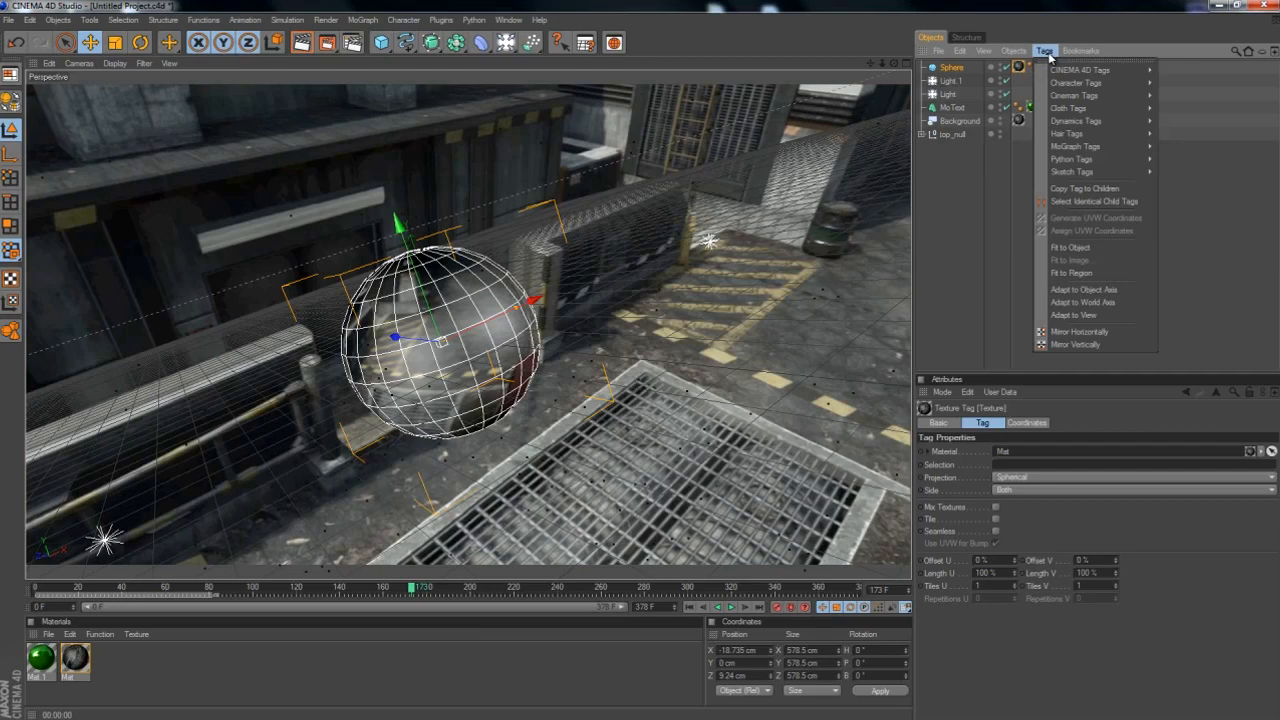
{"action": "mouse_move", "coordinate": [1052, 70]}
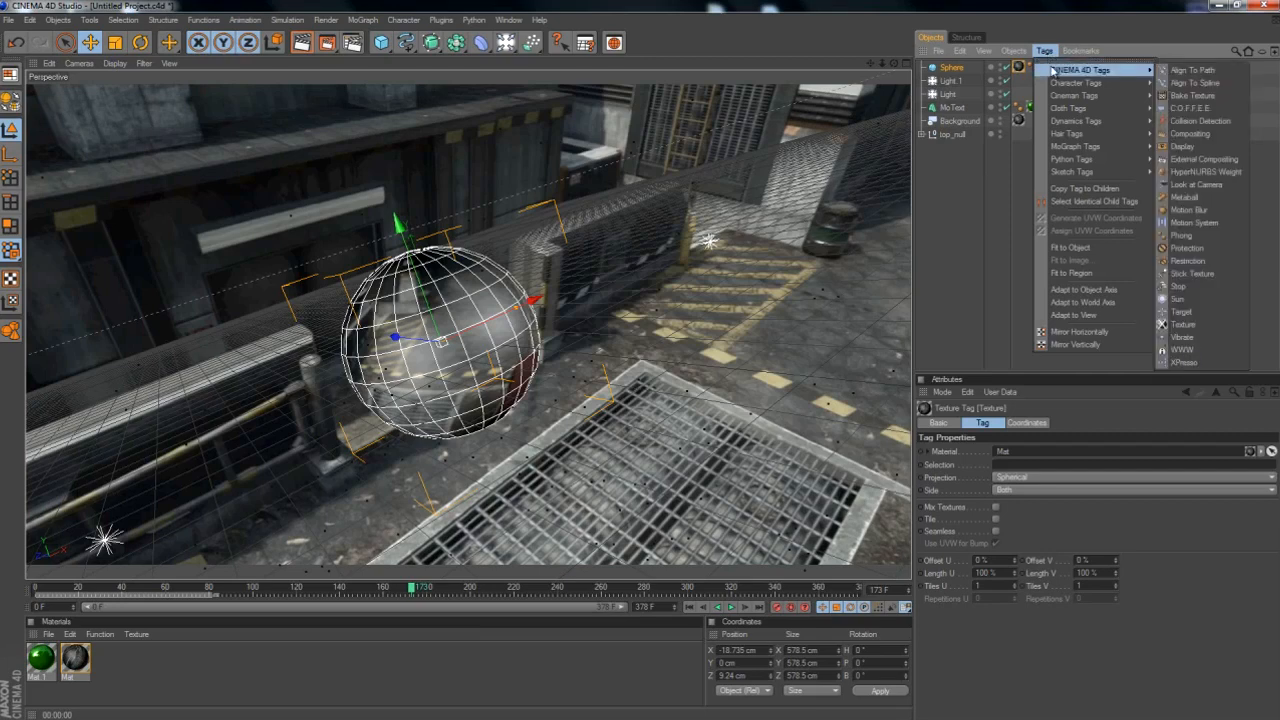
{"action": "left_click", "coordinate": [1202, 133]}
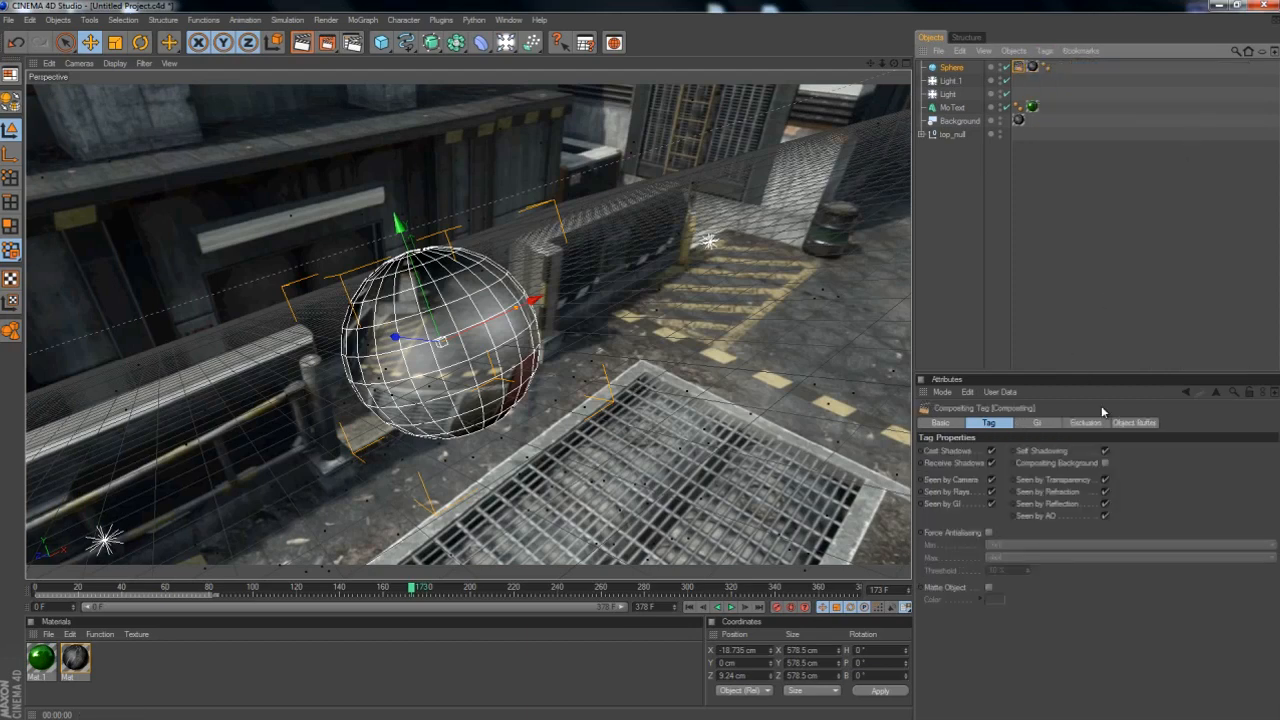
Enable Compositing Background, disable Cast Shadows, Receive Shadows and Seen by Camera on the sphere's Compositing tag, and preview-render the view.
{"action": "left_click", "coordinate": [1105, 463]}
{"action": "left_click", "coordinate": [991, 451]}
{"action": "left_click", "coordinate": [991, 463]}
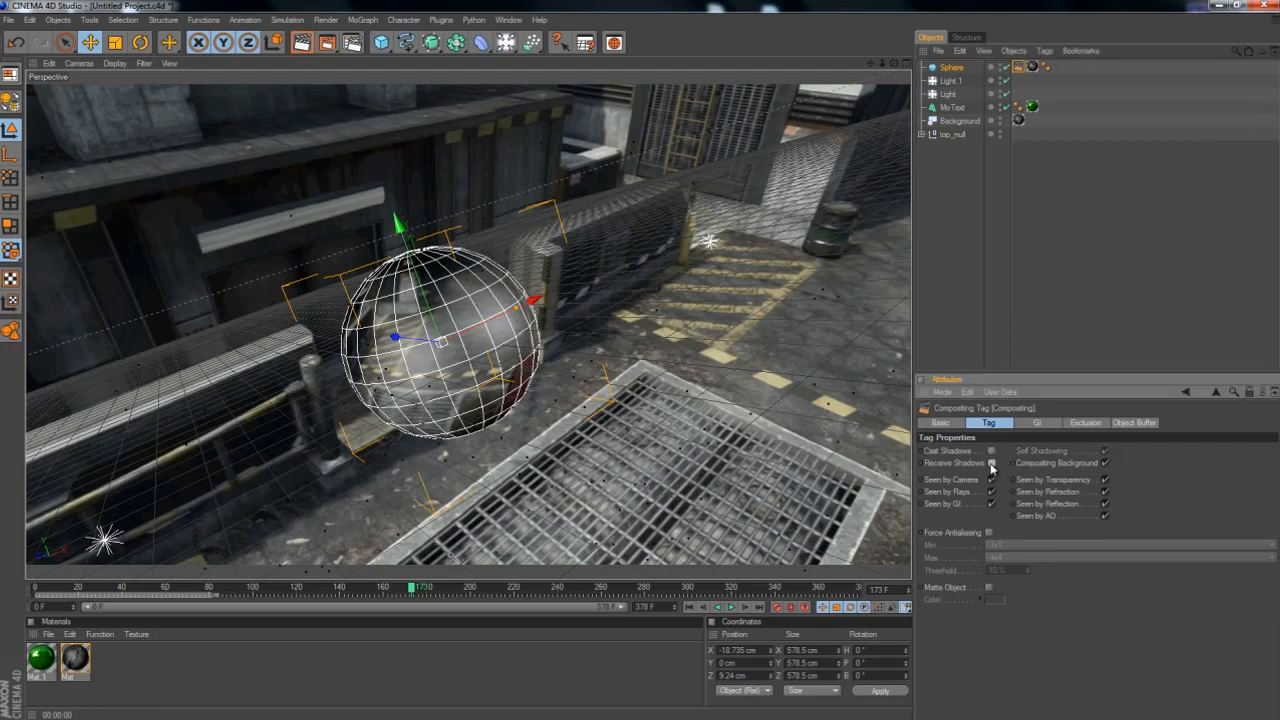
{"action": "left_click", "coordinate": [991, 480]}
{"action": "left_click", "coordinate": [305, 43]}
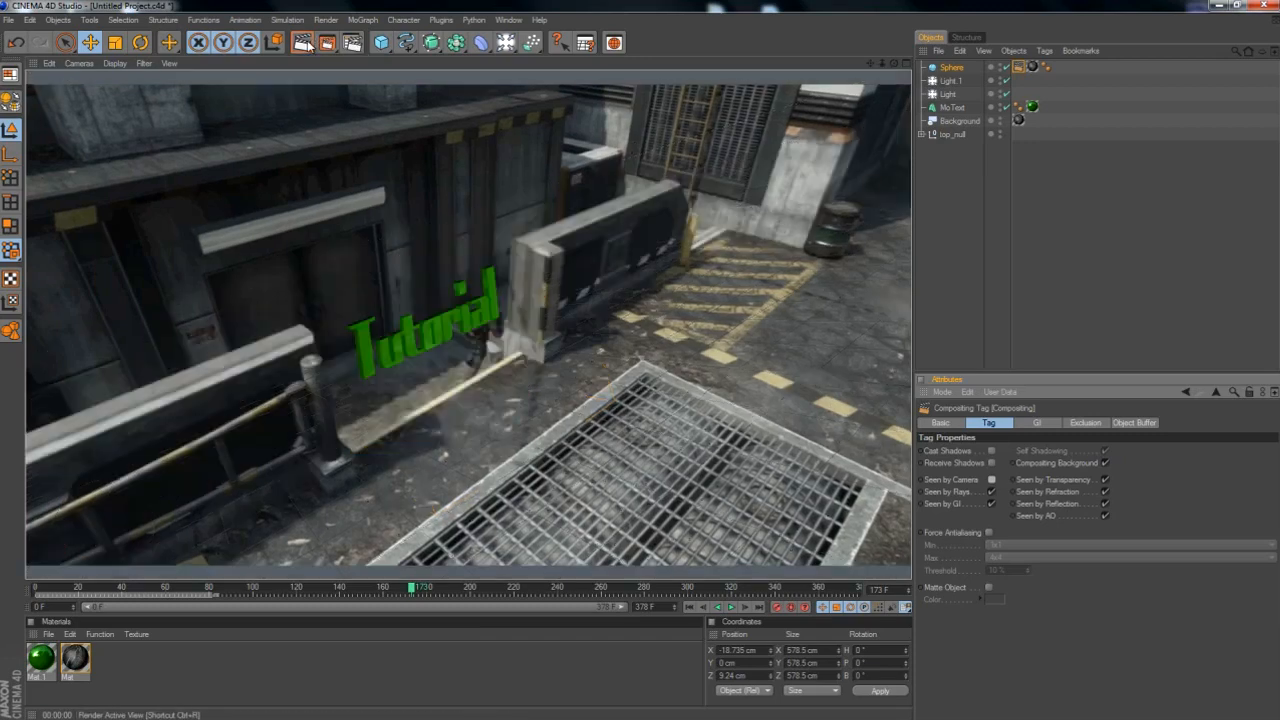
{"action": "left_click", "coordinate": [420, 326]}
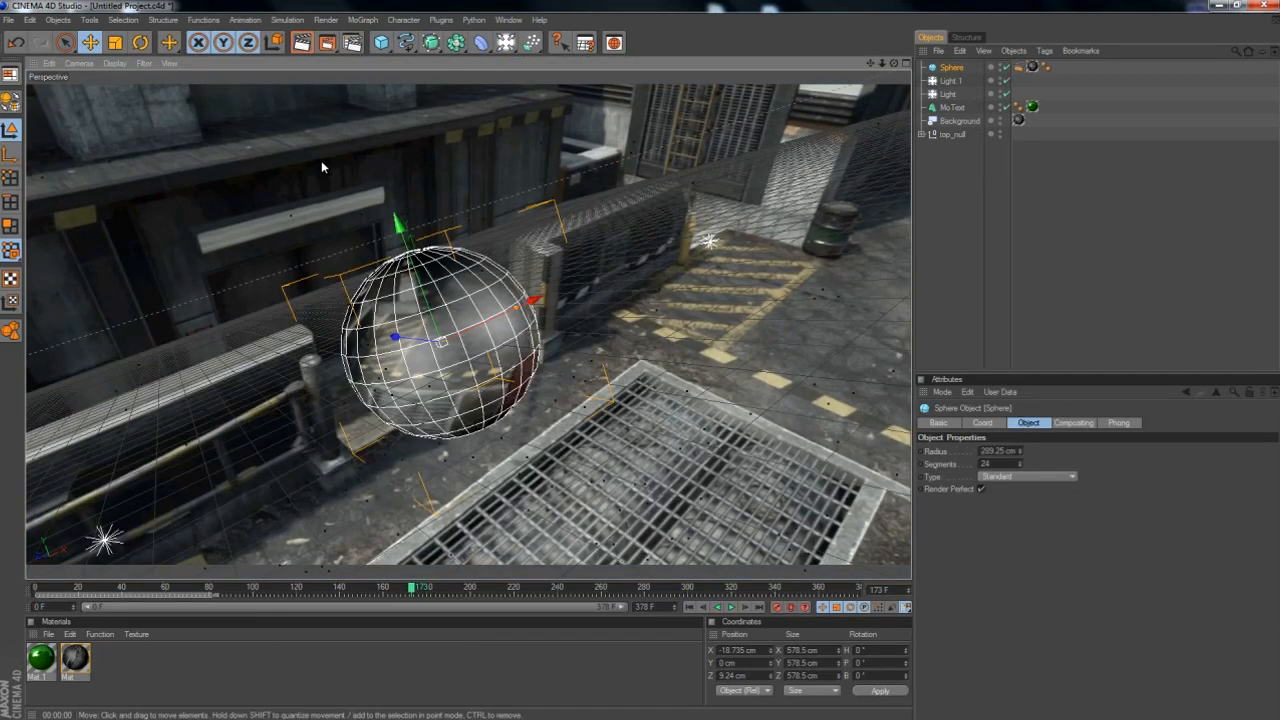
Deselect the sphere and hide it in the viewport.
{"action": "left_click", "coordinate": [352, 161]}
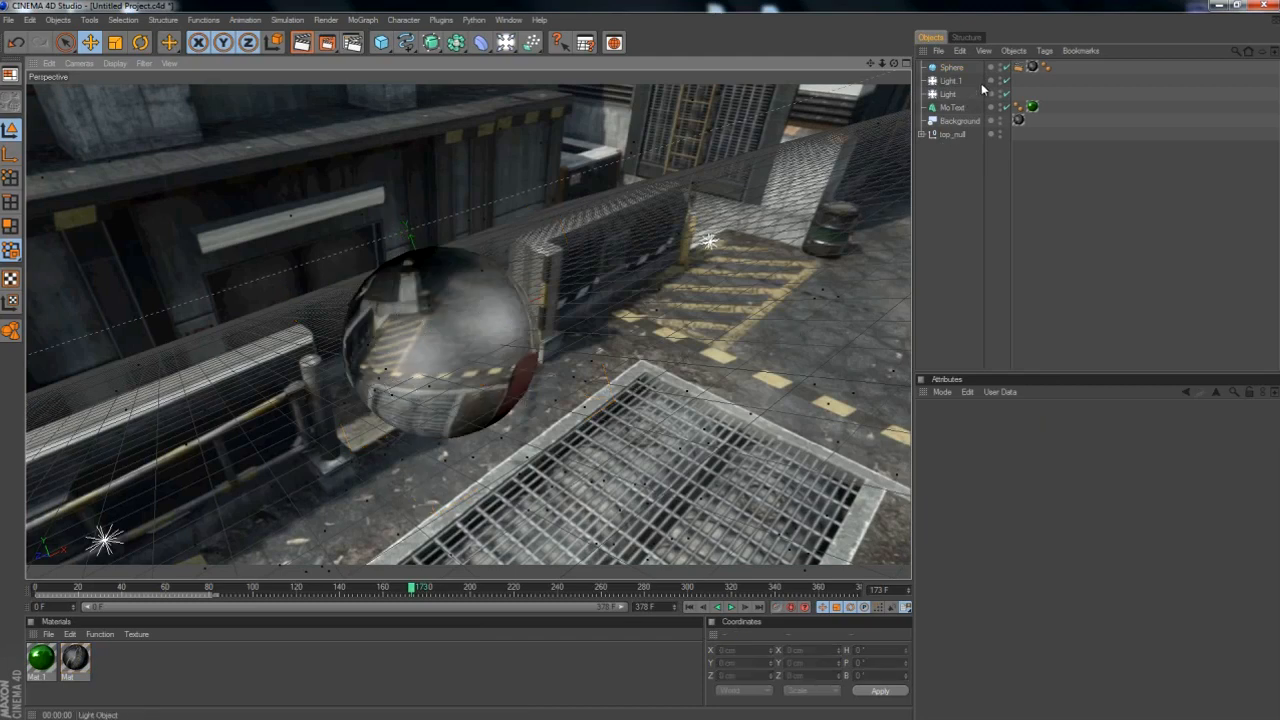
{"action": "left_click", "coordinate": [1003, 67]}
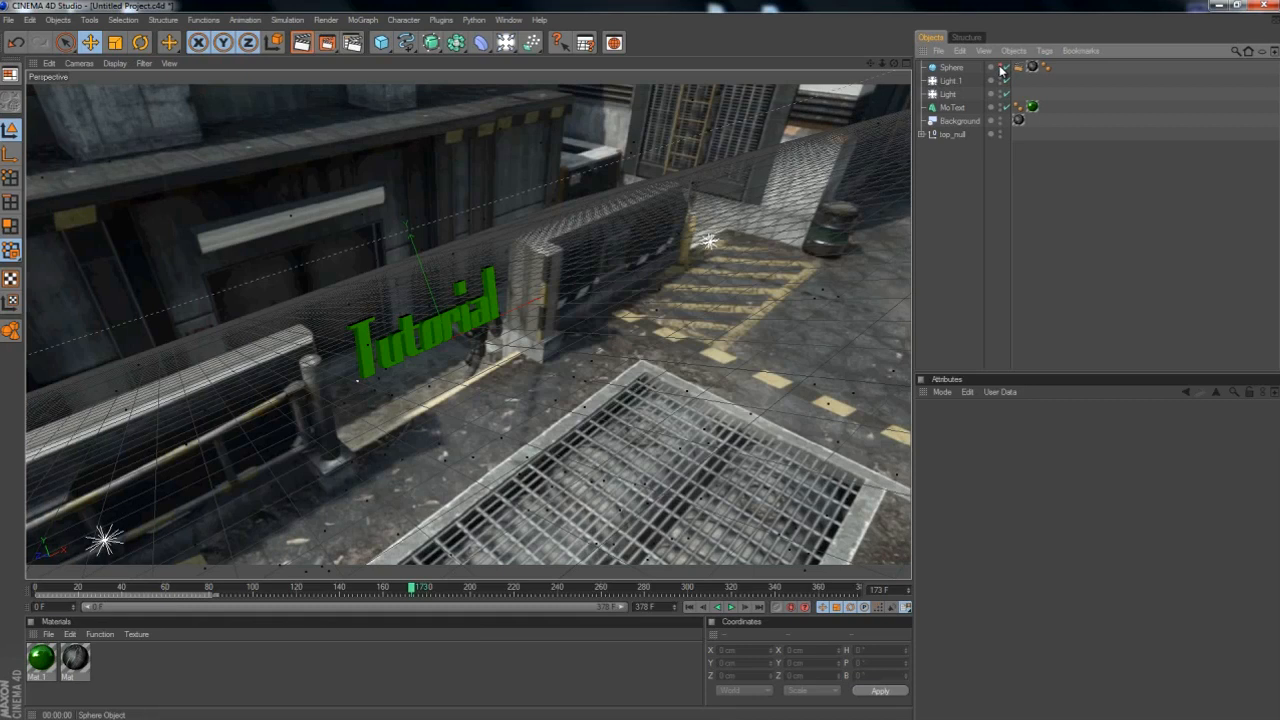
{"action": "left_click", "coordinate": [1002, 68]}
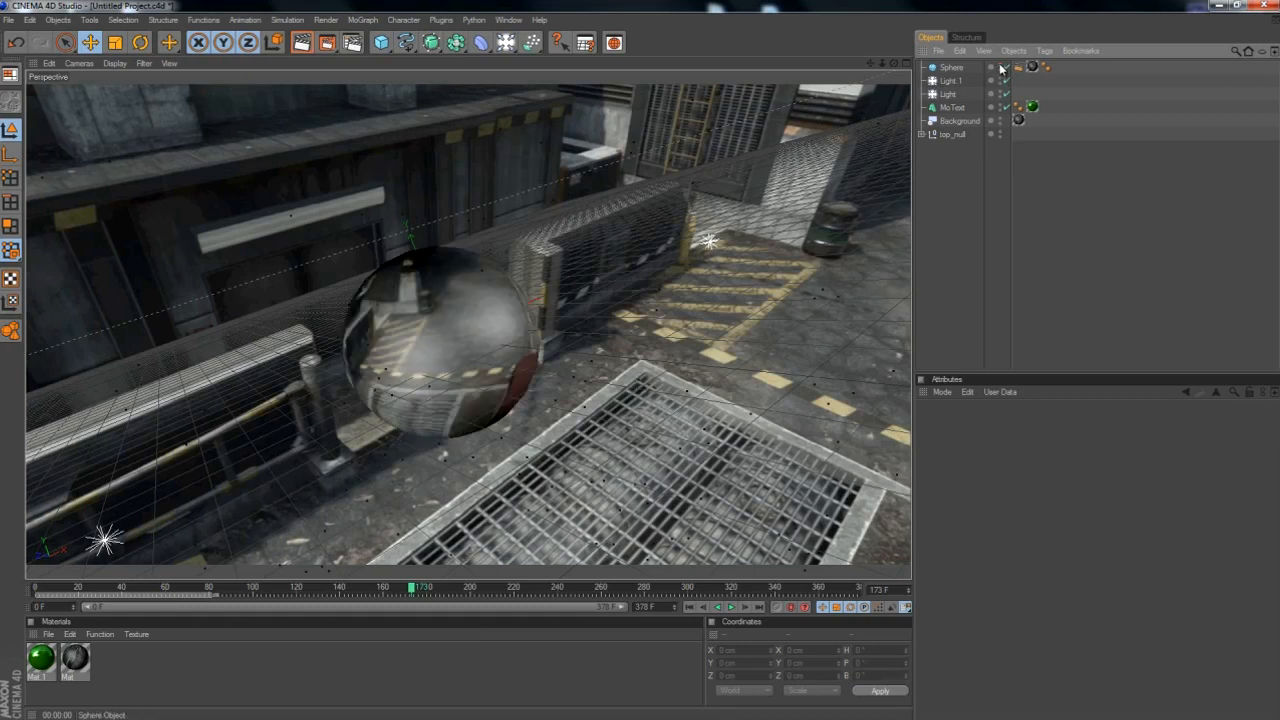
{"action": "left_click", "coordinate": [1002, 68]}
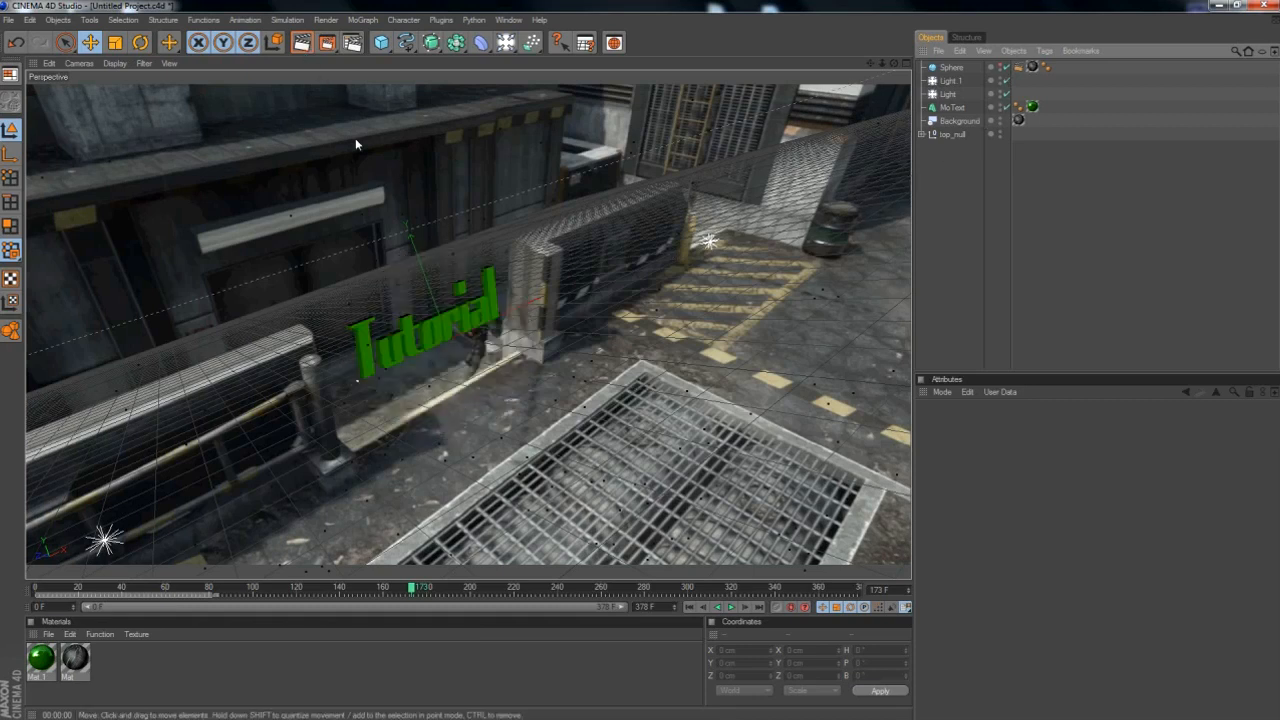
Shift the text along X to about -306 cm and the sphere to about -33 cm, leaving the sphere hidden in the viewport.
{"action": "left_click", "coordinate": [440, 320]}
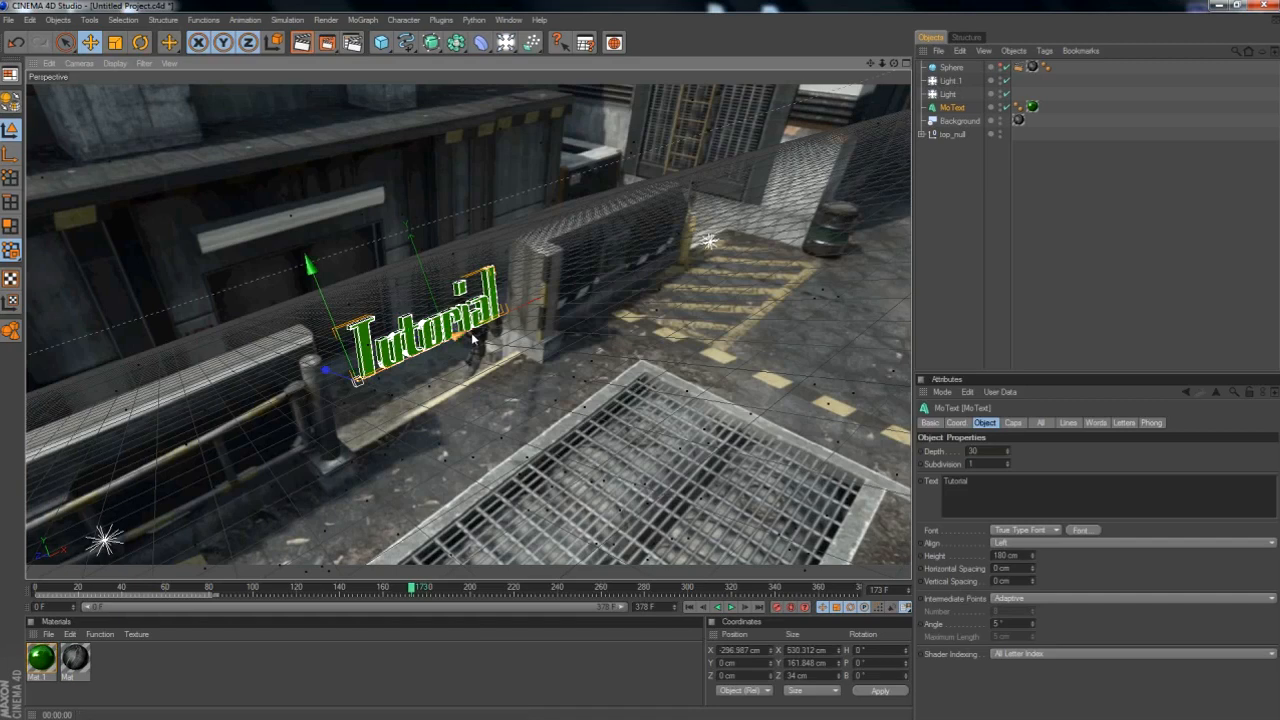
{"action": "left_click", "coordinate": [953, 69]}
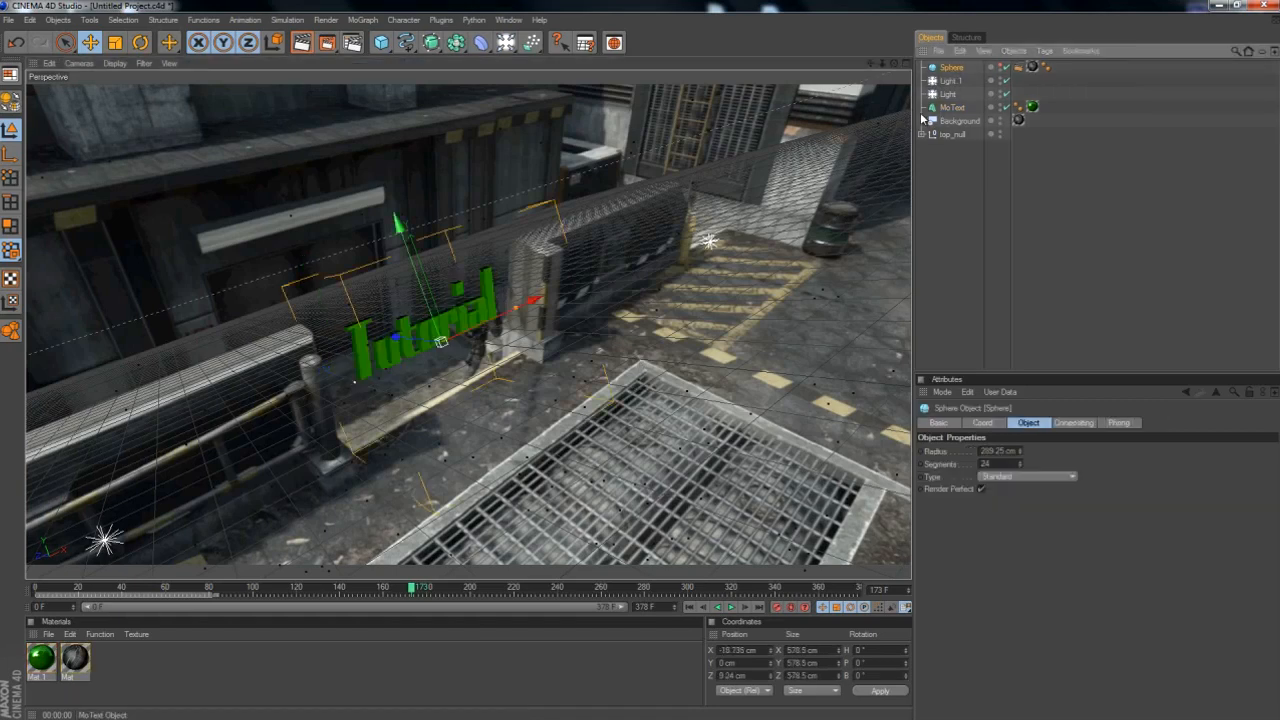
{"action": "left_click", "coordinate": [1002, 68]}
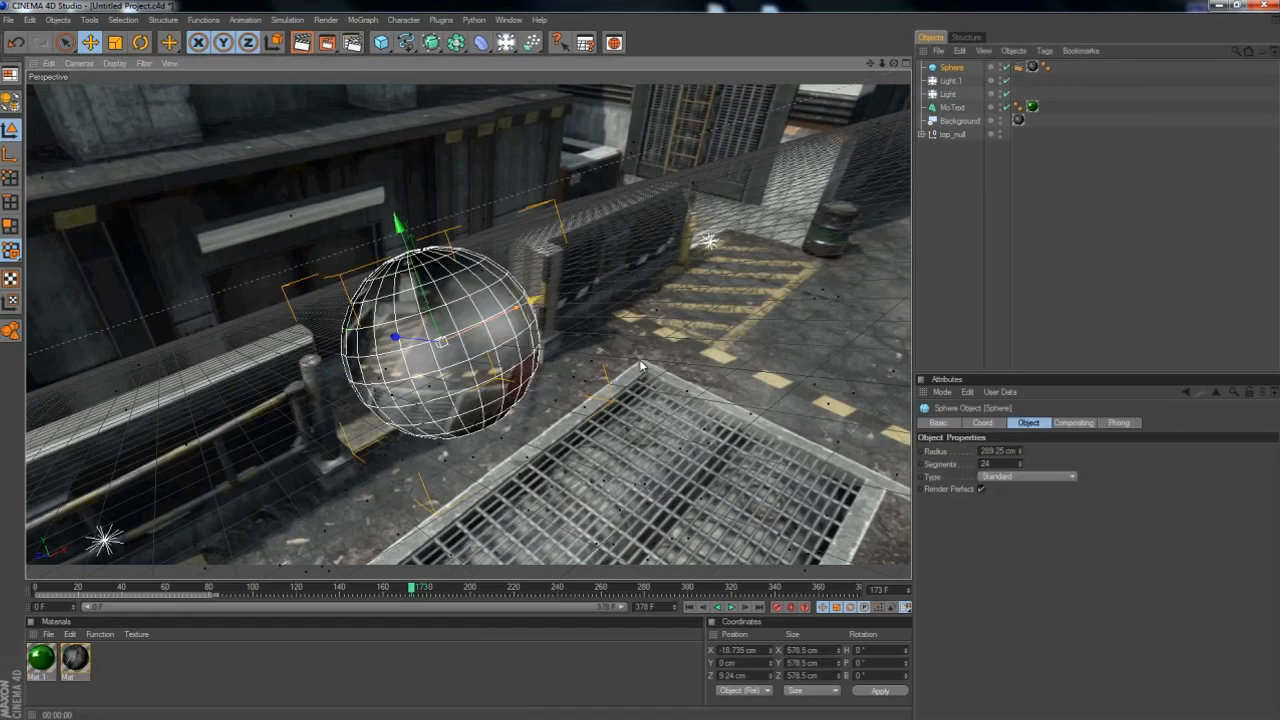
{"action": "left_click", "coordinate": [1002, 68]}
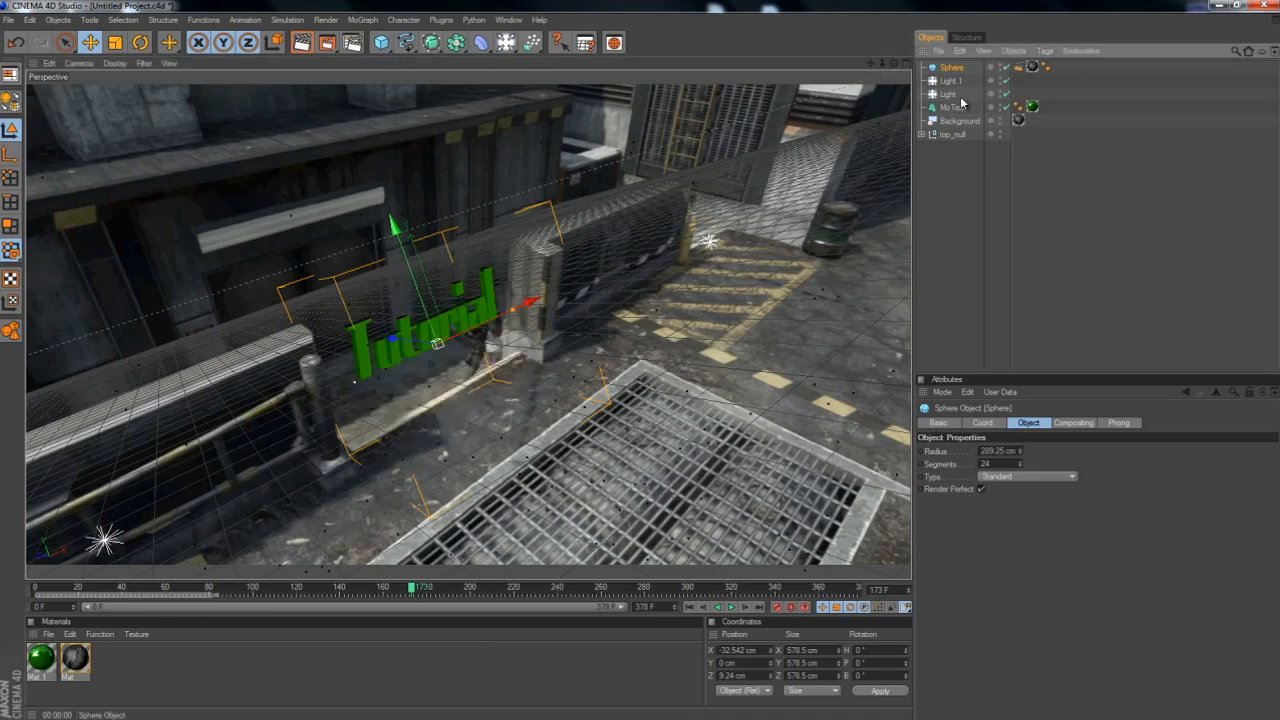
Move the MoText object to the top of the object list, above the sphere.
{"action": "left_click", "coordinate": [952, 108]}
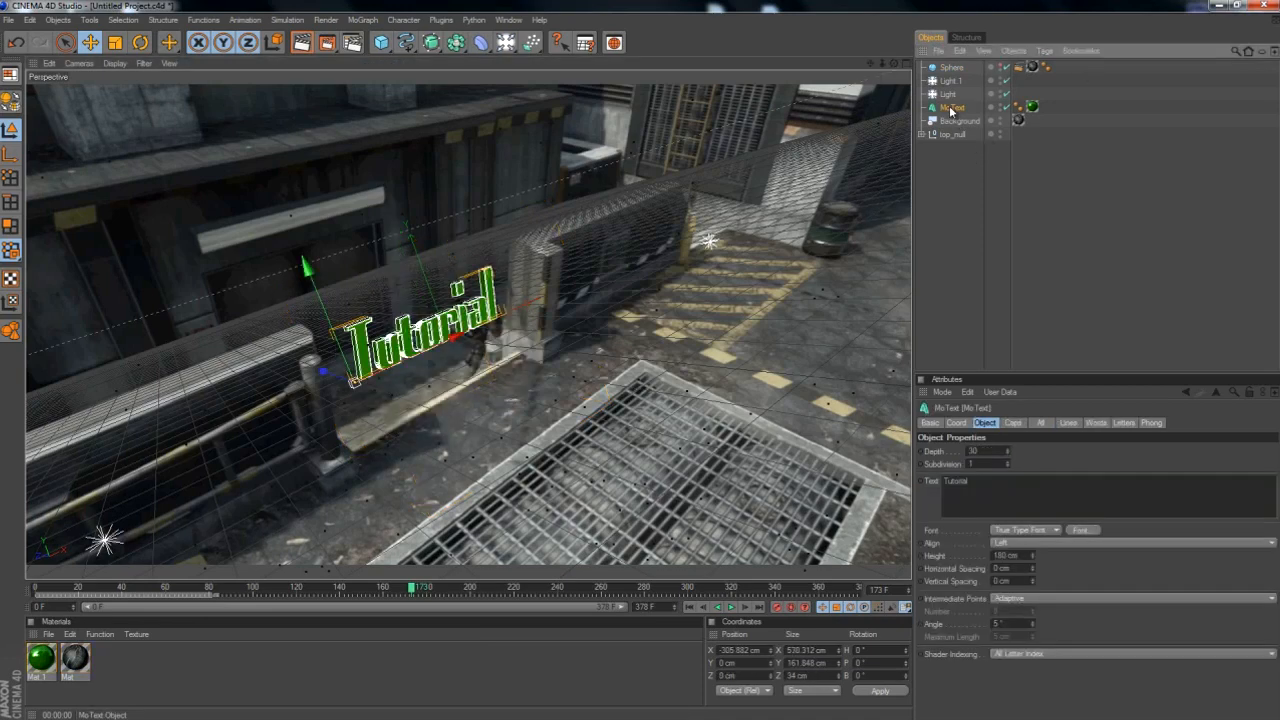
{"action": "left_click_drag", "start_coordinate": [955, 68], "coordinate": [954, 68]}
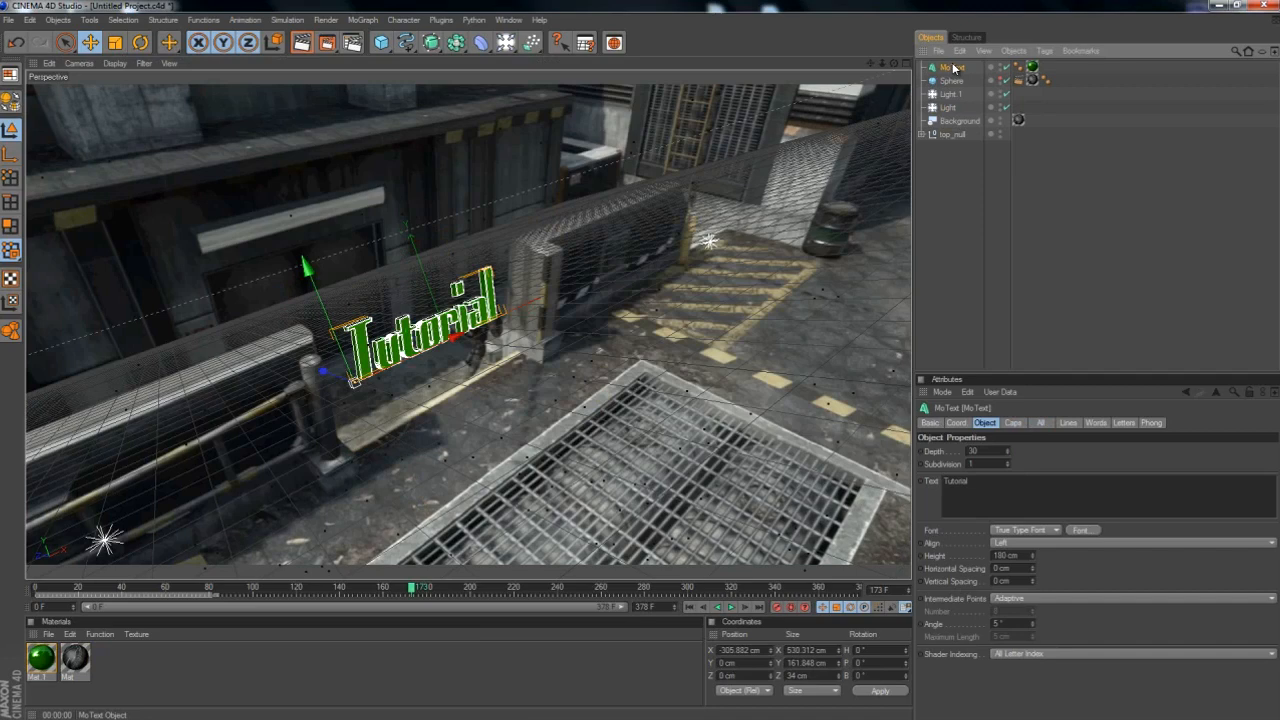
Paste a copy of the MoText object and set its start cap fillet radius to 3 cm.
{"action": "key", "text": "ctrl+v"}
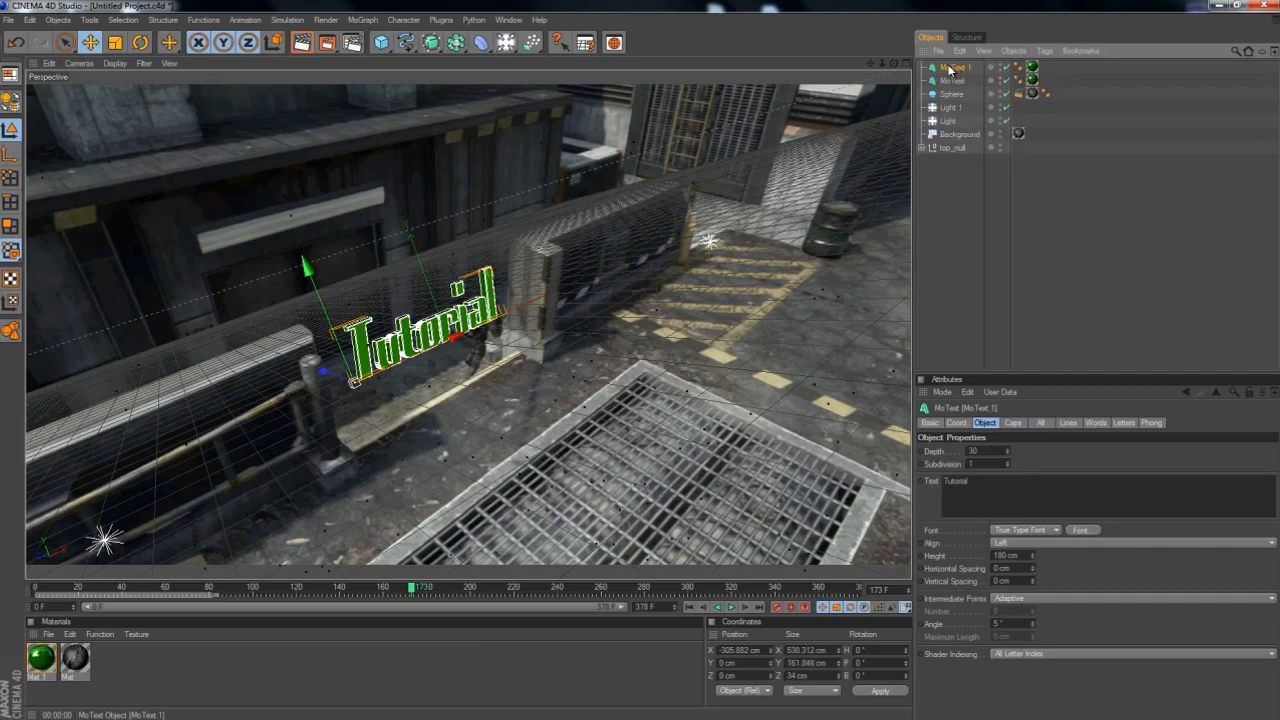
{"action": "left_click", "coordinate": [1013, 422]}
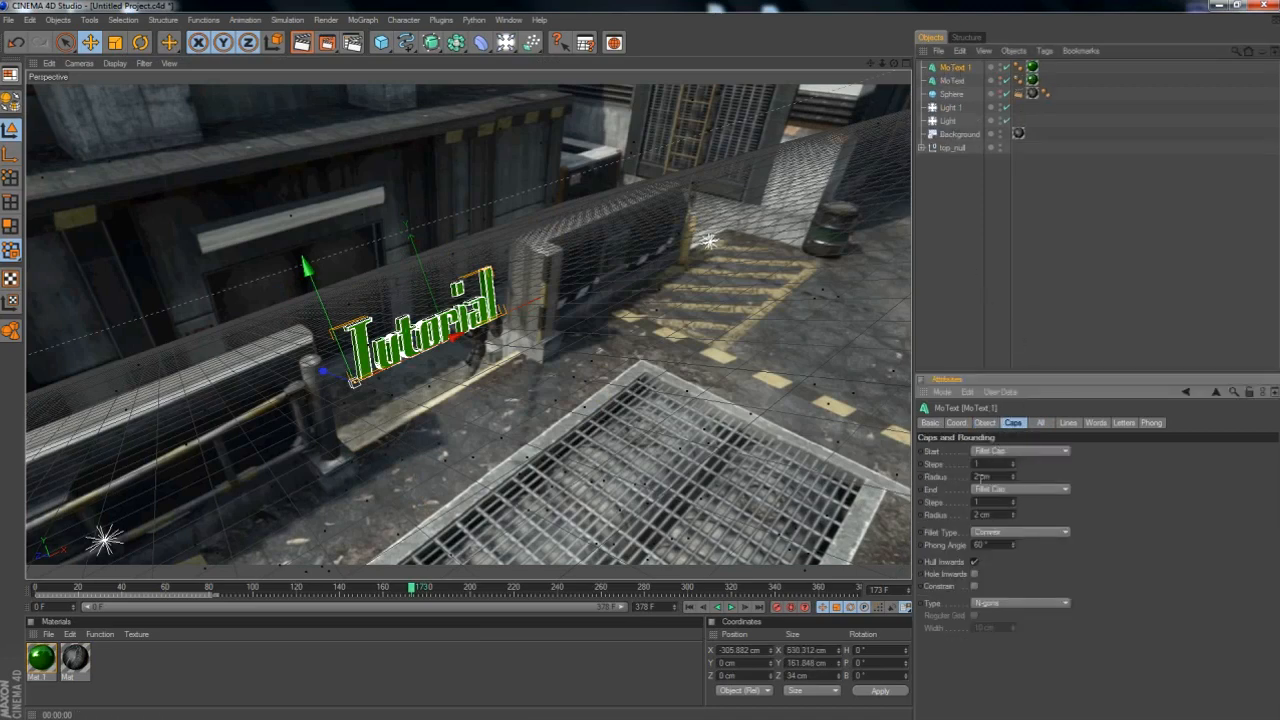
{"action": "type", "text": "3"}
{"action": "key", "text": "Return"}
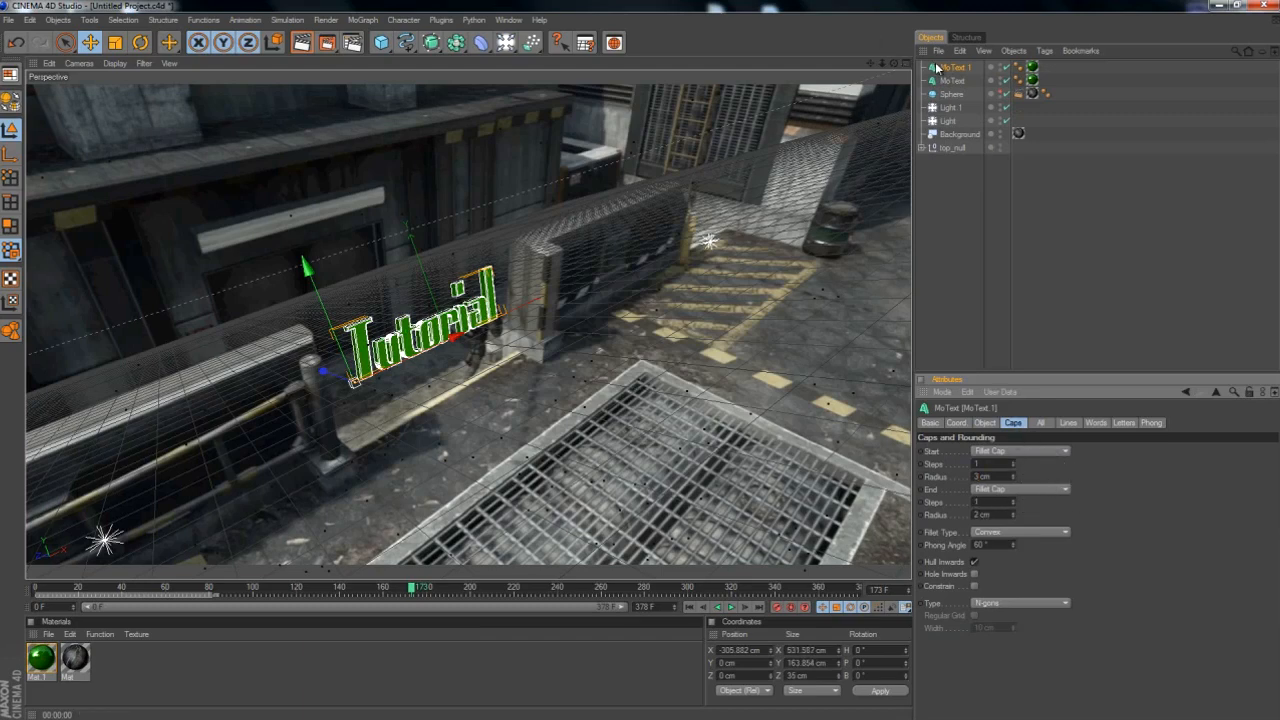
Duplicate the green Mat.1 material.
{"action": "left_click", "coordinate": [41, 658]}
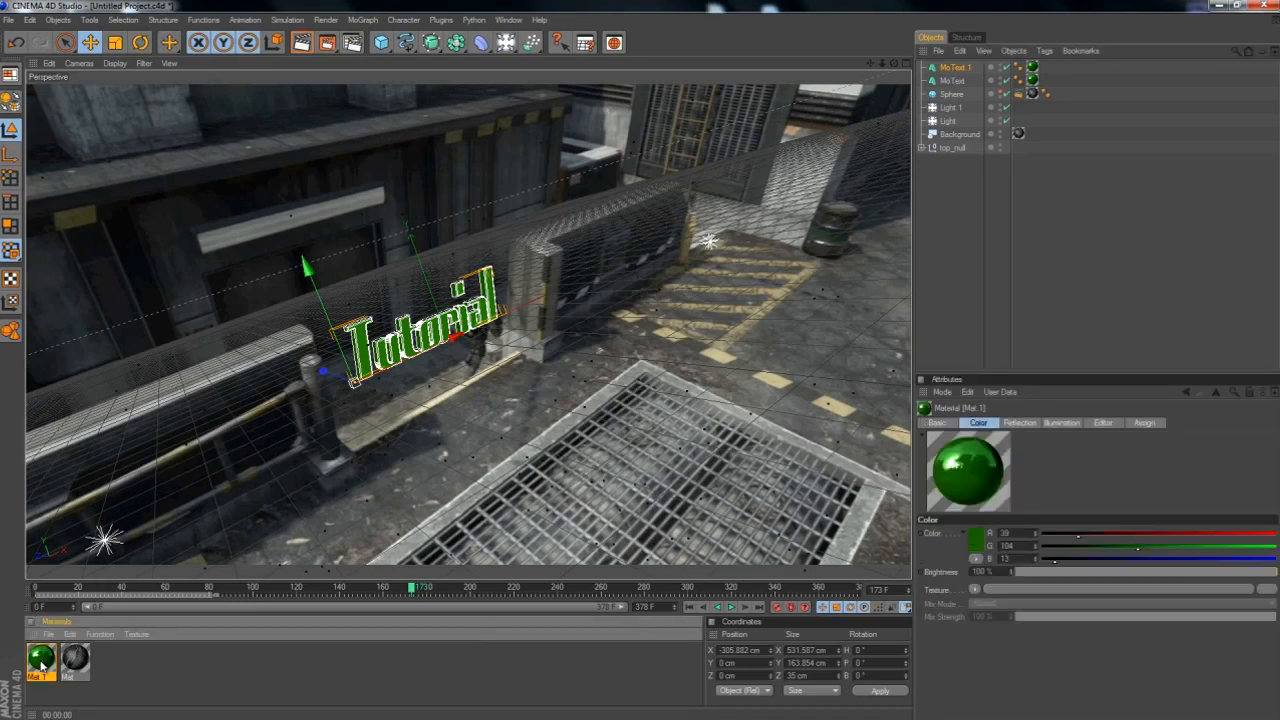
{"action": "key", "text": "ctrl+c"}
{"action": "key", "text": "ctrl+v"}
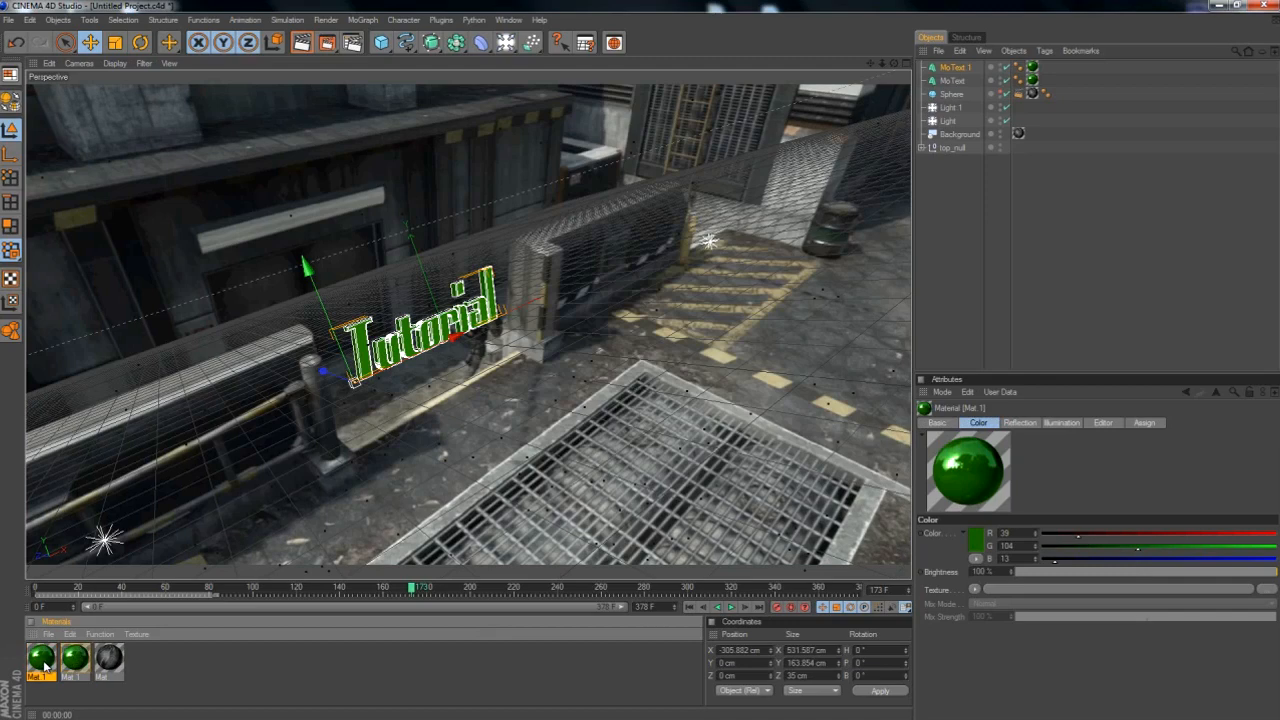
{"action": "left_click", "coordinate": [41, 697]}
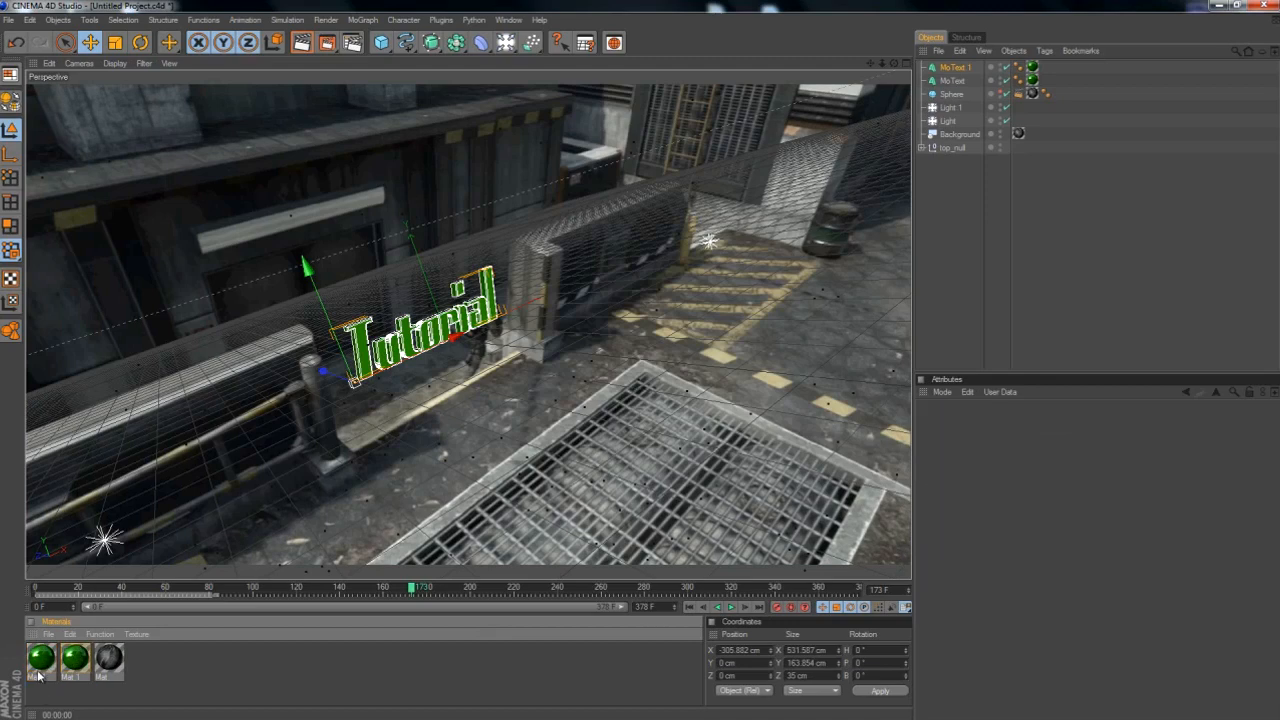
Set both the Color and Reflection colors of the duplicated green material to white (255, 255, 255).
{"action": "double_click", "coordinate": [41, 658]}
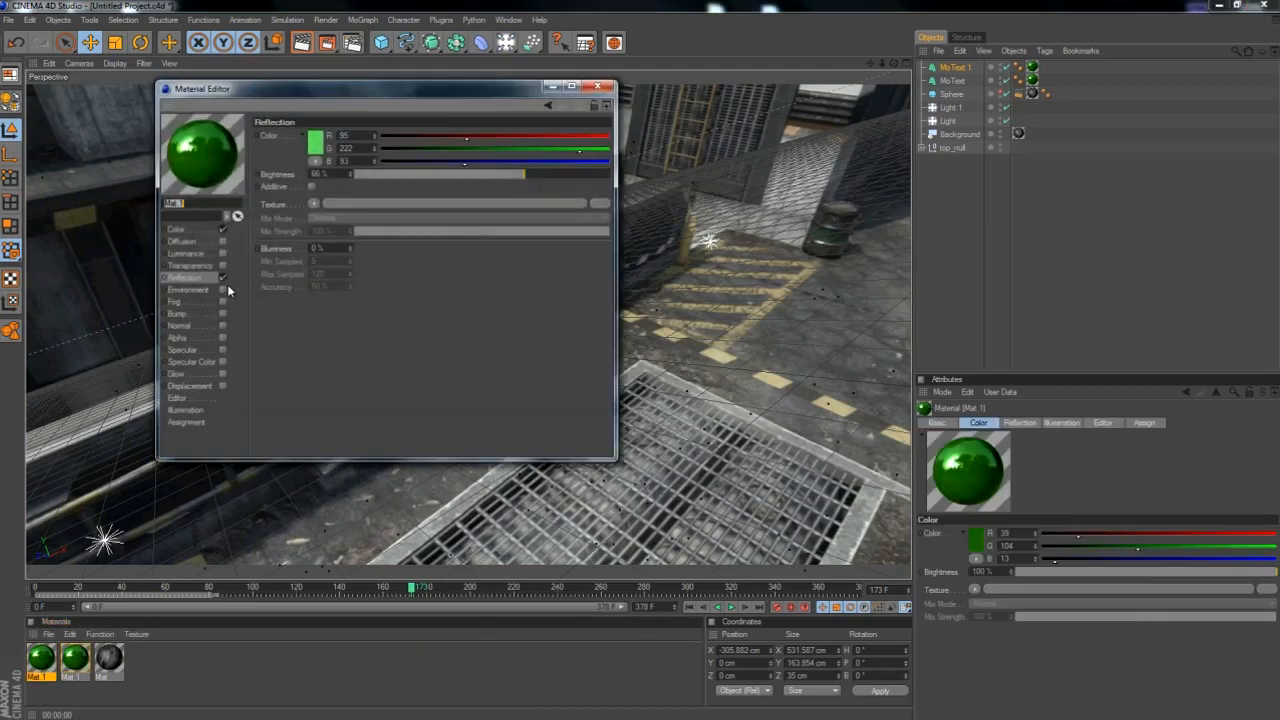
{"action": "left_click", "coordinate": [178, 229]}
{"action": "left_click", "coordinate": [315, 148]}
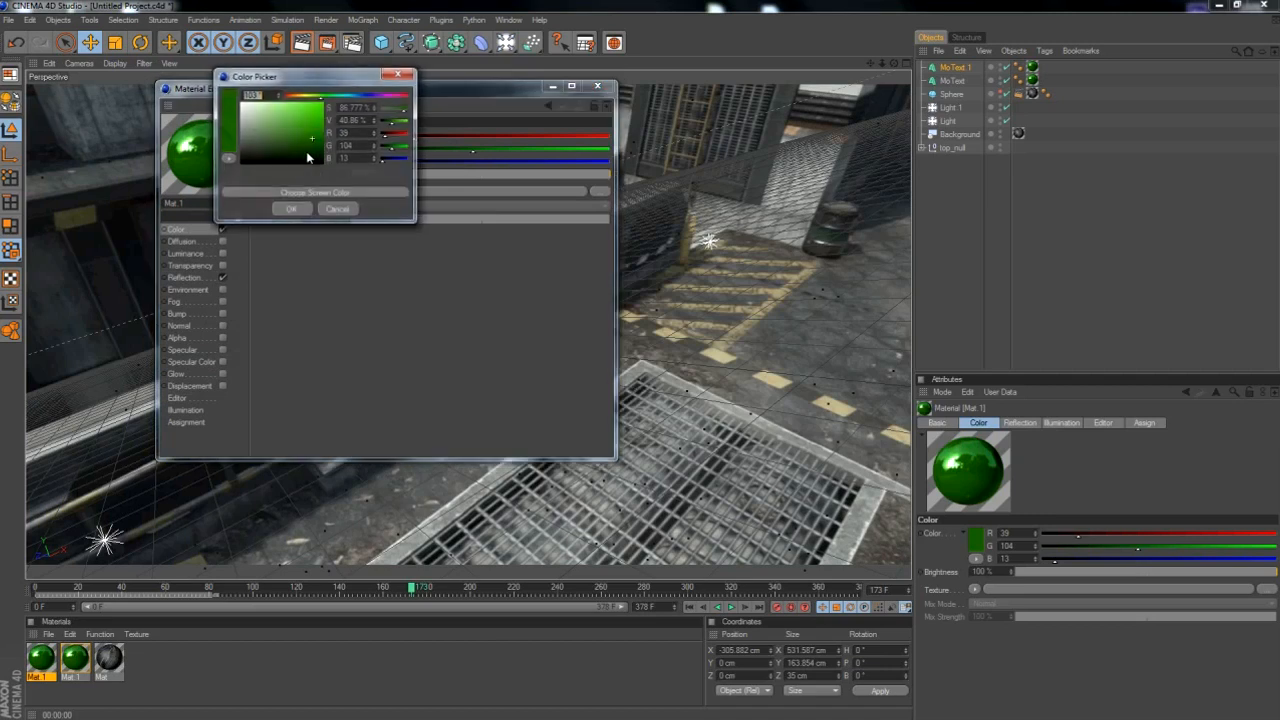
{"action": "left_click", "coordinate": [290, 209]}
{"action": "left_click", "coordinate": [193, 278]}
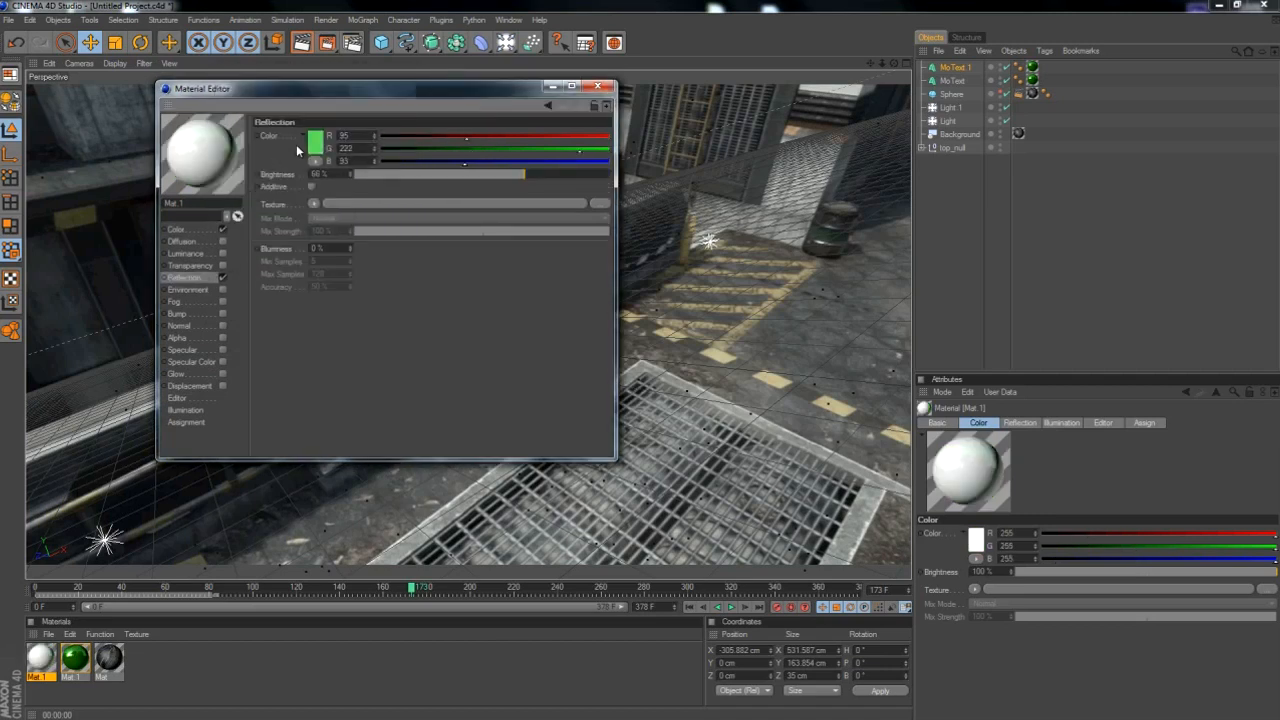
{"action": "left_click", "coordinate": [308, 155]}
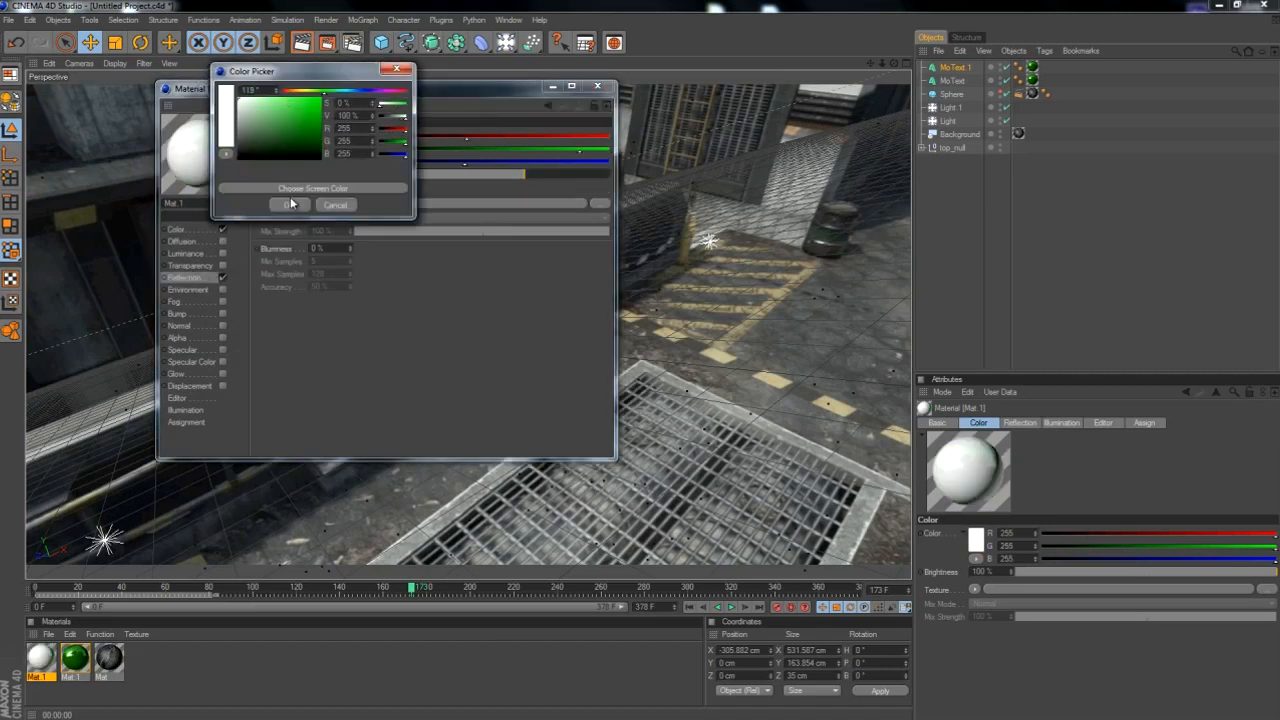
{"action": "left_click", "coordinate": [290, 199]}
{"action": "left_click", "coordinate": [598, 87]}
Replace the green material on MoText 1 with the white one and preview-render the view.
{"action": "left_click_drag", "start_coordinate": [47, 658], "coordinate": [1035, 69]}
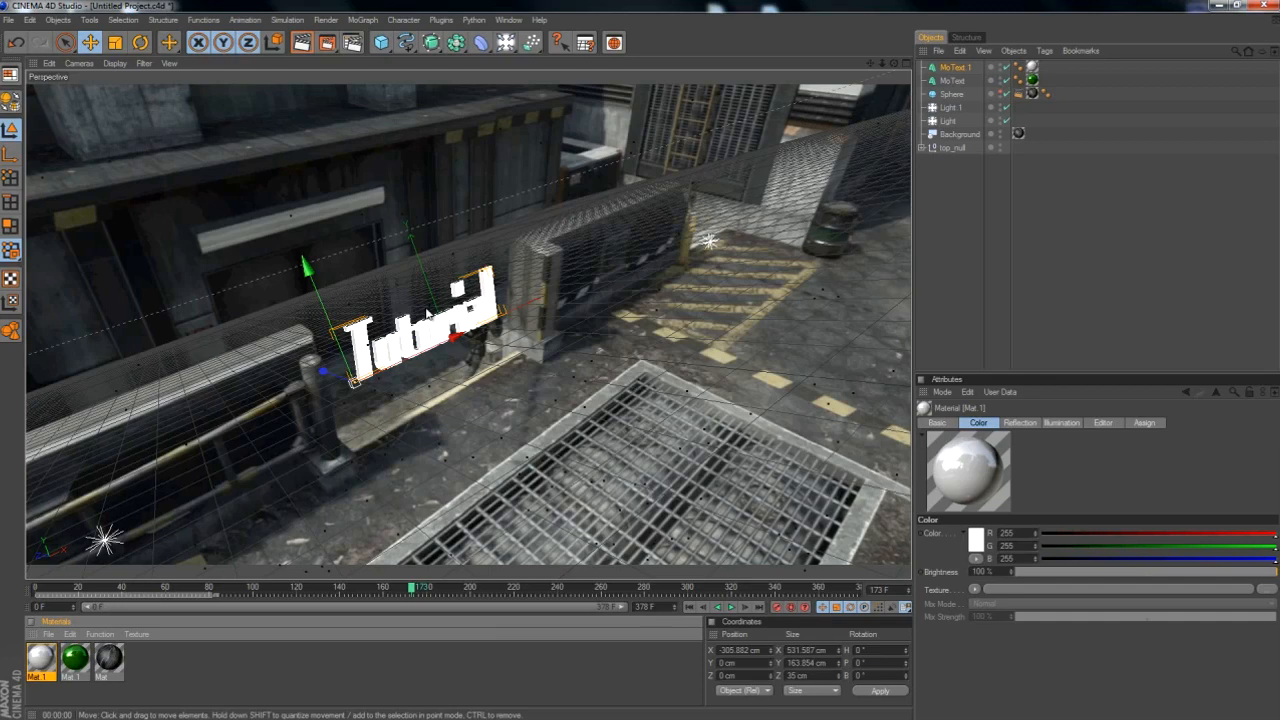
{"action": "left_click", "coordinate": [387, 269]}
{"action": "key", "text": "ctrl+r"}
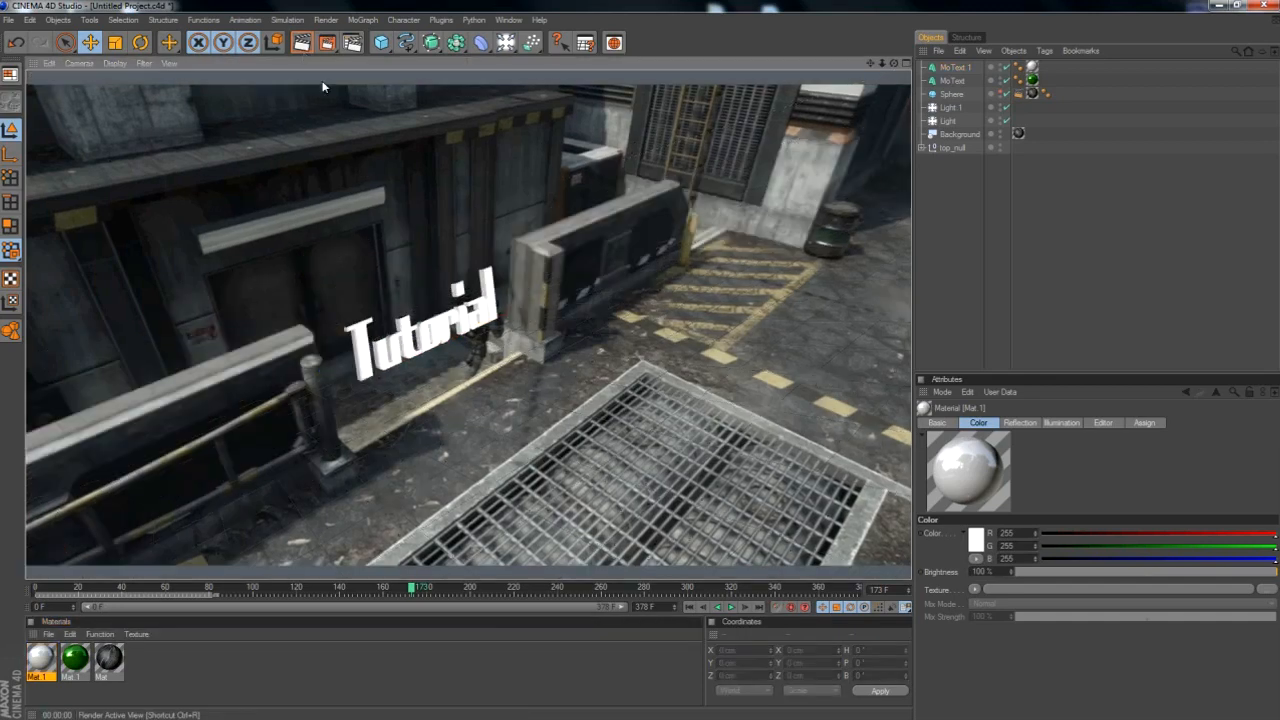
{"action": "left_click", "coordinate": [448, 298]}
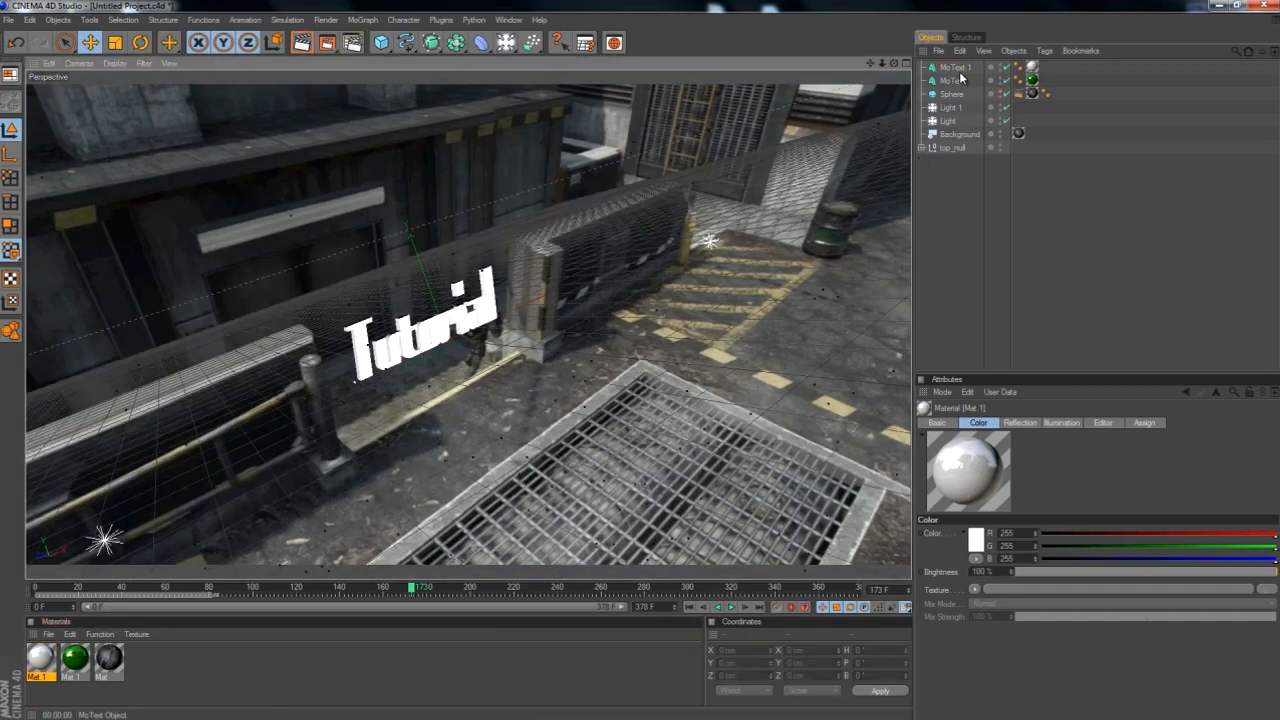
Shift MoText 1 along Z to about 2.4 cm, behind the green text, and preview-render the view.
{"action": "left_click", "coordinate": [959, 69]}
{"action": "left_click_drag", "start_coordinate": [640, 361], "coordinate": [640, 361]}
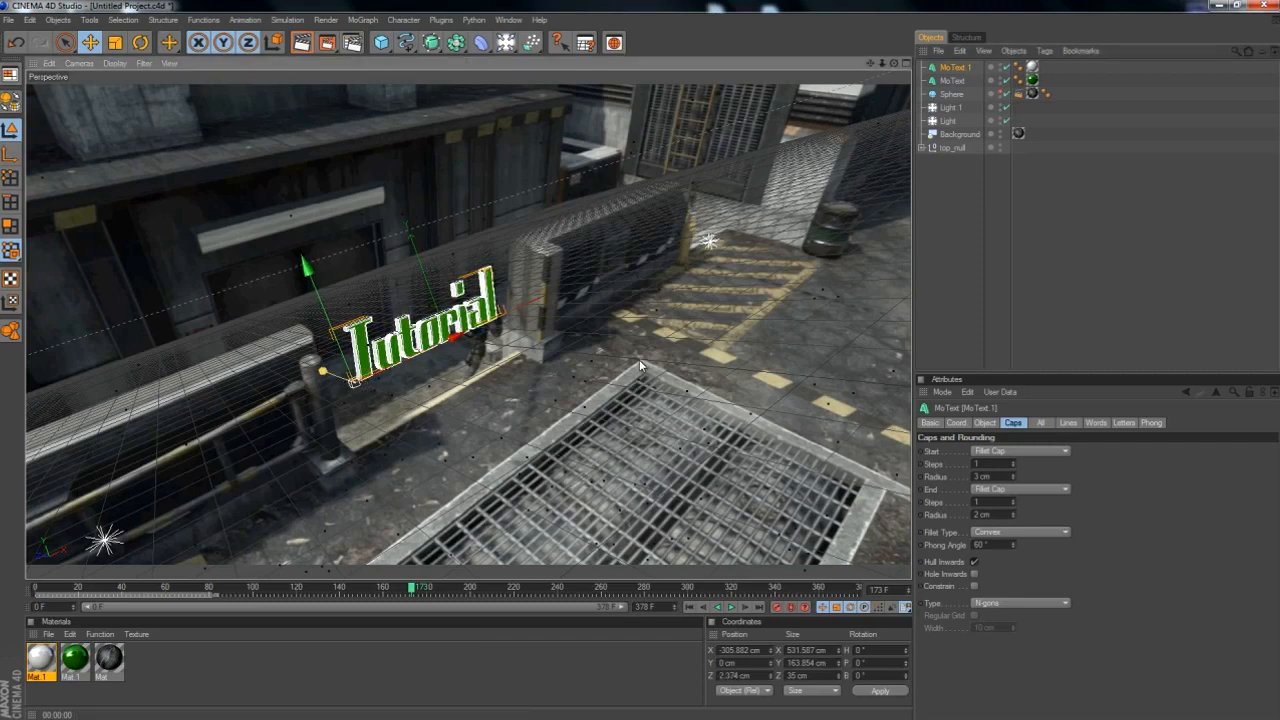
{"action": "left_click", "coordinate": [493, 362]}
{"action": "left_click", "coordinate": [303, 43]}
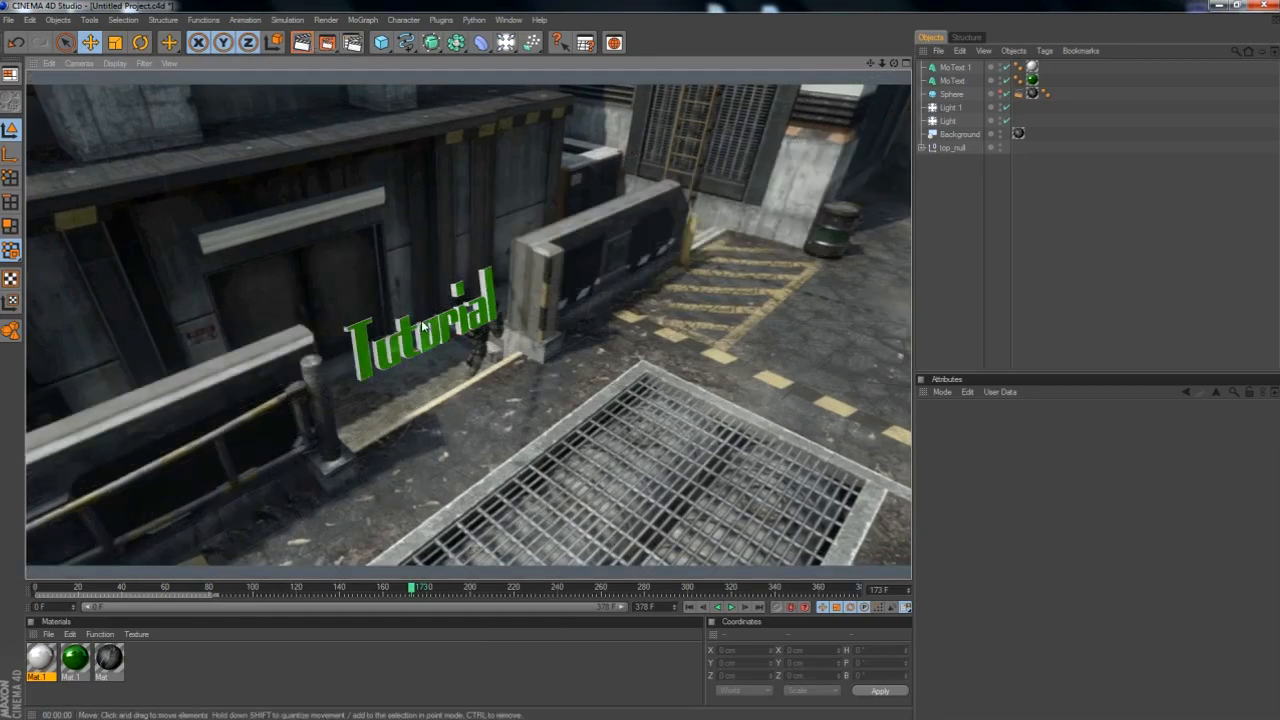
Scrub the animation to frame 160 and open the Output section of the render settings.
{"action": "left_click", "coordinate": [414, 591]}
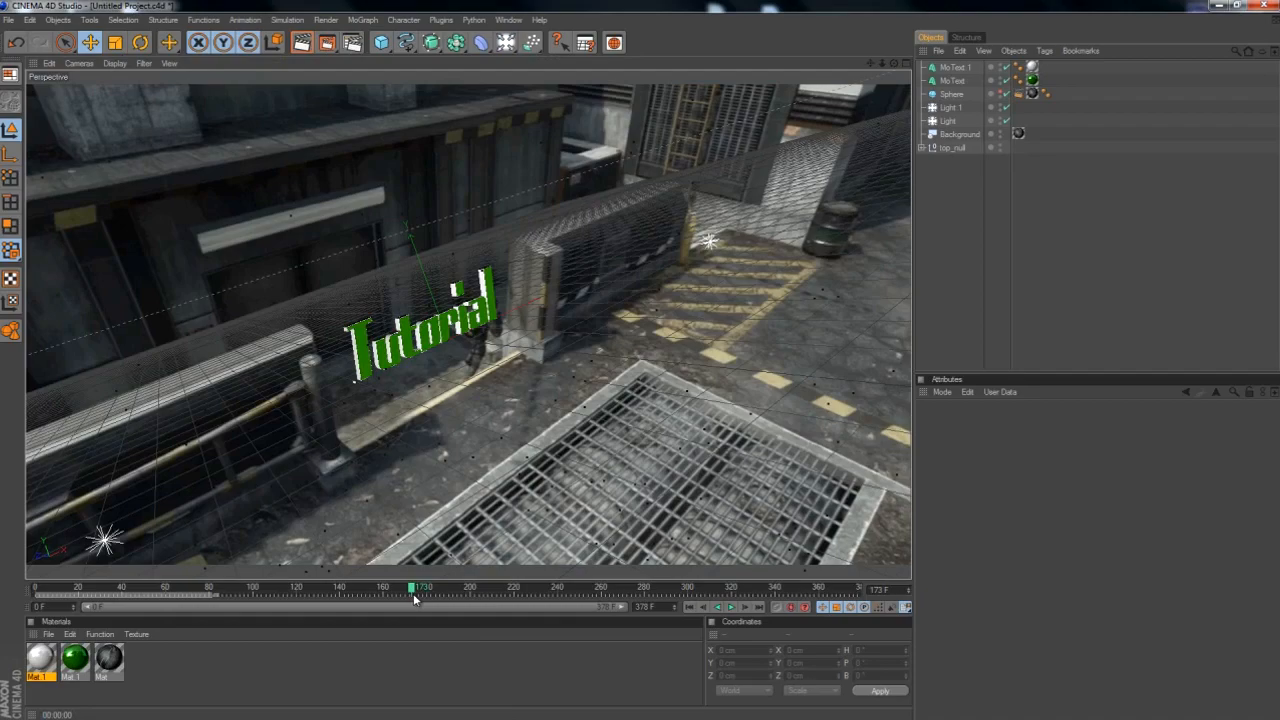
{"action": "left_click_drag", "start_coordinate": [414, 591], "coordinate": [386, 566]}
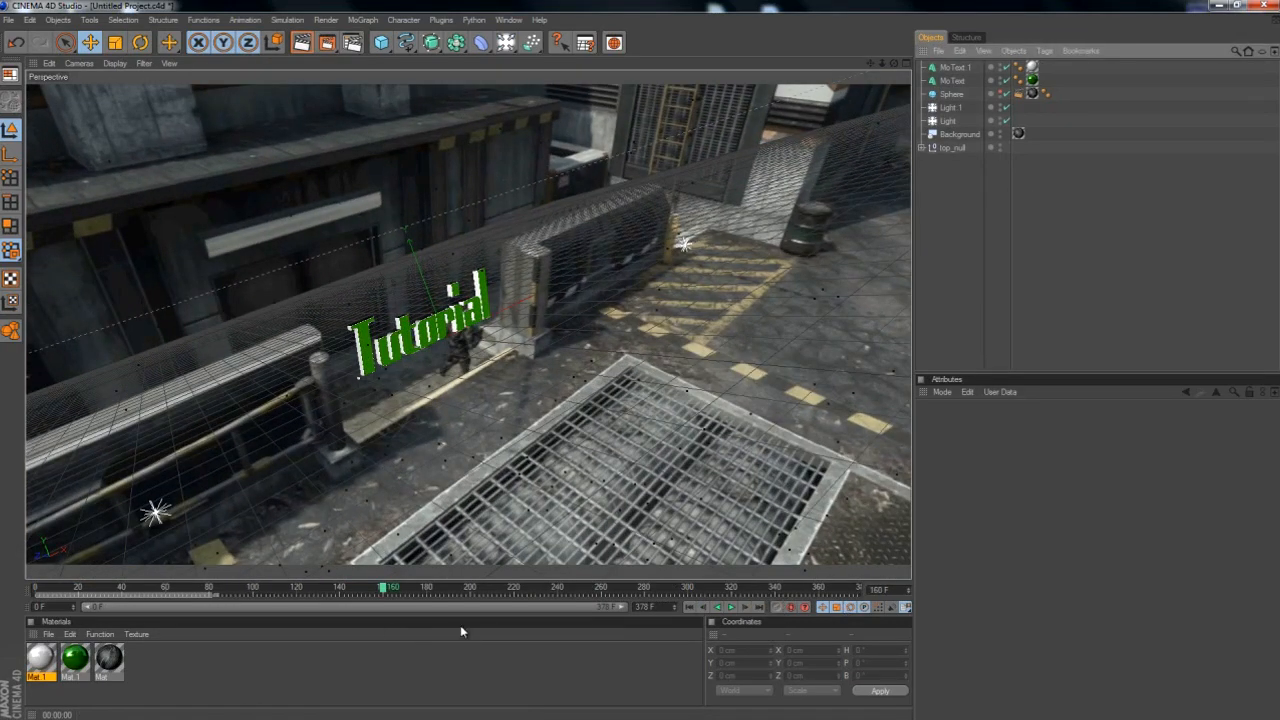
{"action": "left_click", "coordinate": [330, 21]}
{"action": "left_click", "coordinate": [350, 136]}
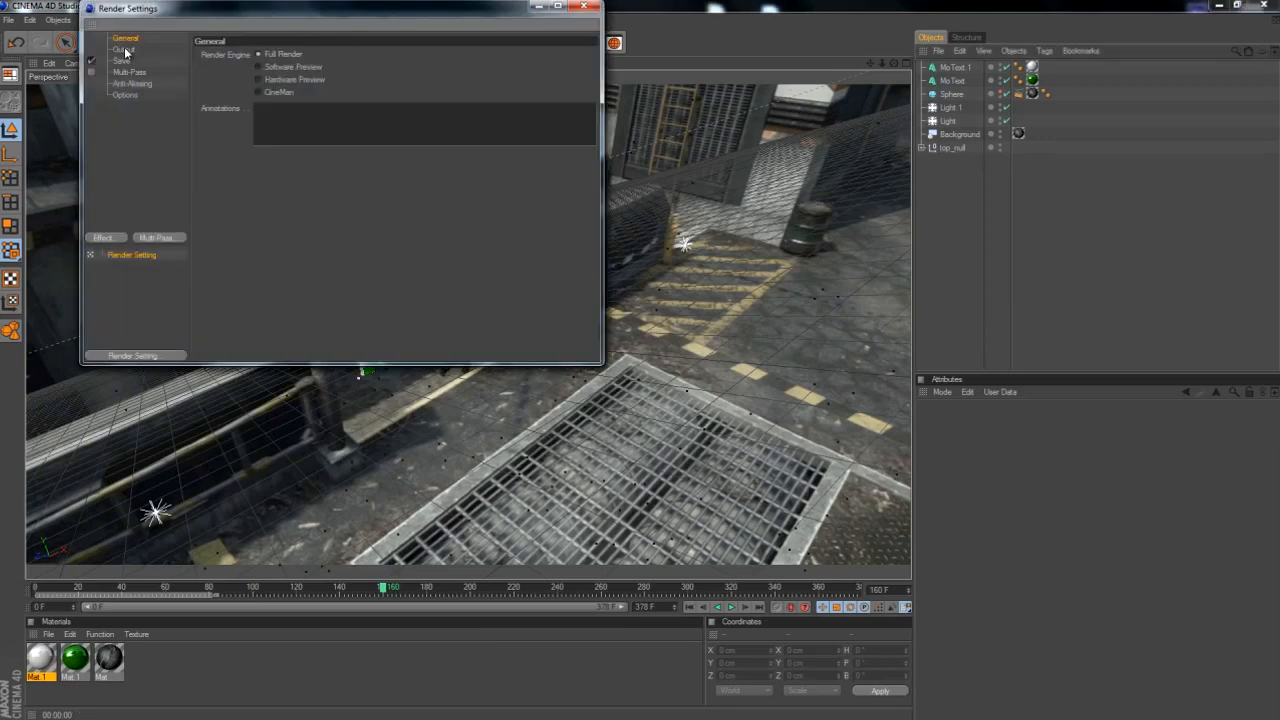
{"action": "left_click", "coordinate": [124, 50]}
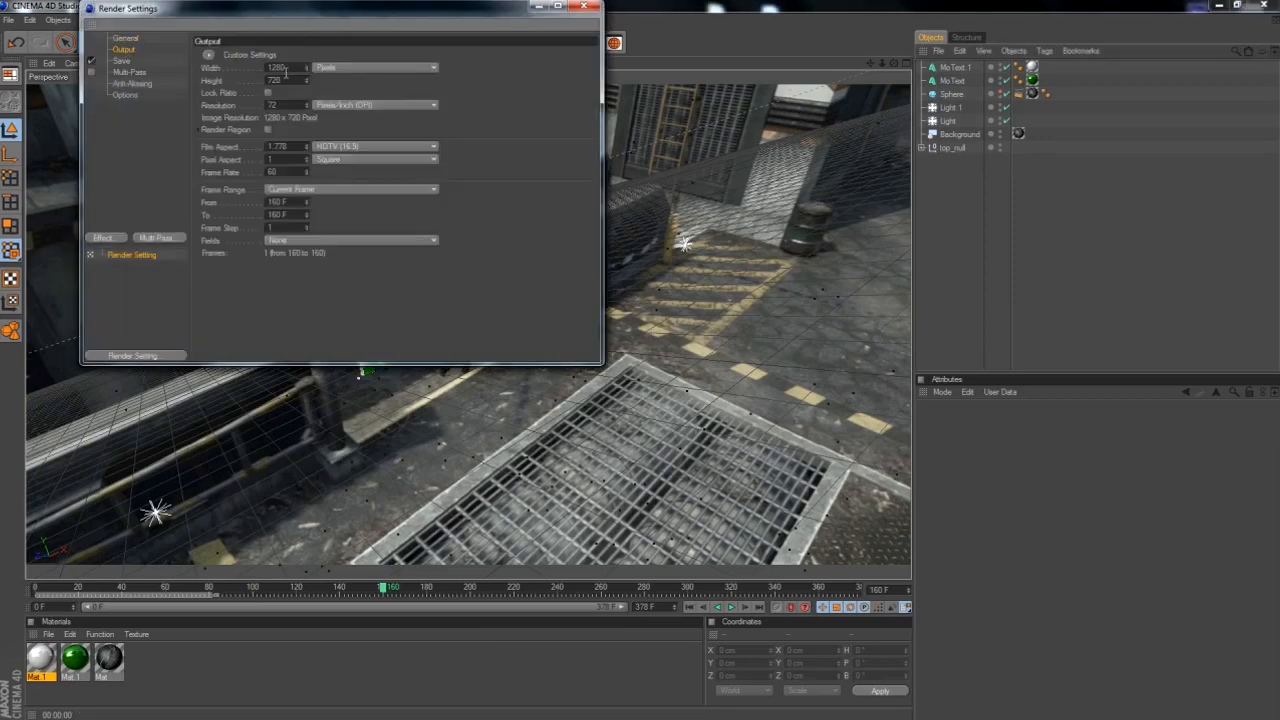
Set the render's frame range to Manual with a start frame of 1.
{"action": "left_click", "coordinate": [285, 190]}
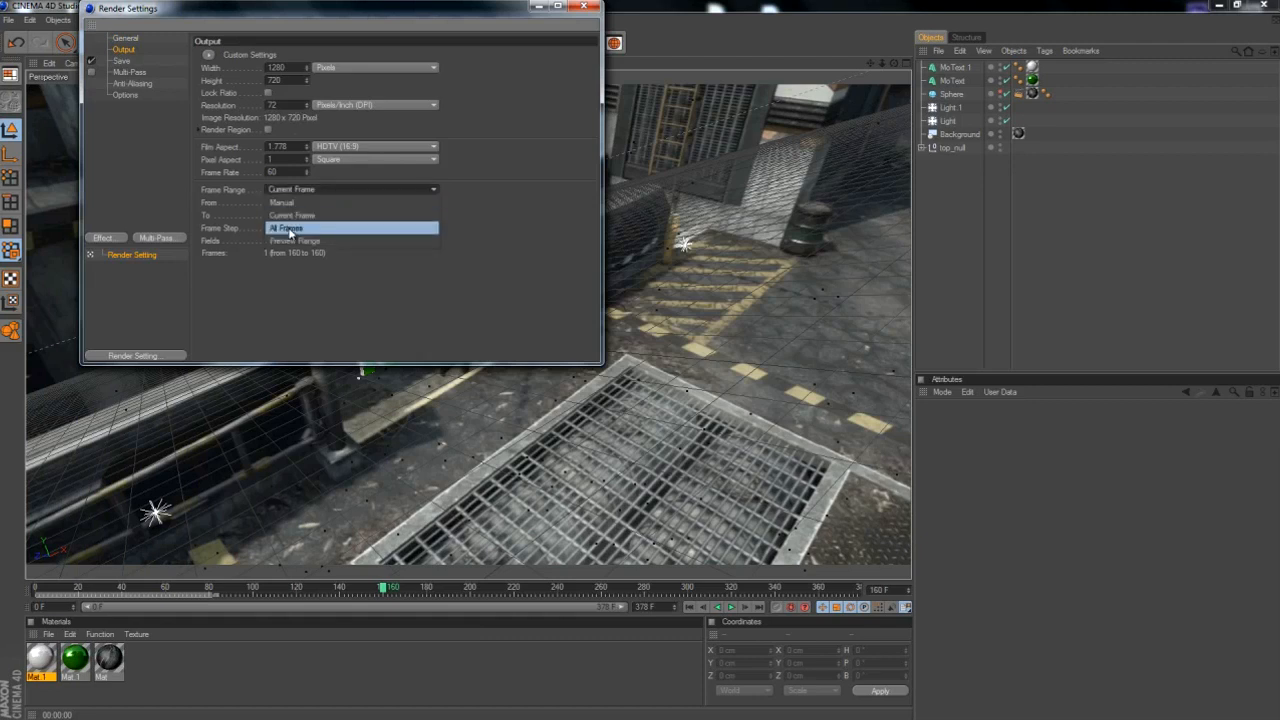
{"action": "left_click", "coordinate": [273, 203]}
{"action": "left_click", "coordinate": [277, 190]}
{"action": "left_click", "coordinate": [280, 204]}
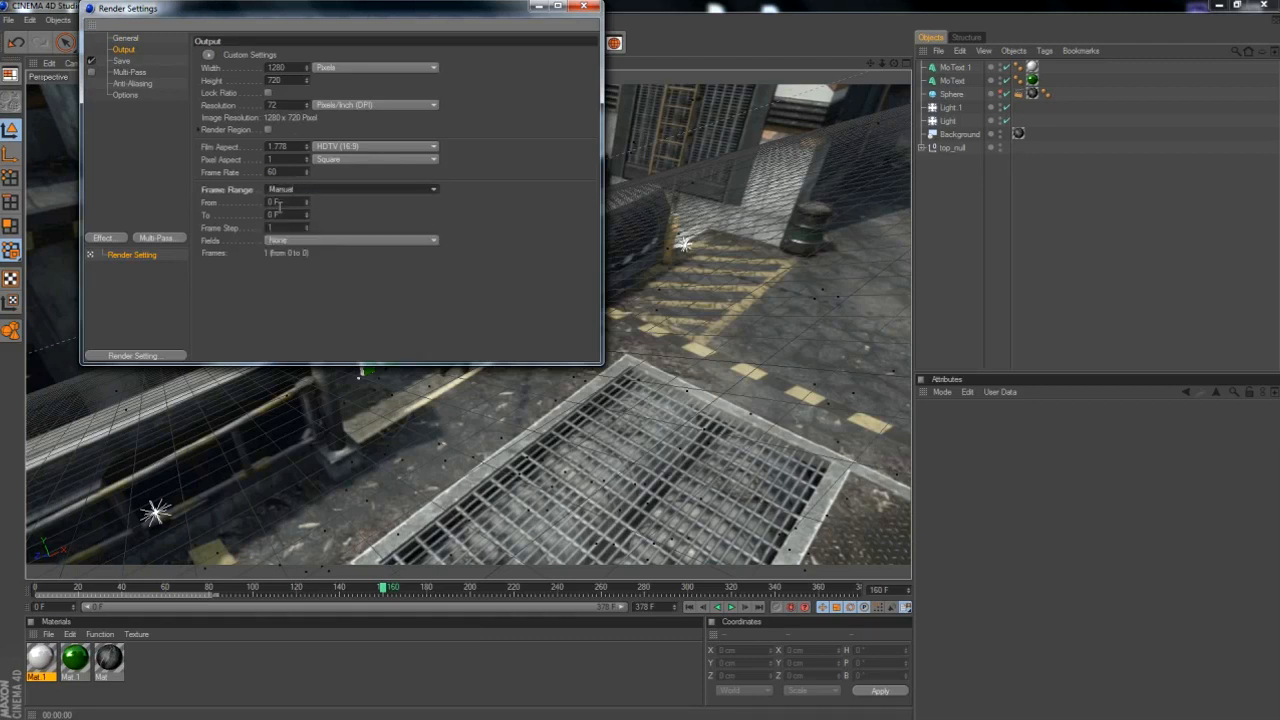
{"action": "left_click_drag", "start_coordinate": [274, 203], "coordinate": [268, 203]}
{"action": "type", "text": "1"}
Check the project's last frame and fill in the end frame of the render range.
{"action": "left_click", "coordinate": [272, 215]}
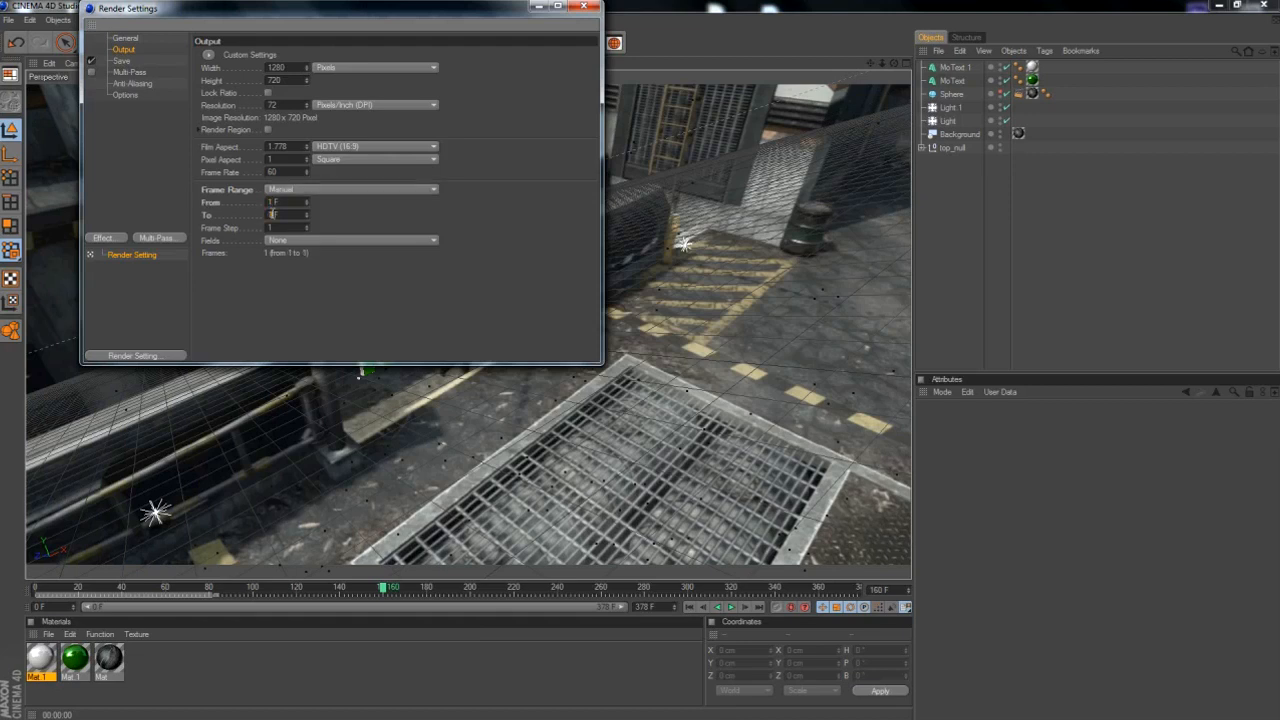
{"action": "left_click", "coordinate": [640, 607]}
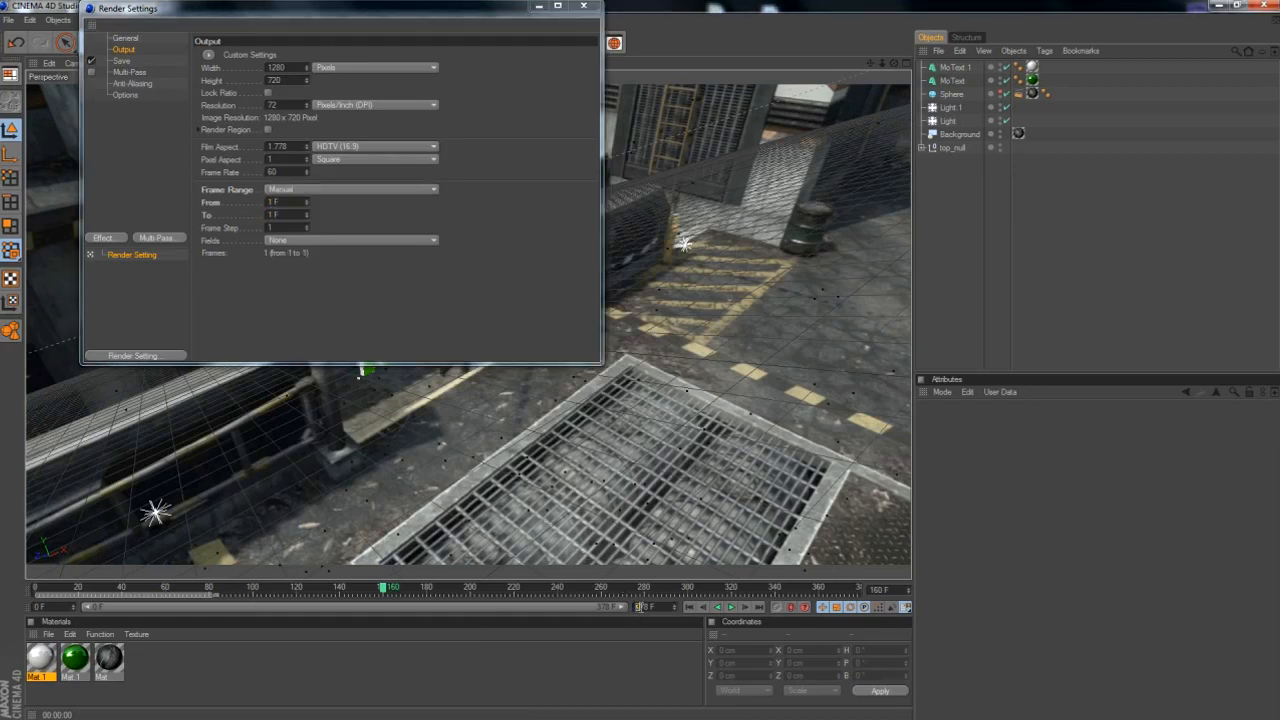
{"action": "left_click", "coordinate": [652, 608]}
{"action": "left_click", "coordinate": [272, 215]}
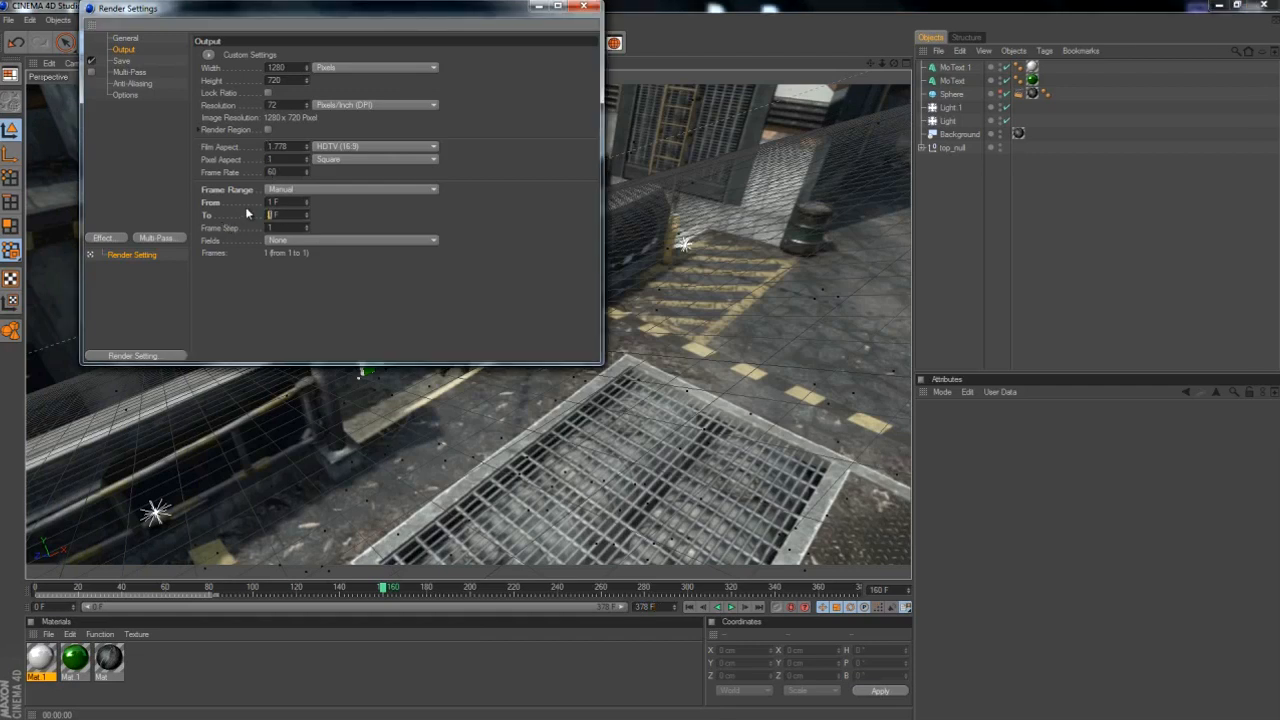
{"action": "left_click", "coordinate": [272, 215]}
{"action": "key", "text": "Return"}
Set the render's save format to QuickTime Movie and open the output file selection.
{"action": "left_click", "coordinate": [122, 61]}
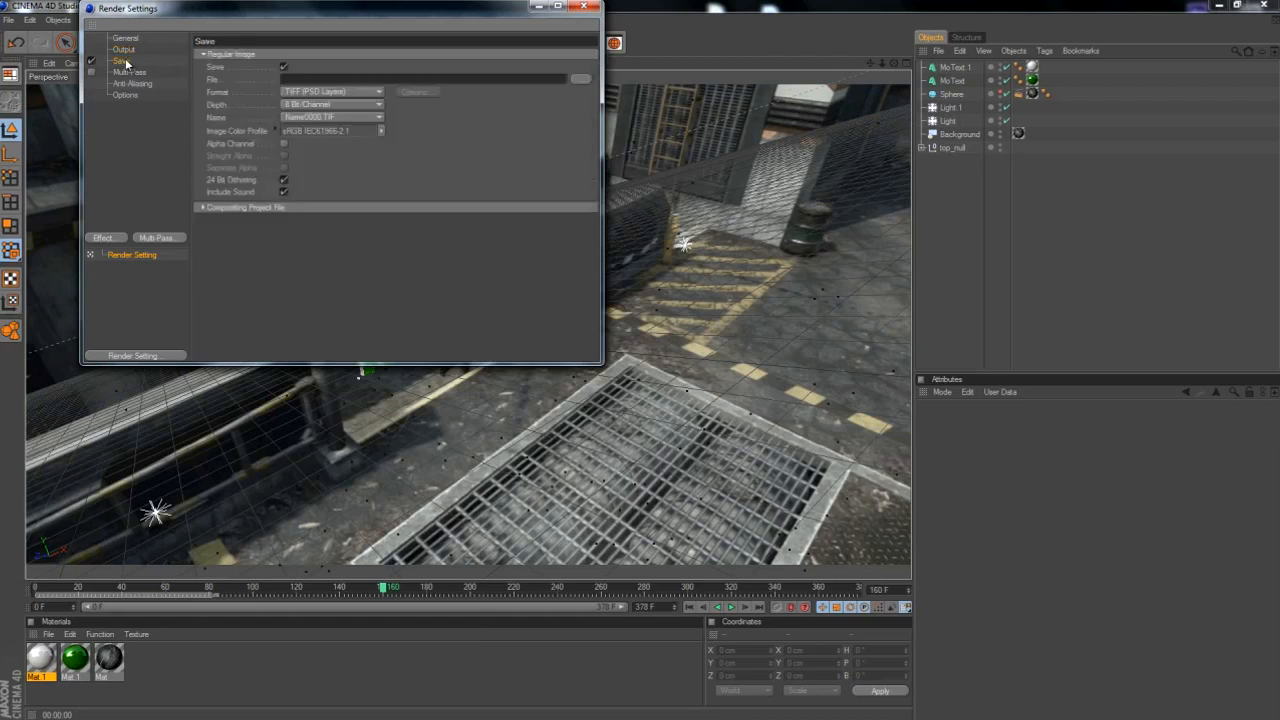
{"action": "left_click", "coordinate": [300, 92]}
{"action": "left_click", "coordinate": [344, 431]}
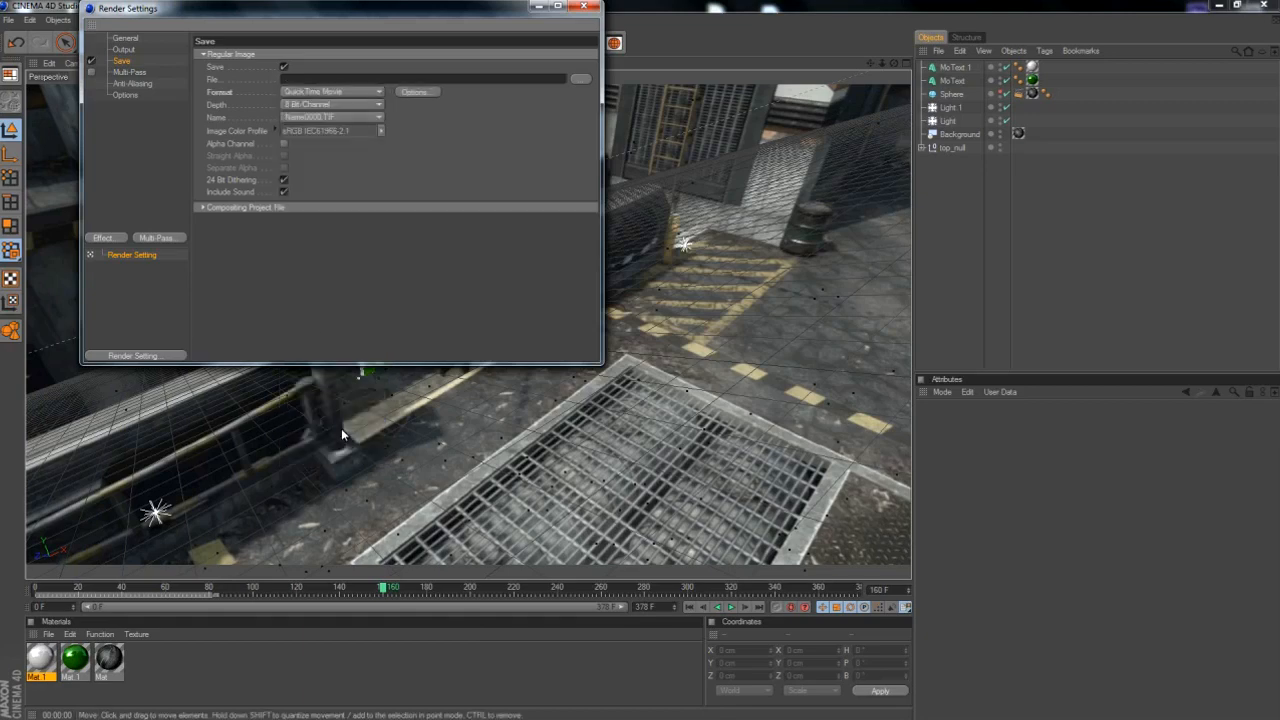
{"action": "left_click", "coordinate": [578, 78]}
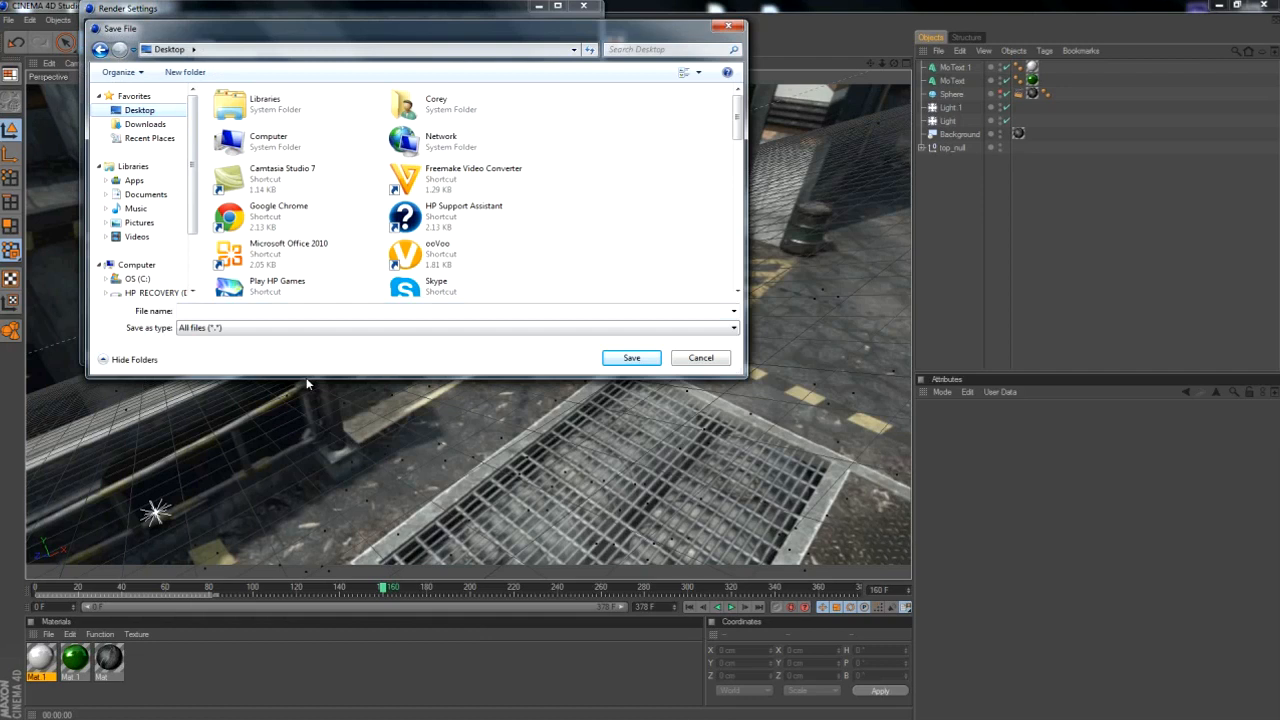
{"action": "type", "text": "Tutroa"}
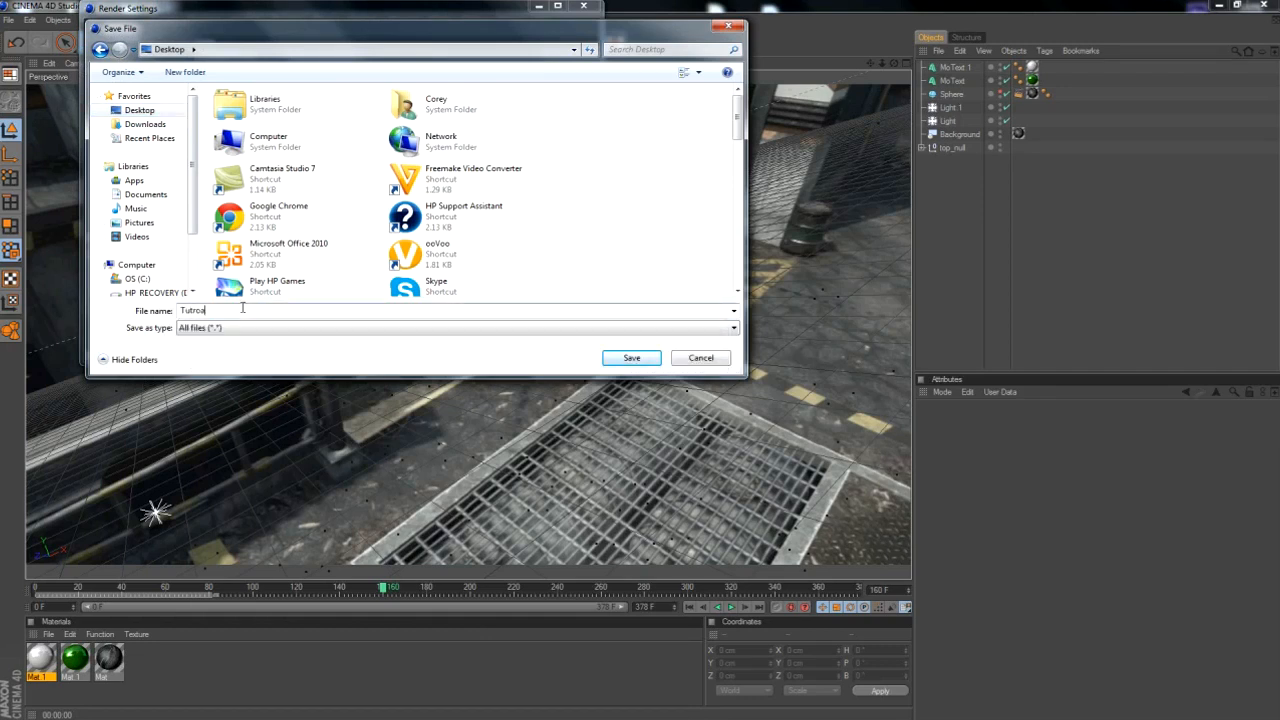
{"action": "key", "text": "BackSpace"}
{"action": "type", "text": "orial"}
{"action": "key", "text": "Return"}
Set the render's output file to Tutorial Video on the Desktop.
{"action": "left_click", "coordinate": [139, 110]}
{"action": "left_click", "coordinate": [248, 310]}
{"action": "type", "text": "Tutorial Video"}
{"action": "key", "text": "Return"}
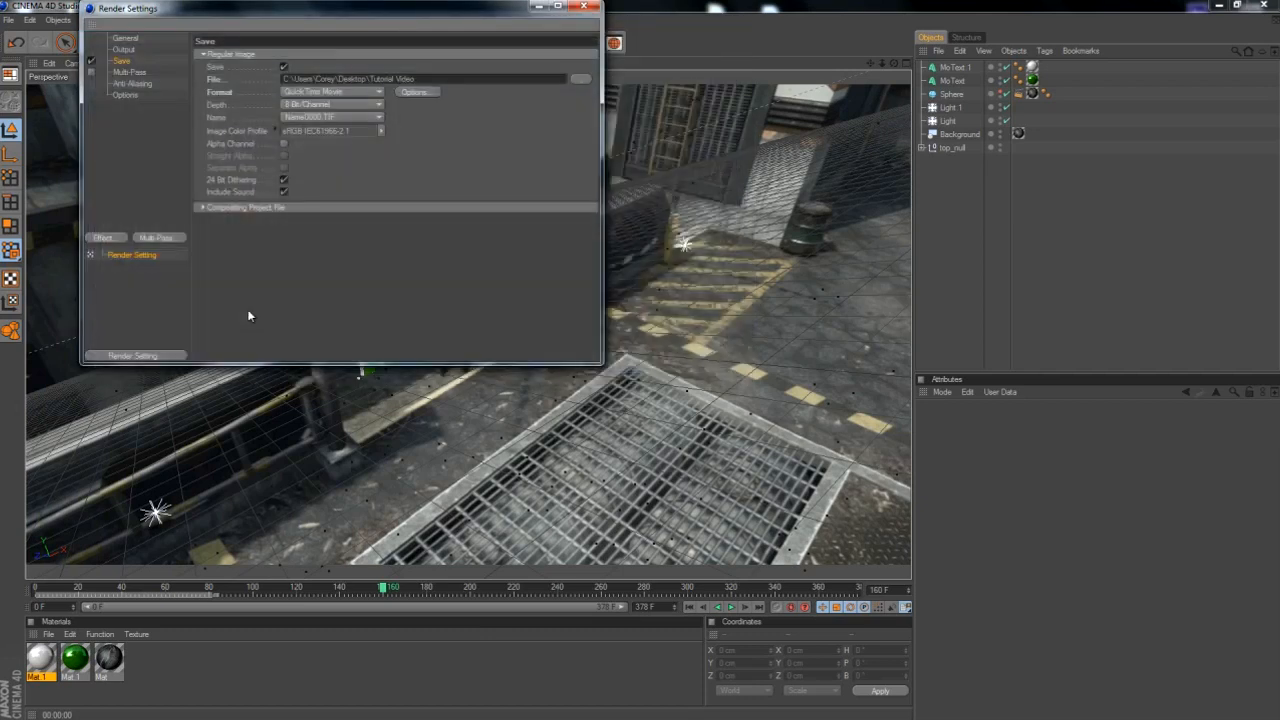
Set Anti-Aliasing to Best with the Animation filter and a minimum level of 2x2.
{"action": "left_click", "coordinate": [128, 72]}
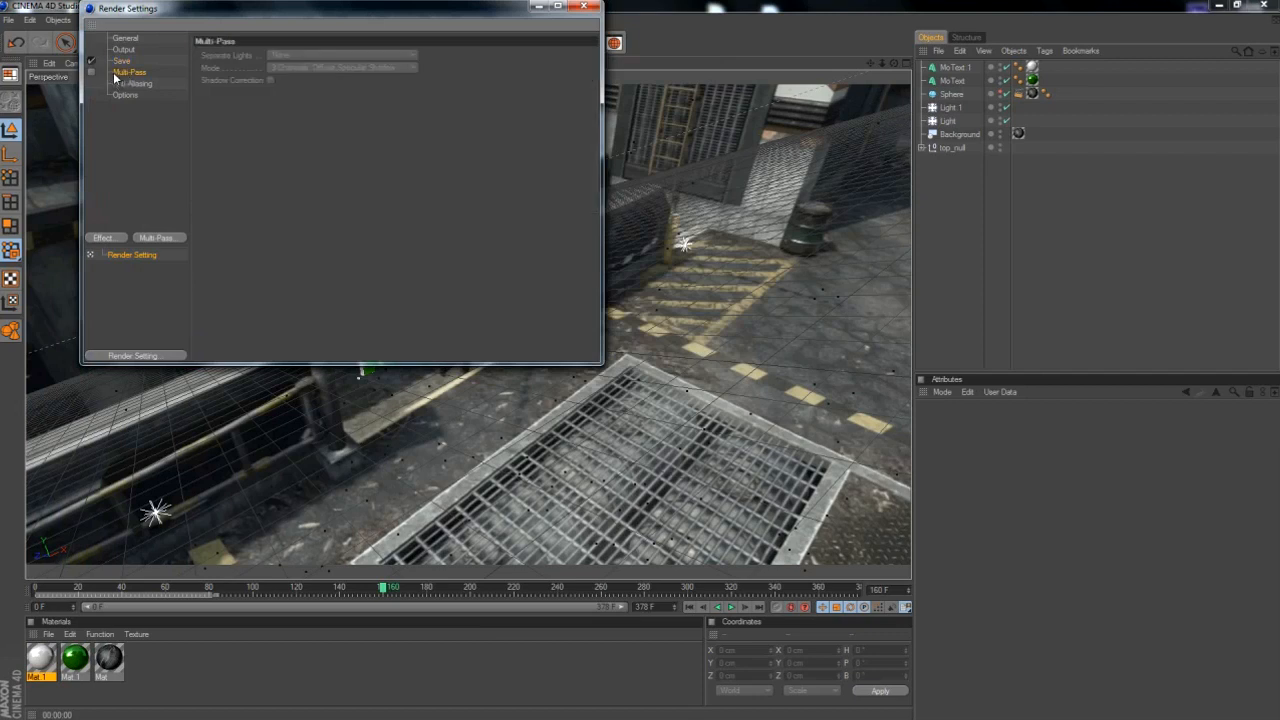
{"action": "left_click", "coordinate": [141, 82]}
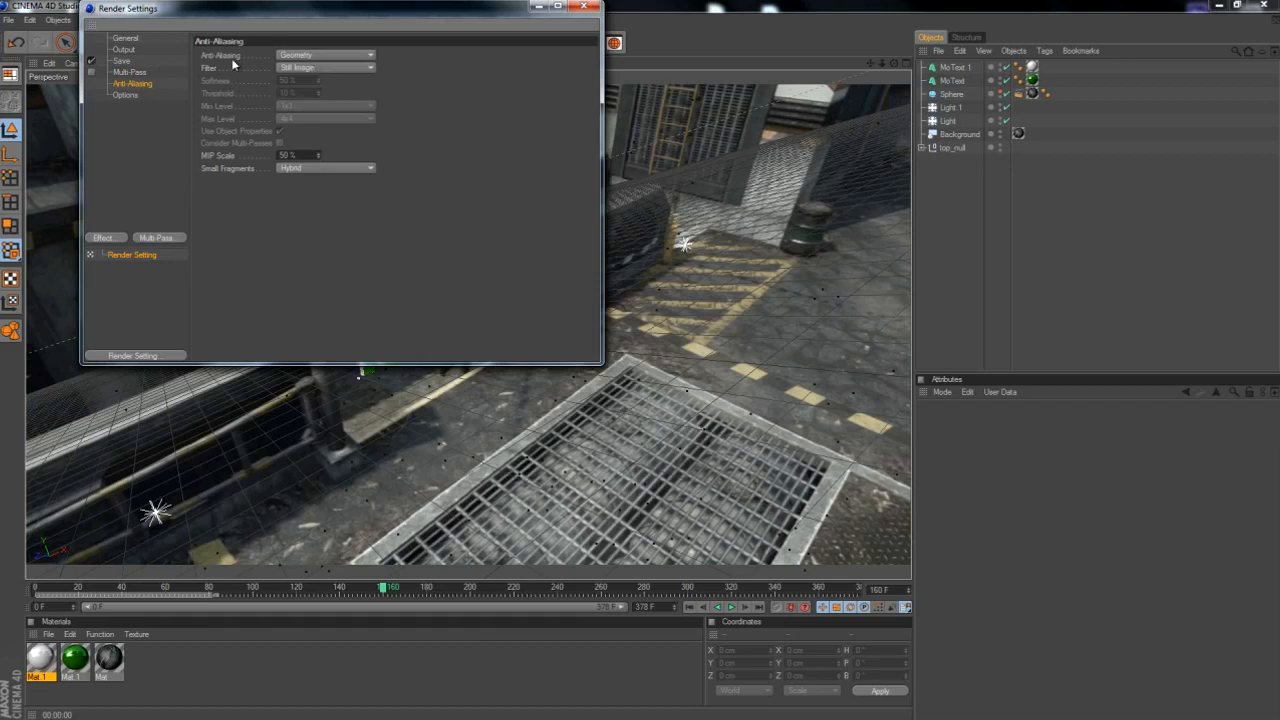
{"action": "left_click", "coordinate": [320, 62]}
{"action": "left_click", "coordinate": [315, 89]}
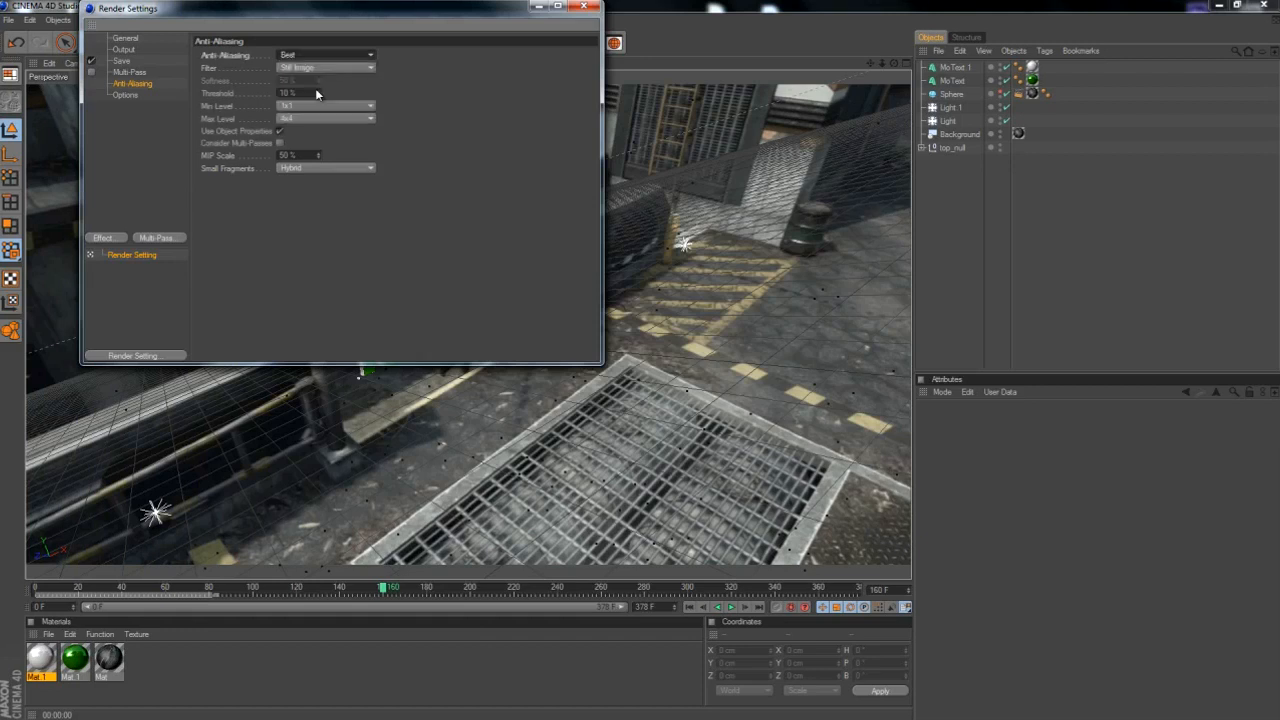
{"action": "left_click", "coordinate": [292, 68]}
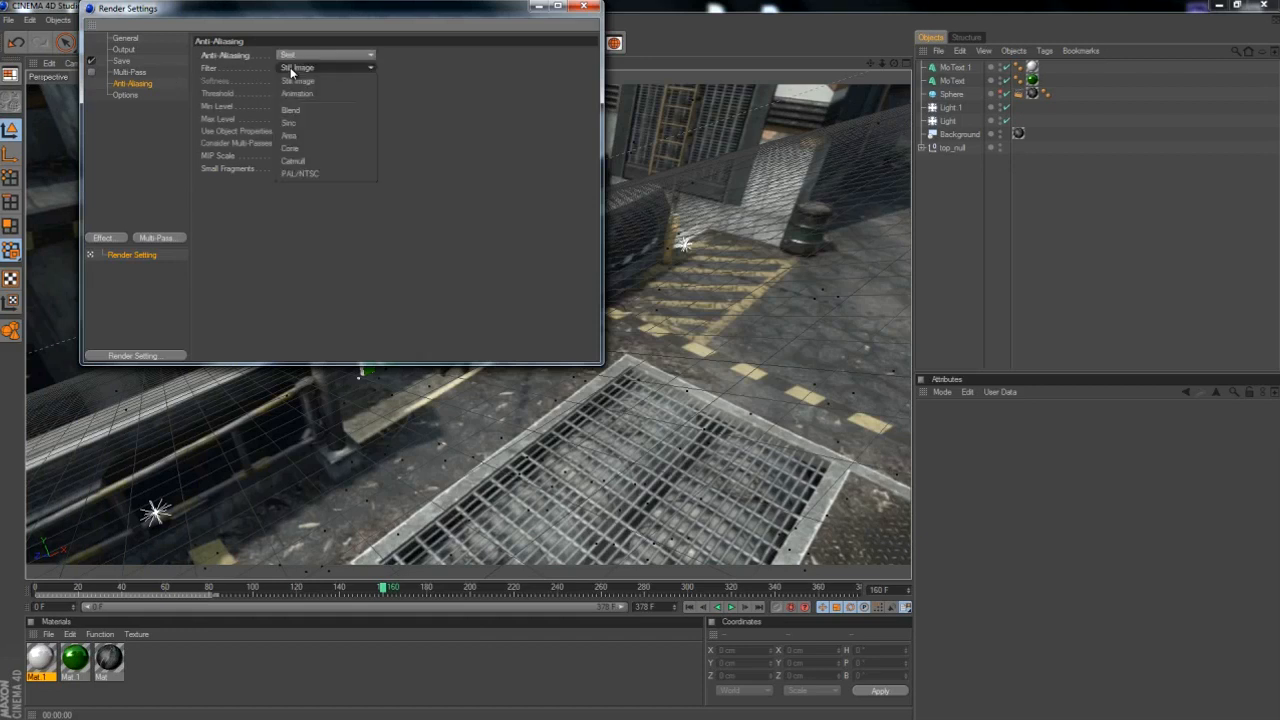
{"action": "left_click", "coordinate": [298, 94]}
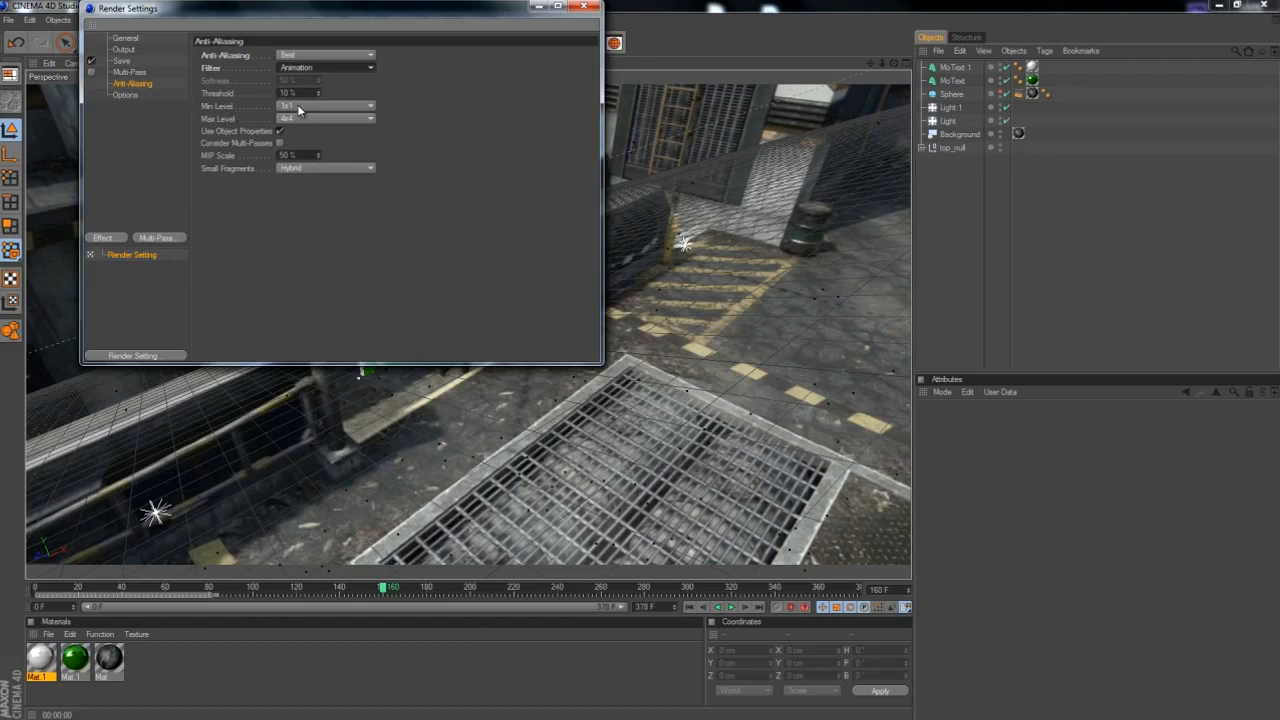
{"action": "left_click", "coordinate": [298, 110]}
{"action": "left_click", "coordinate": [297, 131]}
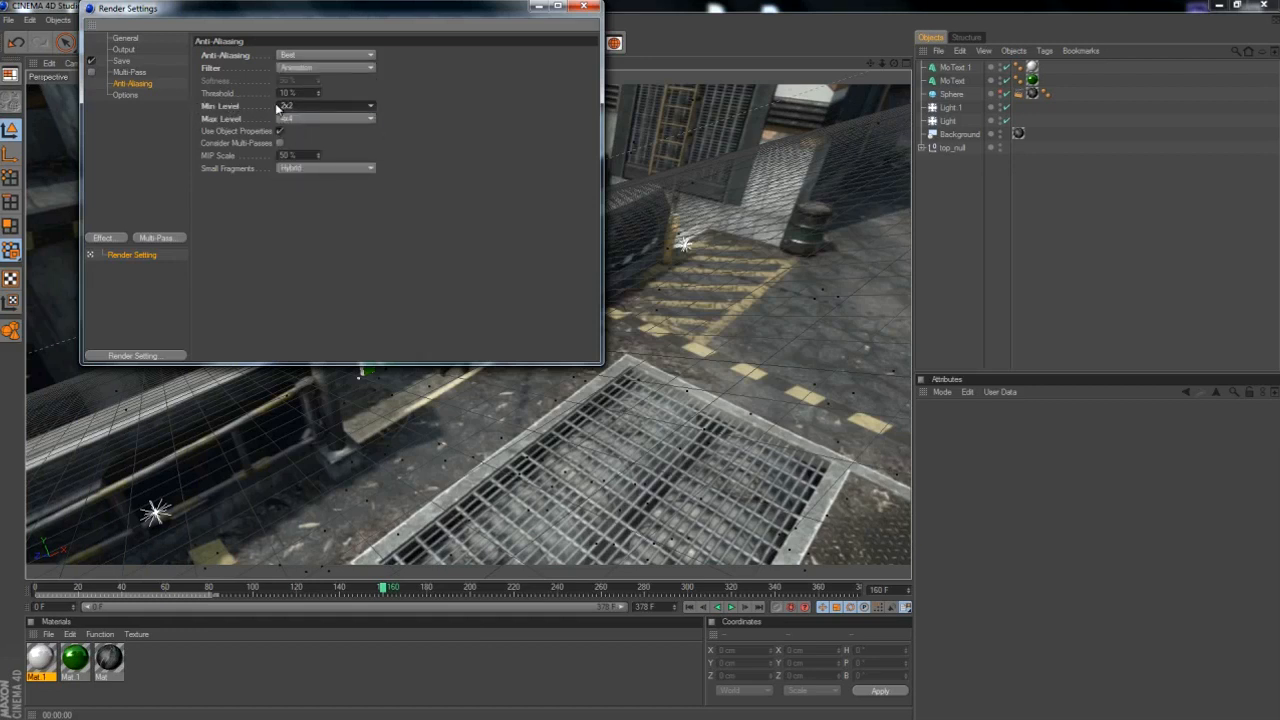
Render the animation in the Picture Viewer and close the viewer once the frames are done.
{"action": "left_click", "coordinate": [580, 6]}
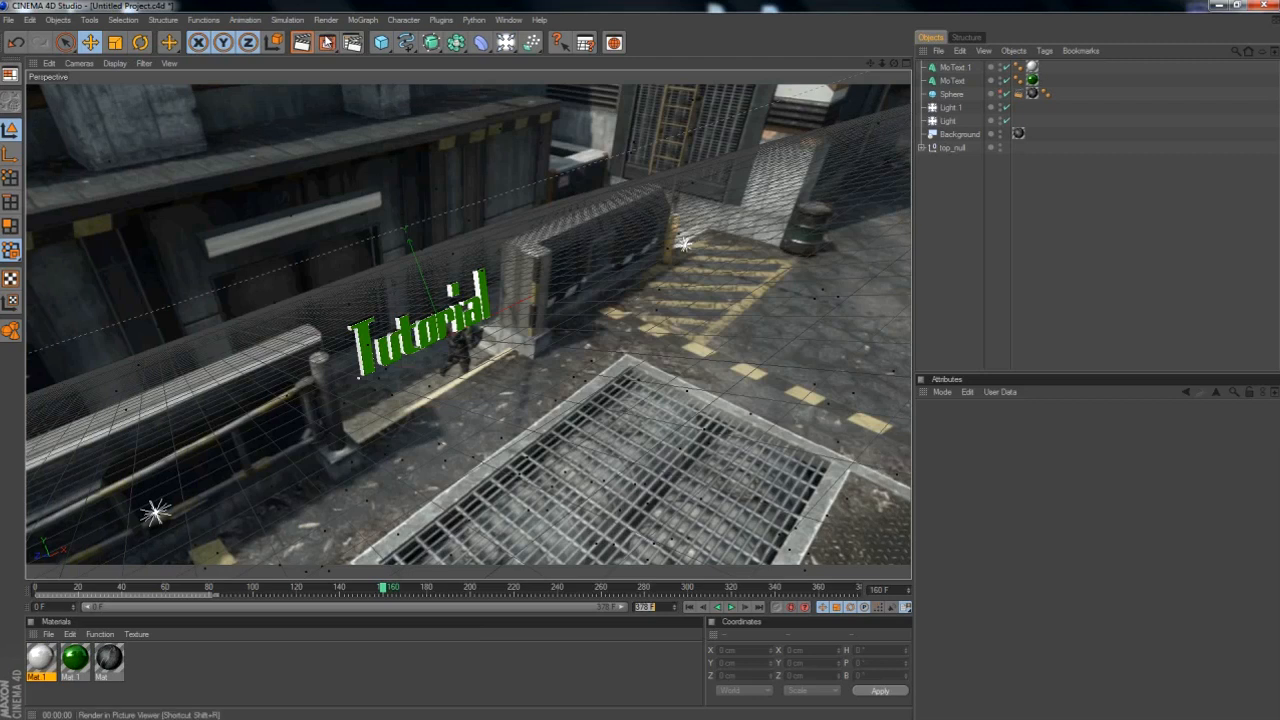
{"action": "left_click", "coordinate": [328, 46]}
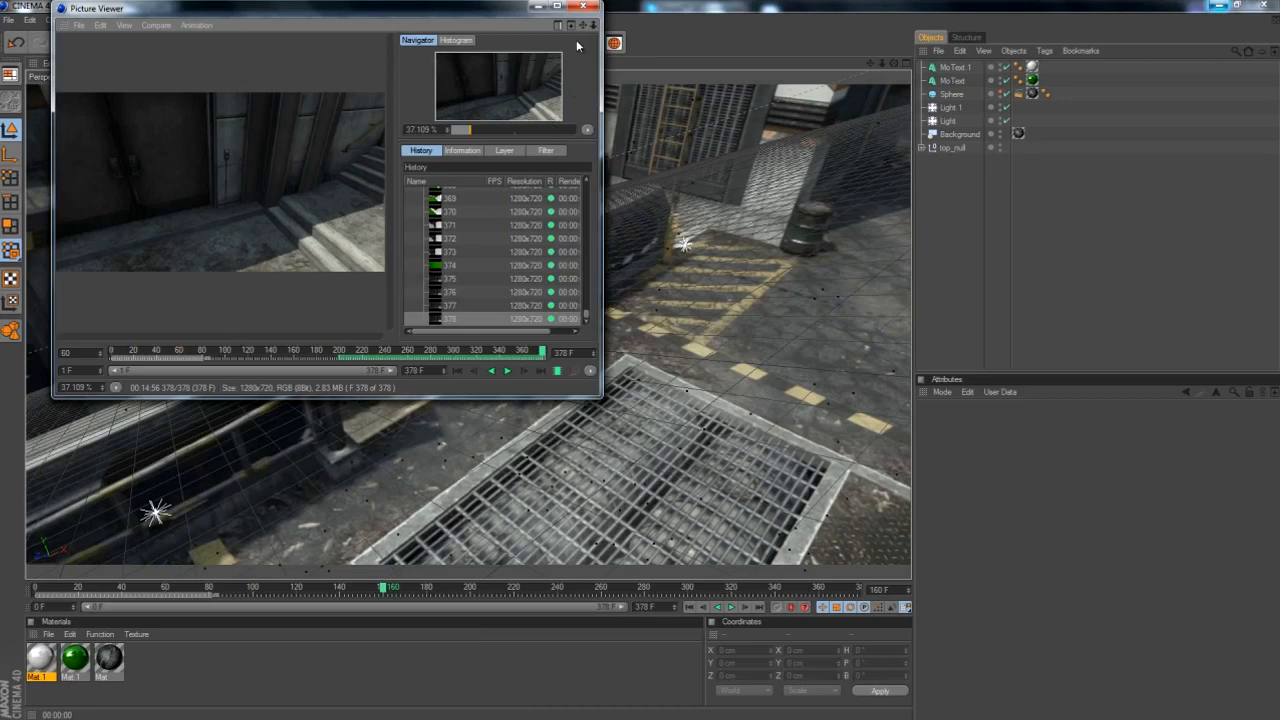
{"action": "left_click", "coordinate": [583, 7]}
Quit Cinema 4D without saving the changes to the project.
{"action": "key", "text": "alt+F4"}
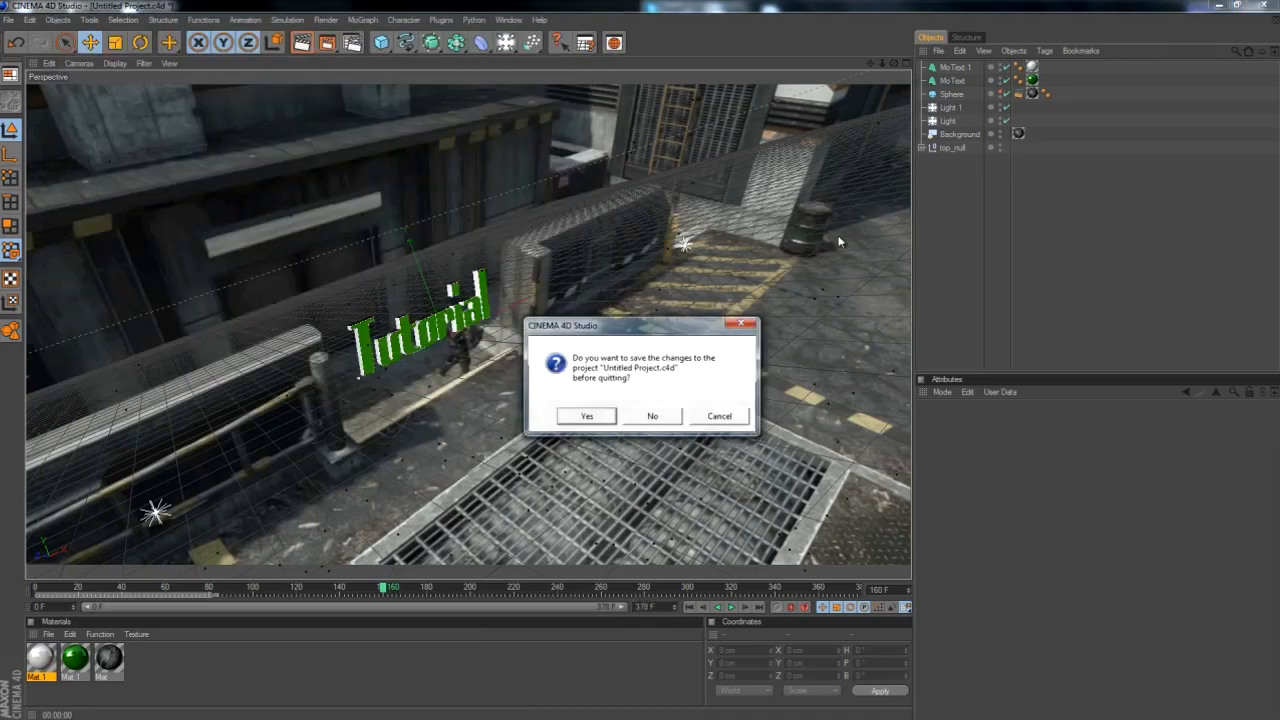
{"action": "left_click", "coordinate": [652, 416]}
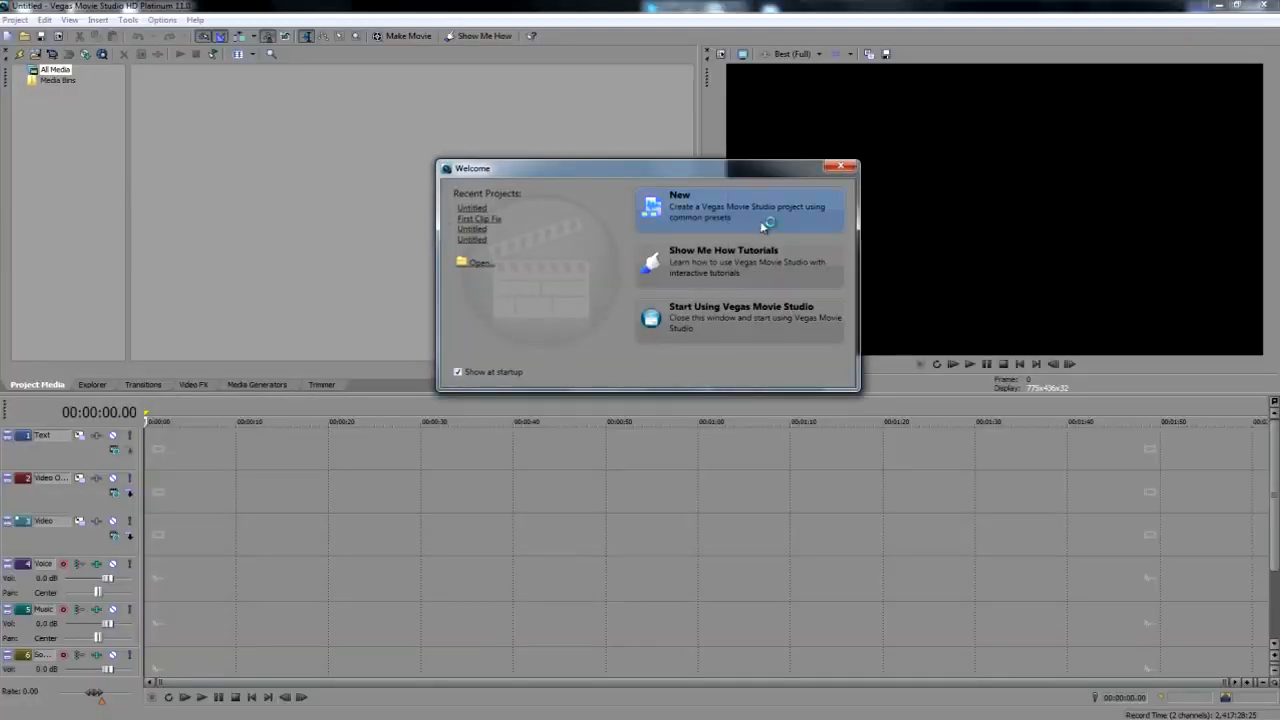
In Vegas Movie Studio, dismiss the welcome window and place Tutorial Video from the desktop at the start of the Text track.
{"action": "left_click", "coordinate": [842, 167]}
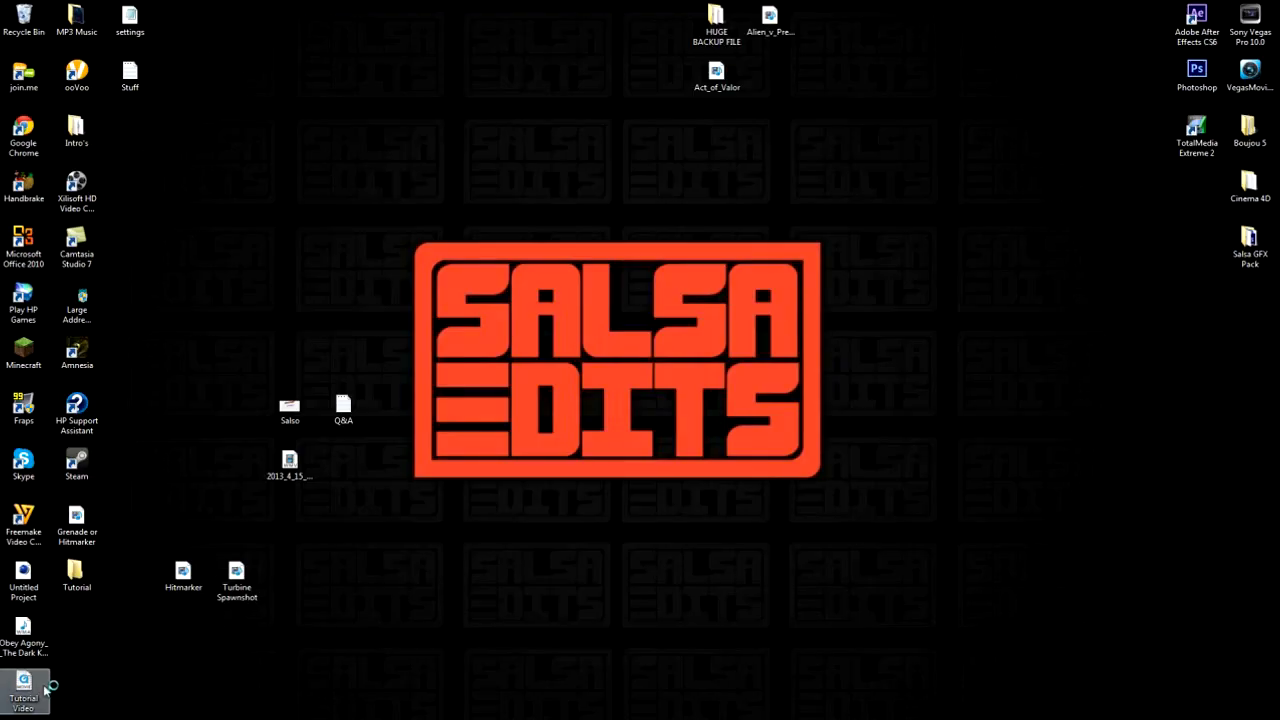
{"action": "left_click", "coordinate": [40, 690]}
{"action": "left_click_drag", "start_coordinate": [3, 138], "coordinate": [148, 448]}
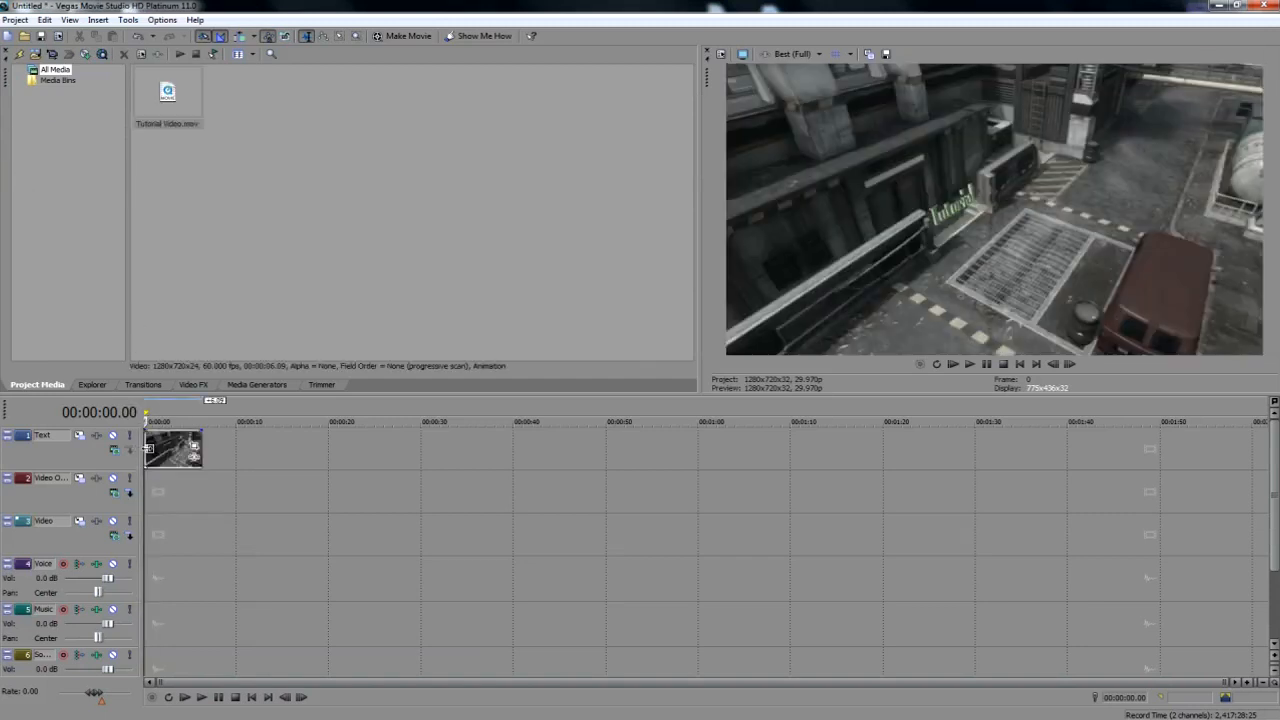
Step through and play the Tutorial Video clip, then pause and park the playhead where the 3D text is visible.
{"action": "left_click", "coordinate": [150, 449]}
{"action": "left_click", "coordinate": [302, 698]}
{"action": "left_click", "coordinate": [303, 698]}
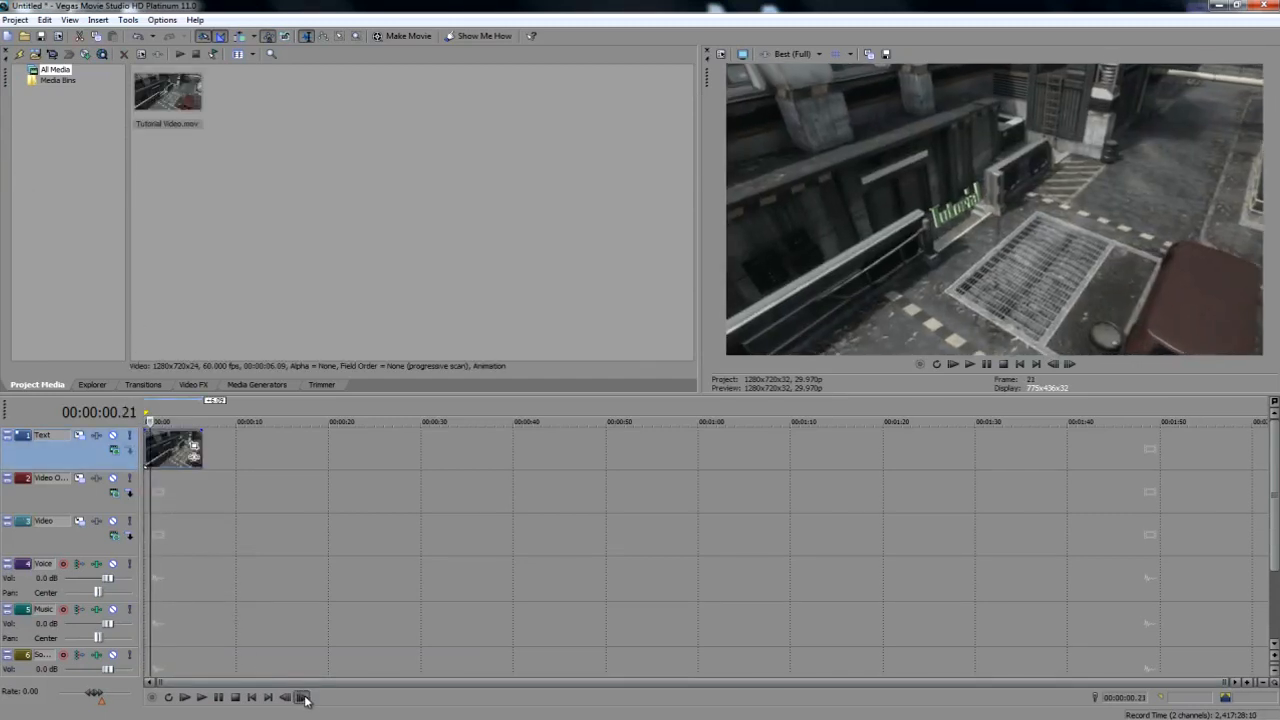
{"action": "left_click", "coordinate": [202, 698]}
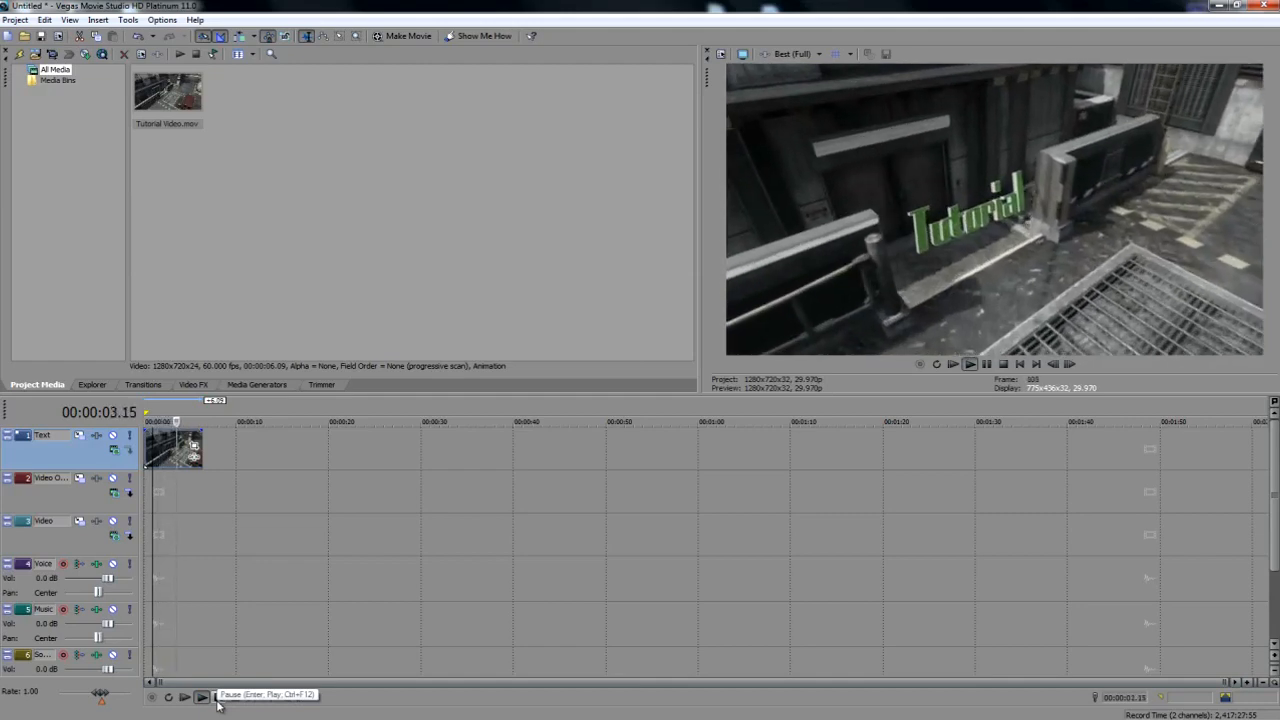
{"action": "left_click", "coordinate": [218, 698]}
{"action": "left_click", "coordinate": [173, 497]}
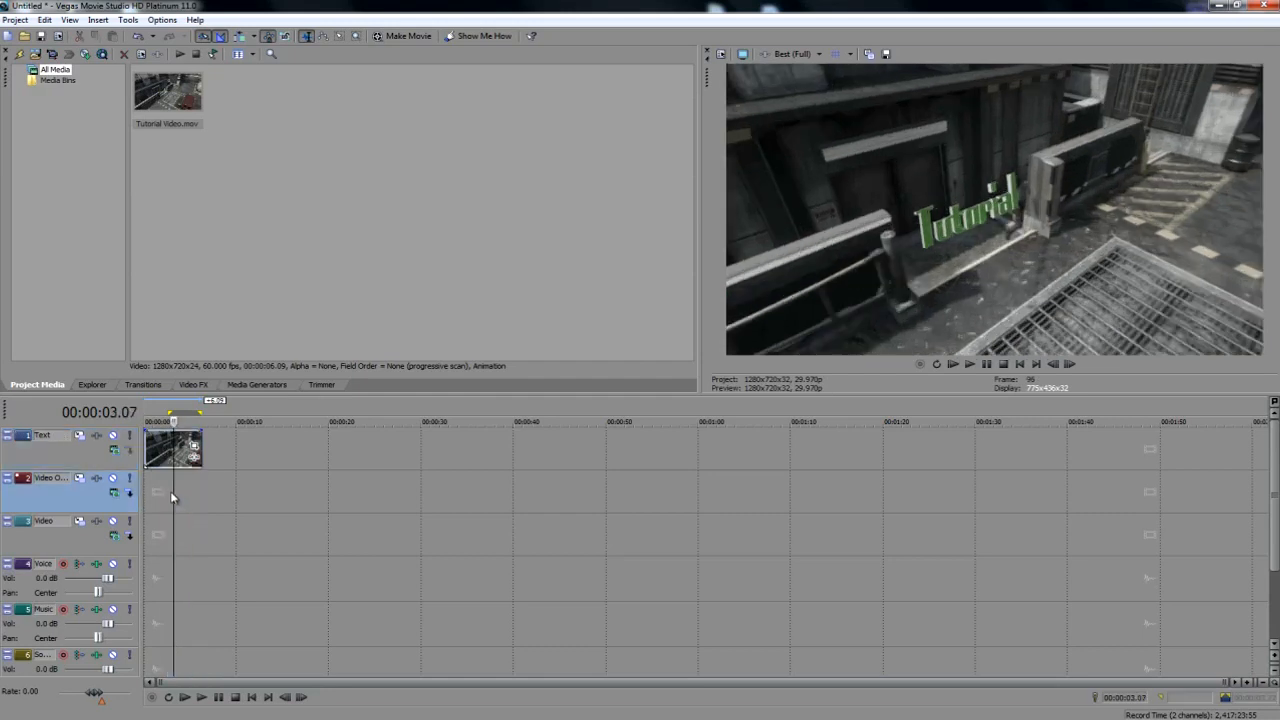
Add the default Magic Bullet Looks effect to the Tutorial Video clip.
{"action": "left_click", "coordinate": [193, 384]}
{"action": "left_click_drag", "start_coordinate": [115, 184], "coordinate": [119, 286]}
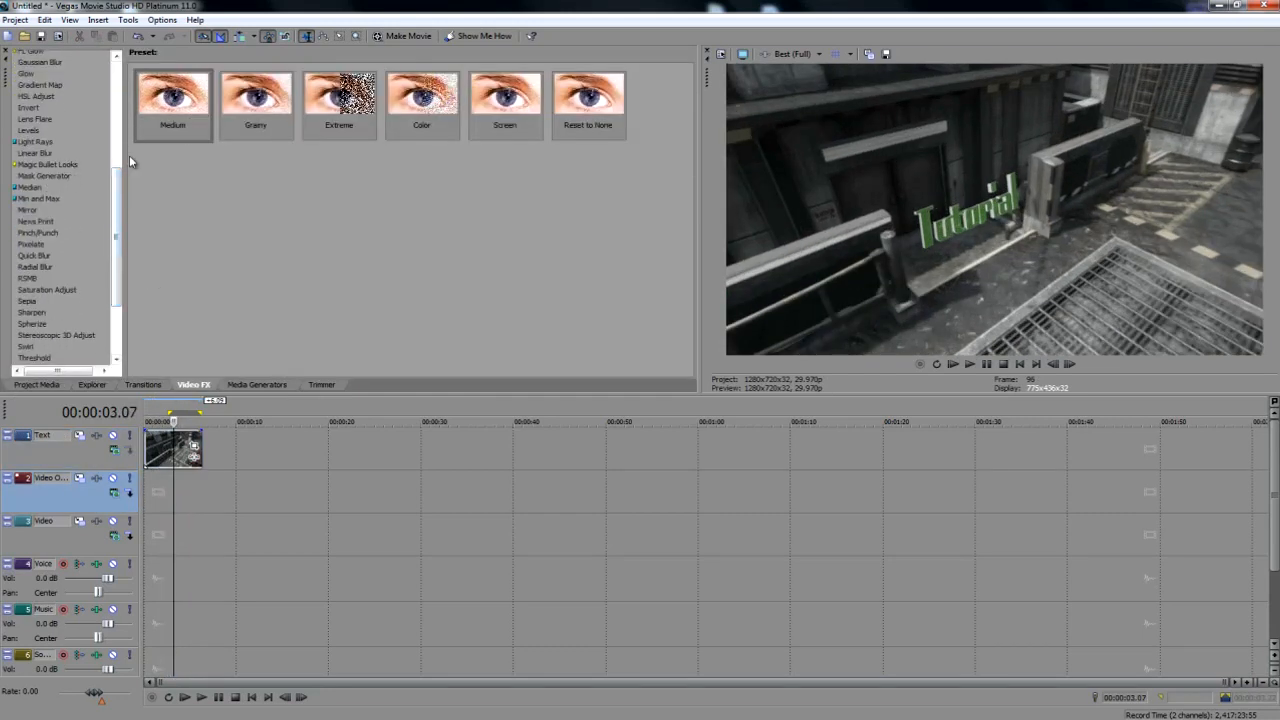
{"action": "left_click", "coordinate": [47, 164]}
{"action": "left_click_drag", "start_coordinate": [167, 128], "coordinate": [175, 450]}
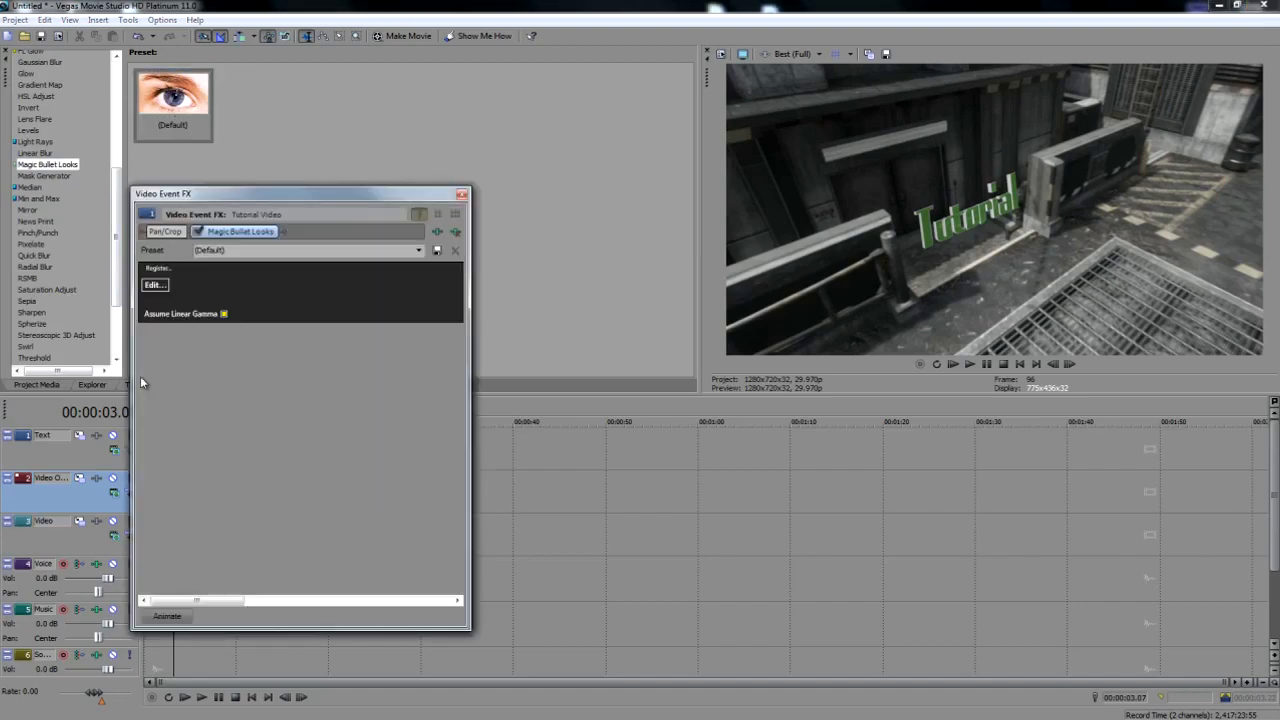
Apply the NEW SICK LIKE SICK CC look from the byFalco group in LooksBuilder and close the effect settings.
{"action": "left_click", "coordinate": [155, 285]}
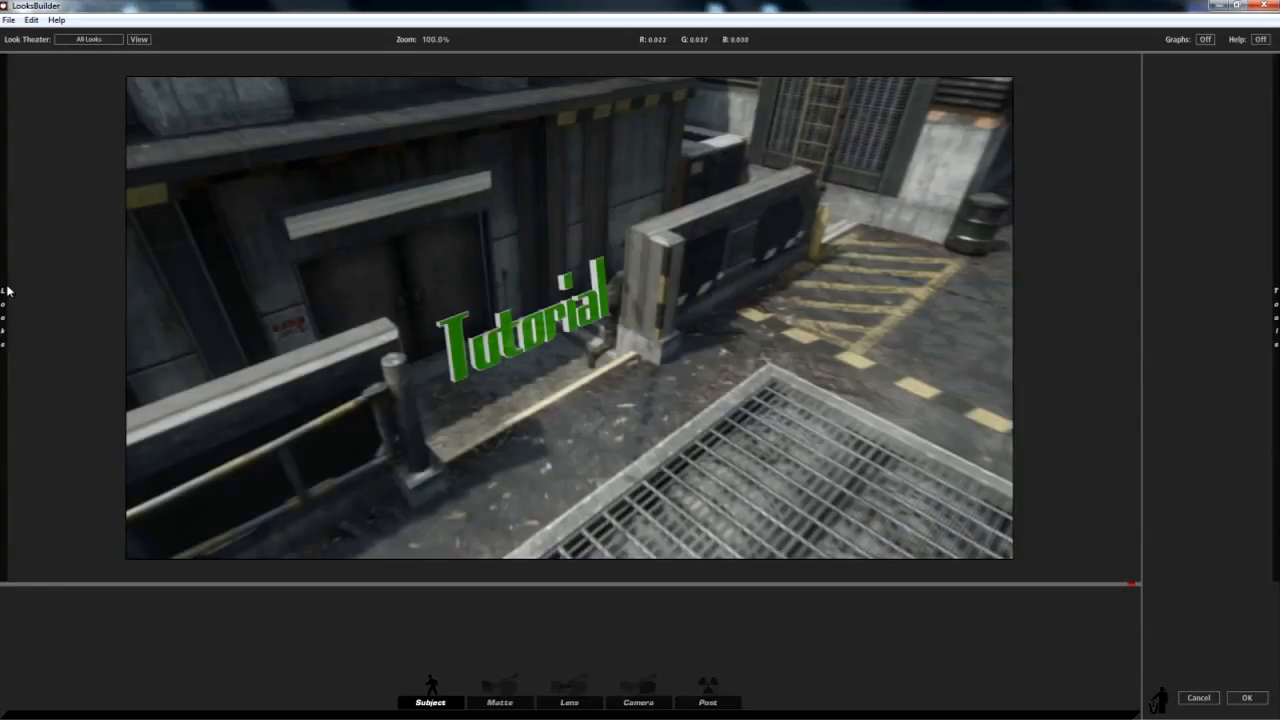
{"action": "mouse_move", "coordinate": [5, 290]}
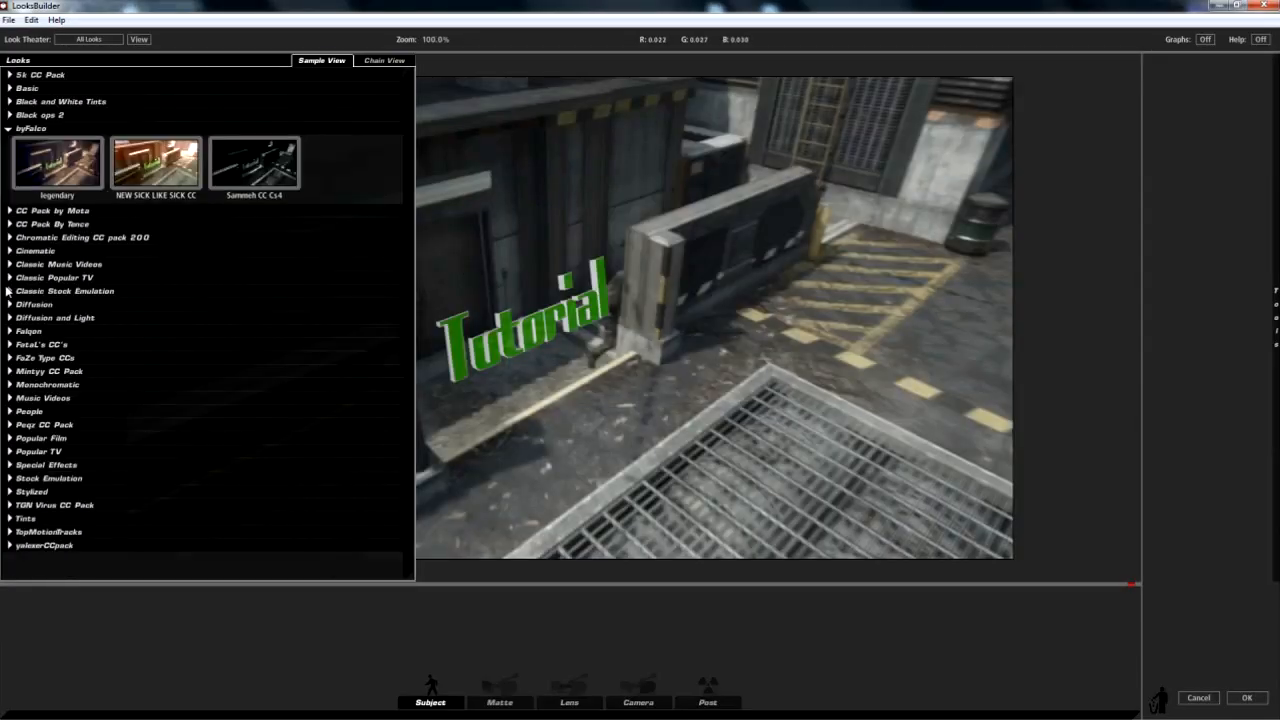
{"action": "left_click", "coordinate": [155, 160]}
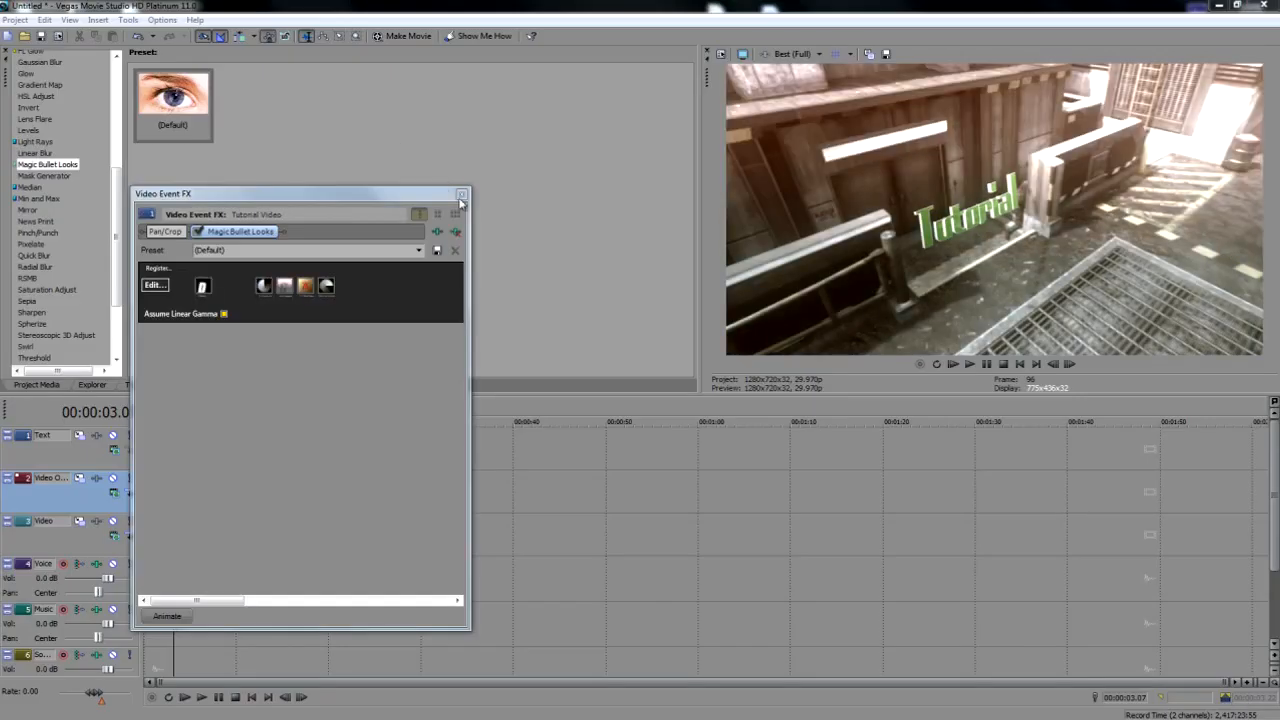
{"action": "left_click", "coordinate": [462, 195]}
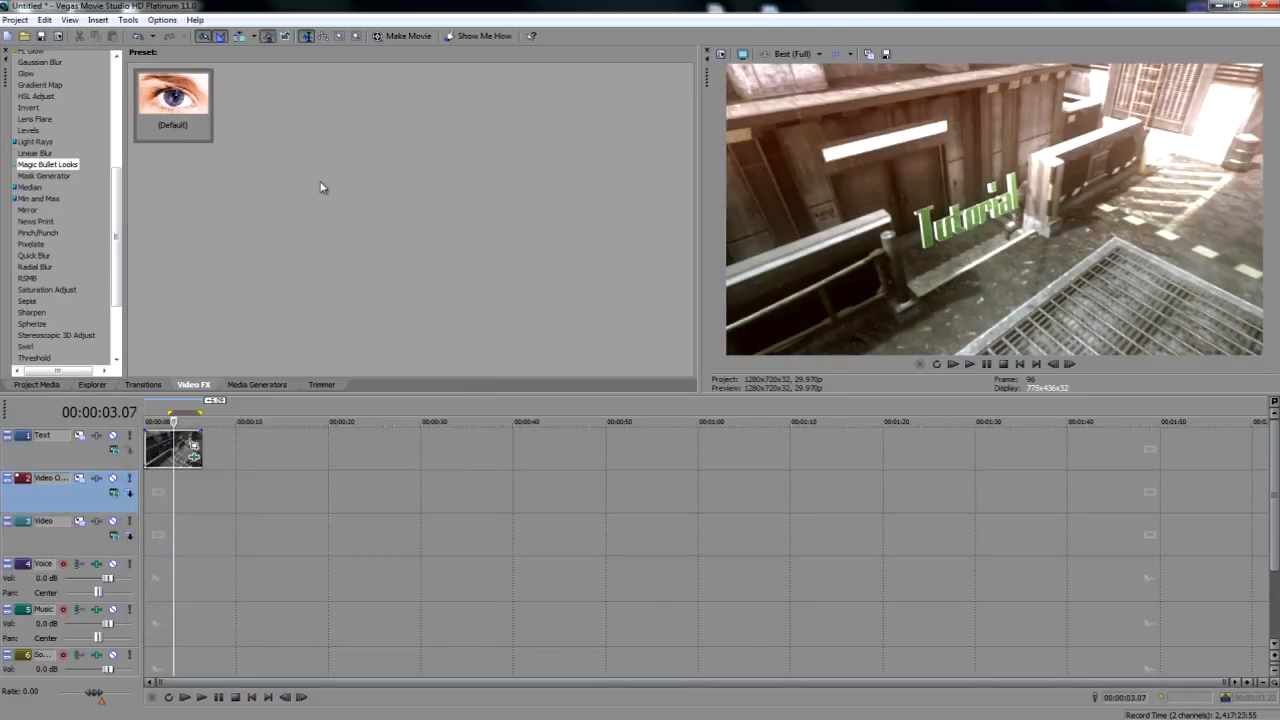
Adjust the project's properties and apply the change.
{"action": "left_click", "coordinate": [15, 20]}
{"action": "left_click", "coordinate": [100, 268]}
{"action": "left_click", "coordinate": [668, 227]}
{"action": "left_click", "coordinate": [660, 240]}
{"action": "left_click", "coordinate": [653, 495]}
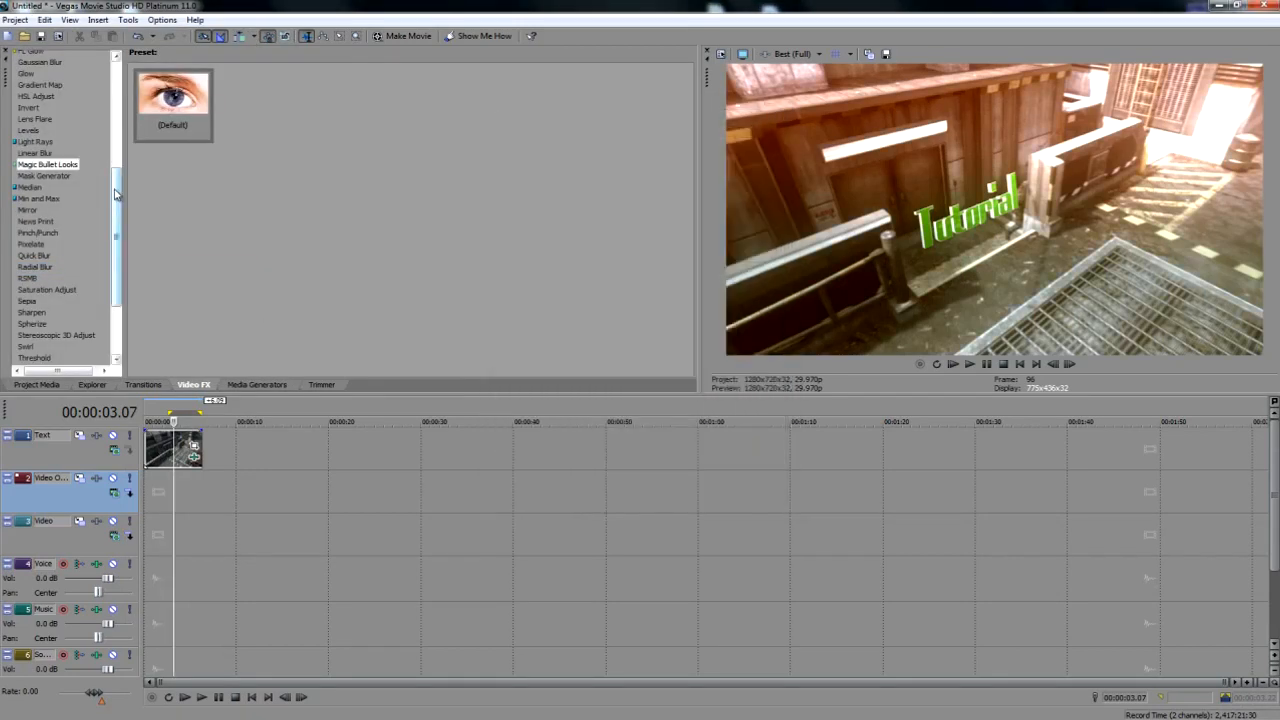
Add the FL Glow effect with the Rainbow preset to the Tutorial Video clip and close its settings.
{"action": "left_click_drag", "start_coordinate": [112, 237], "coordinate": [110, 95]}
{"action": "left_click", "coordinate": [31, 271]}
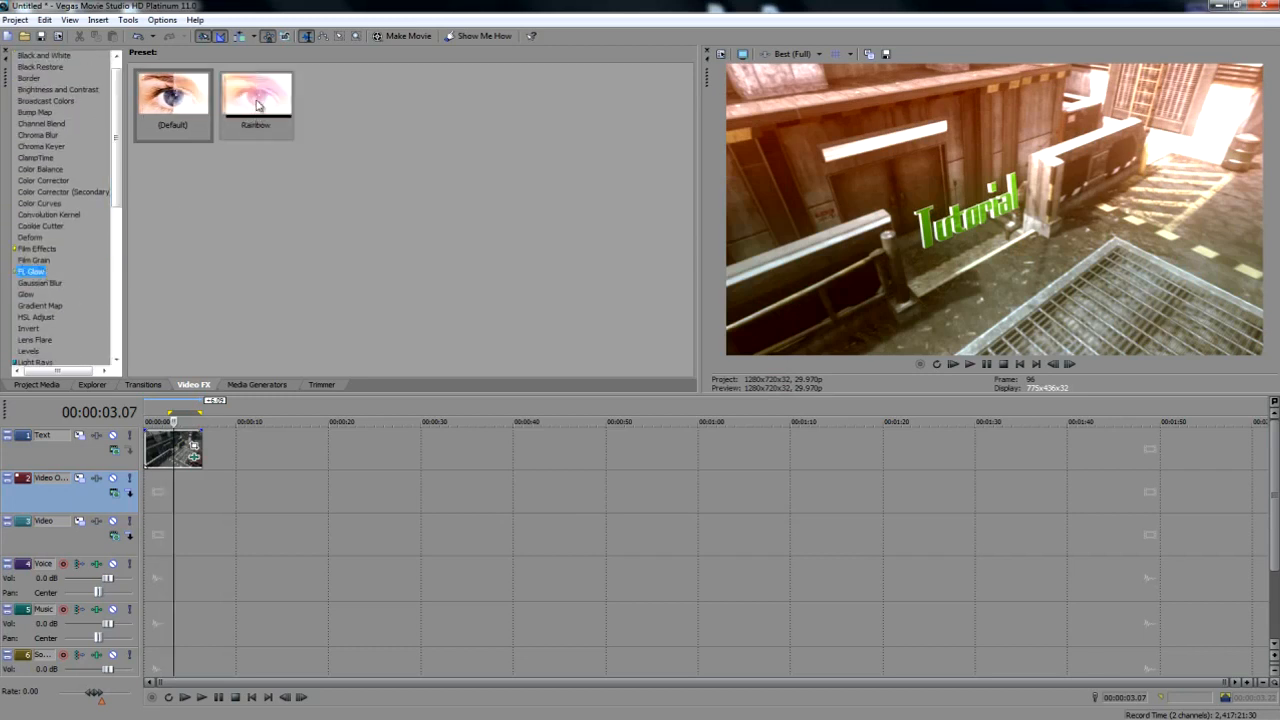
{"action": "left_click_drag", "start_coordinate": [163, 450], "coordinate": [165, 451]}
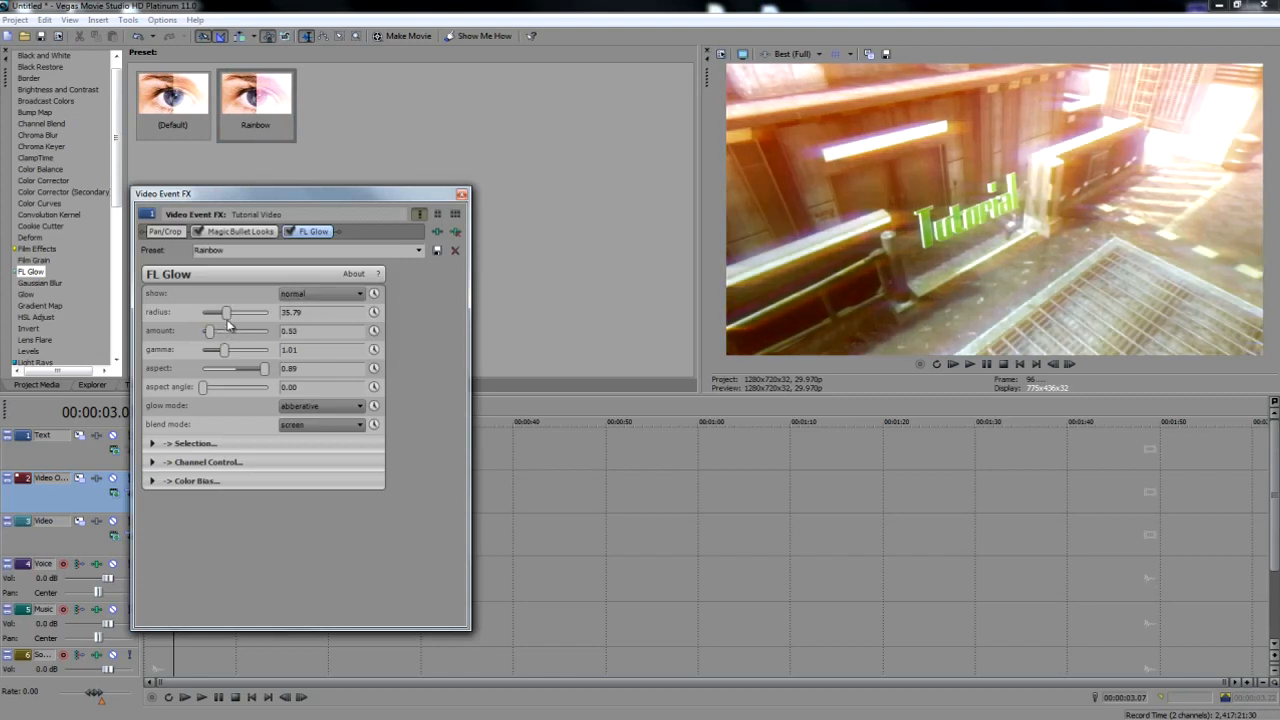
{"action": "left_click", "coordinate": [461, 194]}
Select the time range covering the whole clip and build a RAM preview of it.
{"action": "left_click_drag", "start_coordinate": [216, 480], "coordinate": [145, 480]}
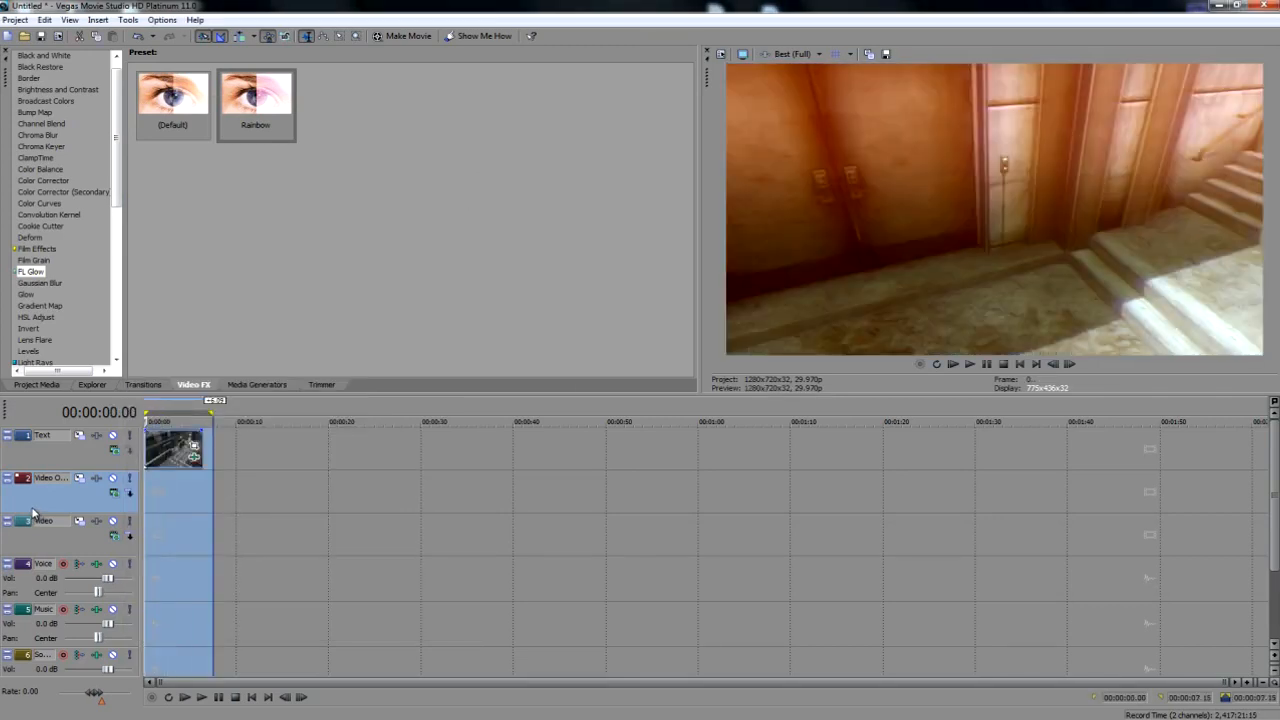
{"action": "key", "text": "shift+b"}
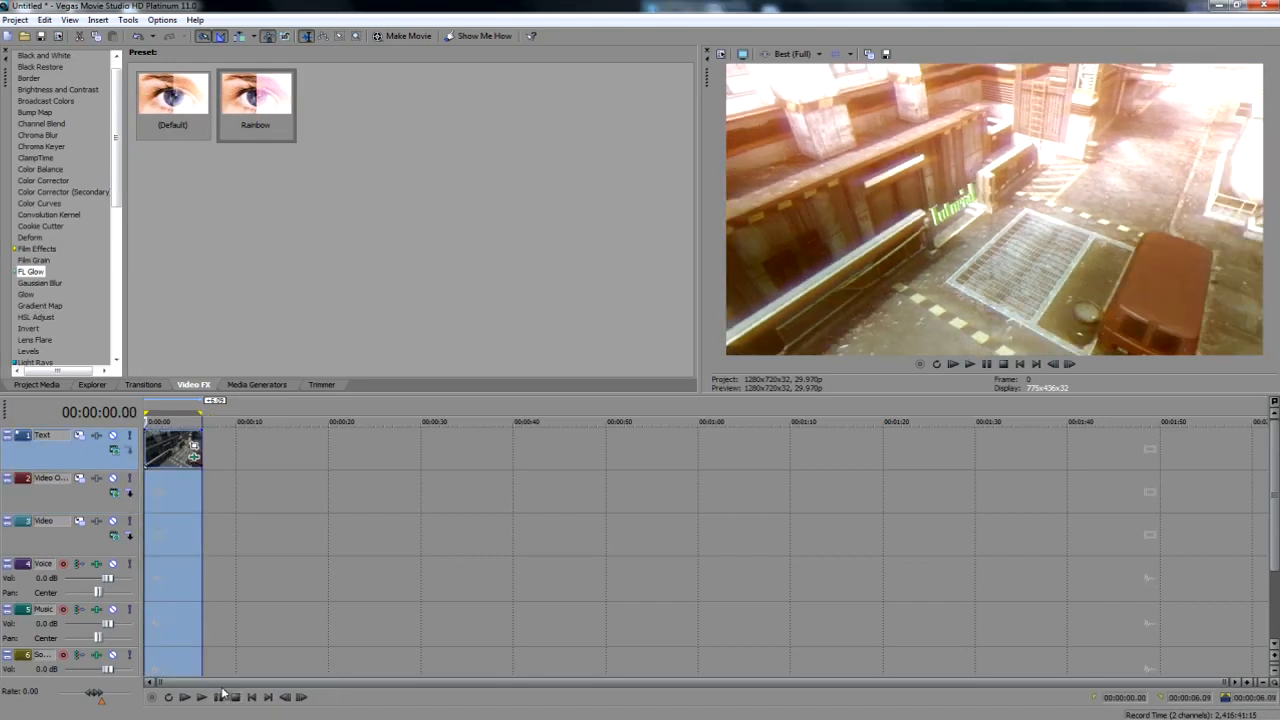
Play the selected clip in a loop to review the effects, then turn looping off, replay part of it and pause.
{"action": "scroll", "coordinate": [225, 675], "scroll_direction": "up", "scroll_amount": 5}
{"action": "right_click", "coordinate": [348, 420]}
{"action": "left_click", "coordinate": [370, 445]}
{"action": "left_click", "coordinate": [221, 698]}
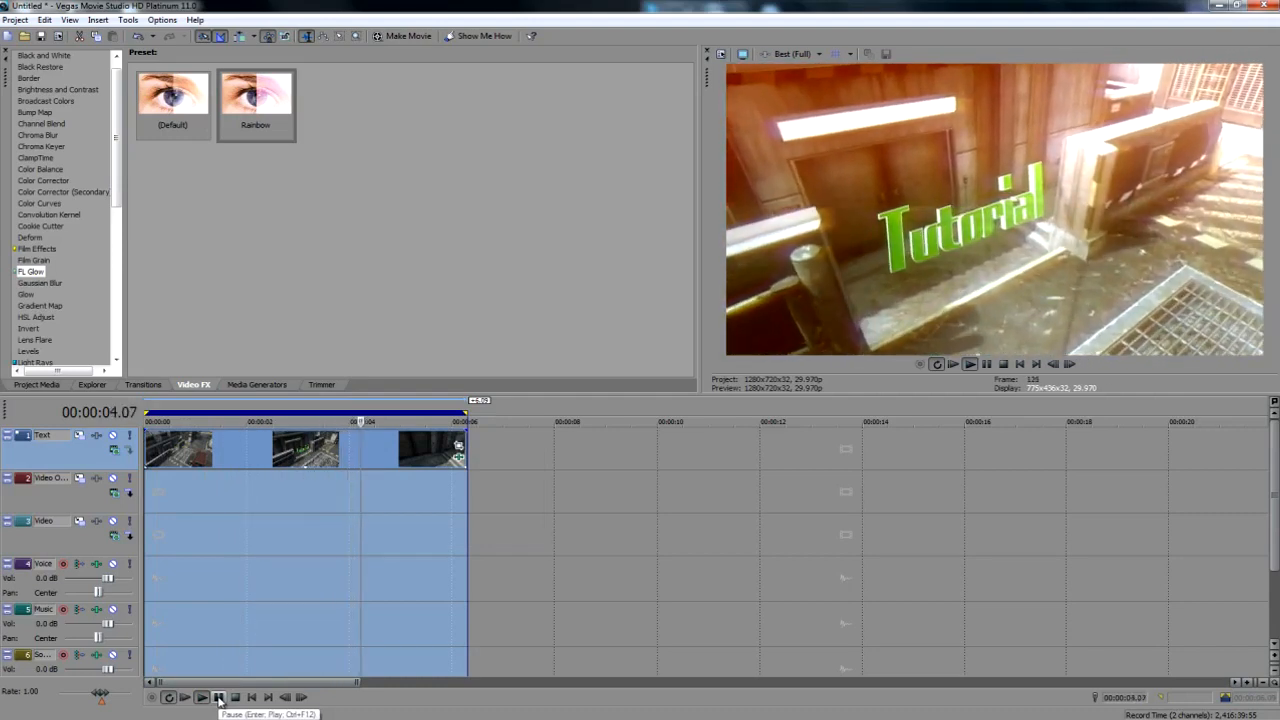
{"action": "scroll", "coordinate": [406, 599], "scroll_direction": "down", "scroll_amount": 5}
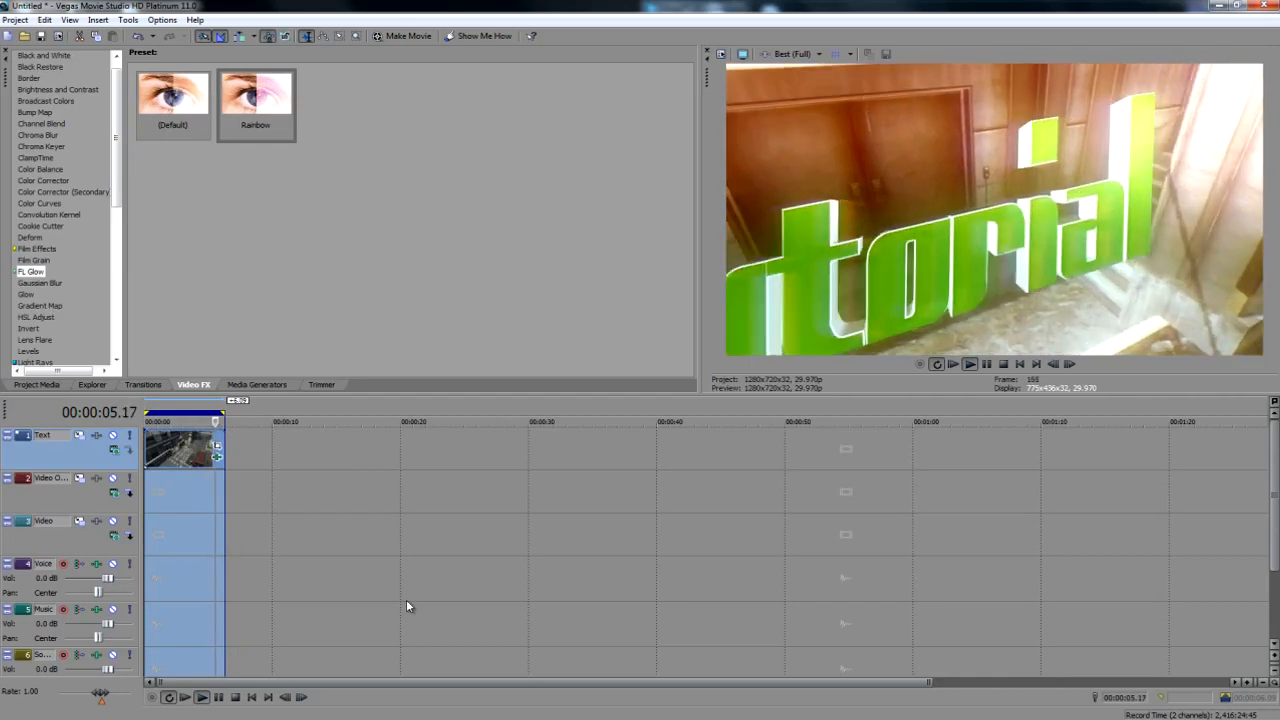
{"action": "left_click", "coordinate": [218, 697]}
{"action": "left_click", "coordinate": [168, 697]}
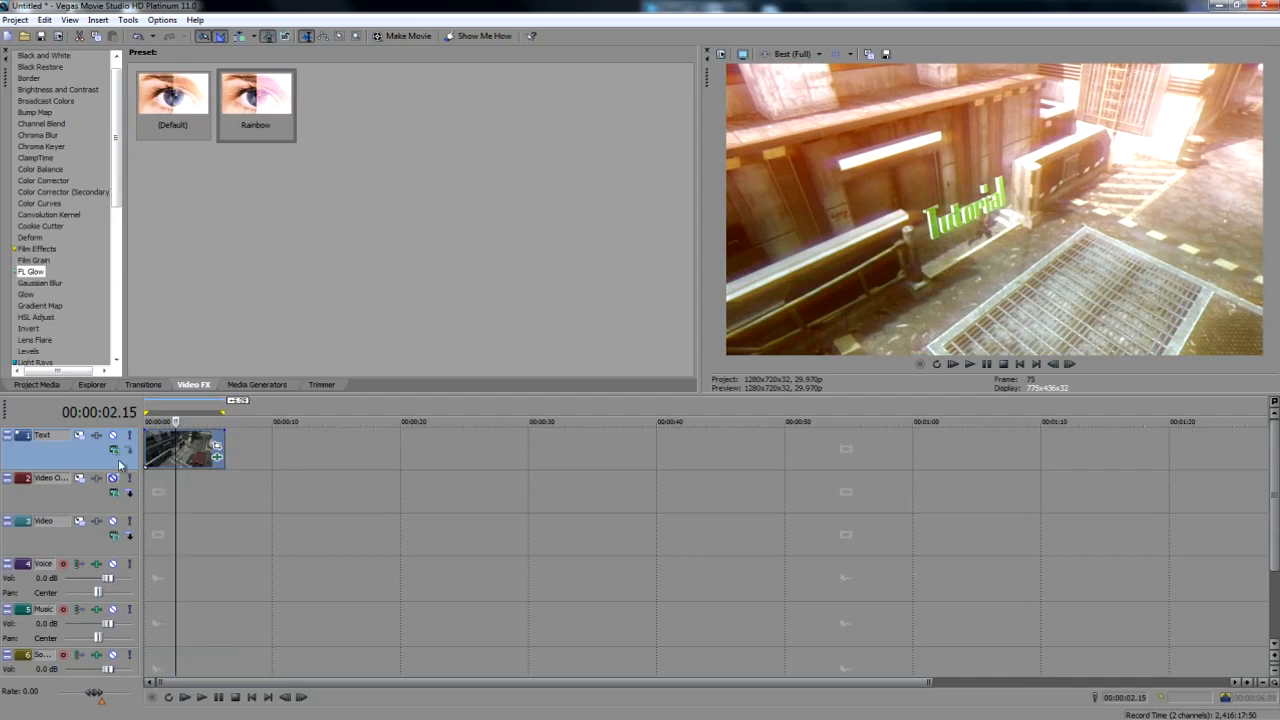
{"action": "left_click", "coordinate": [218, 697]}
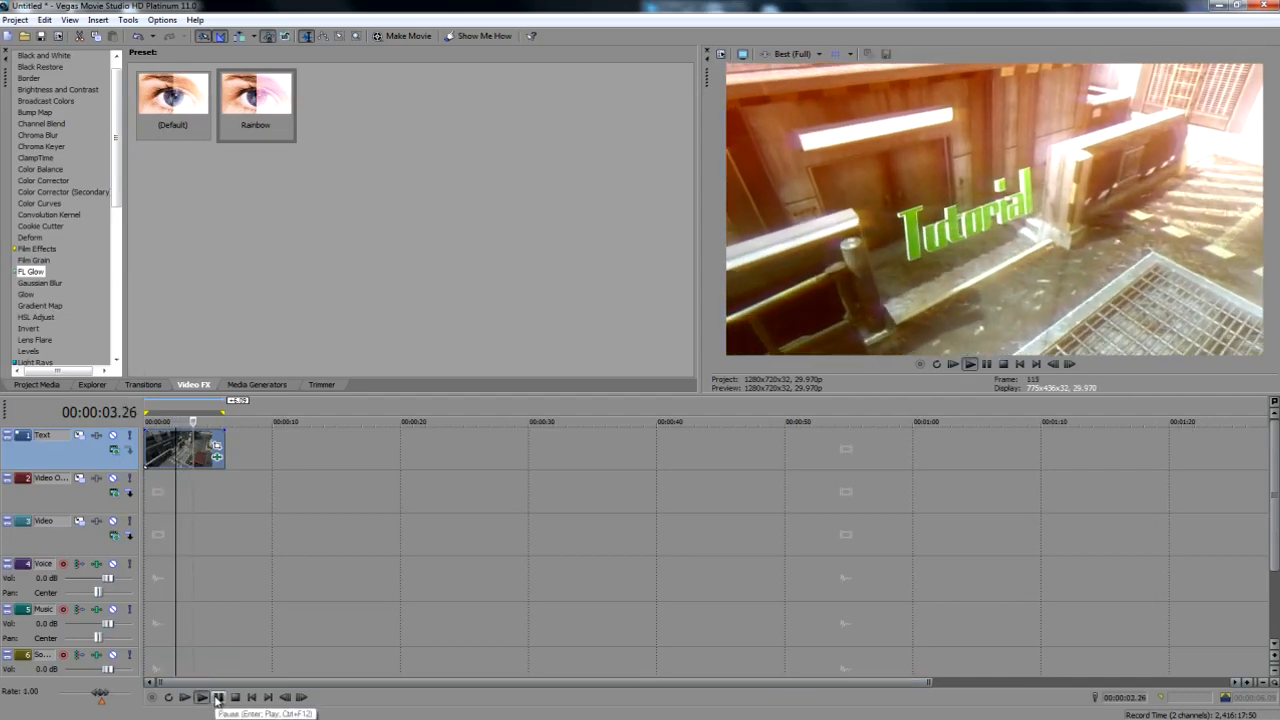
{"action": "left_click", "coordinate": [218, 697]}
{"action": "left_click", "coordinate": [1264, 6]}
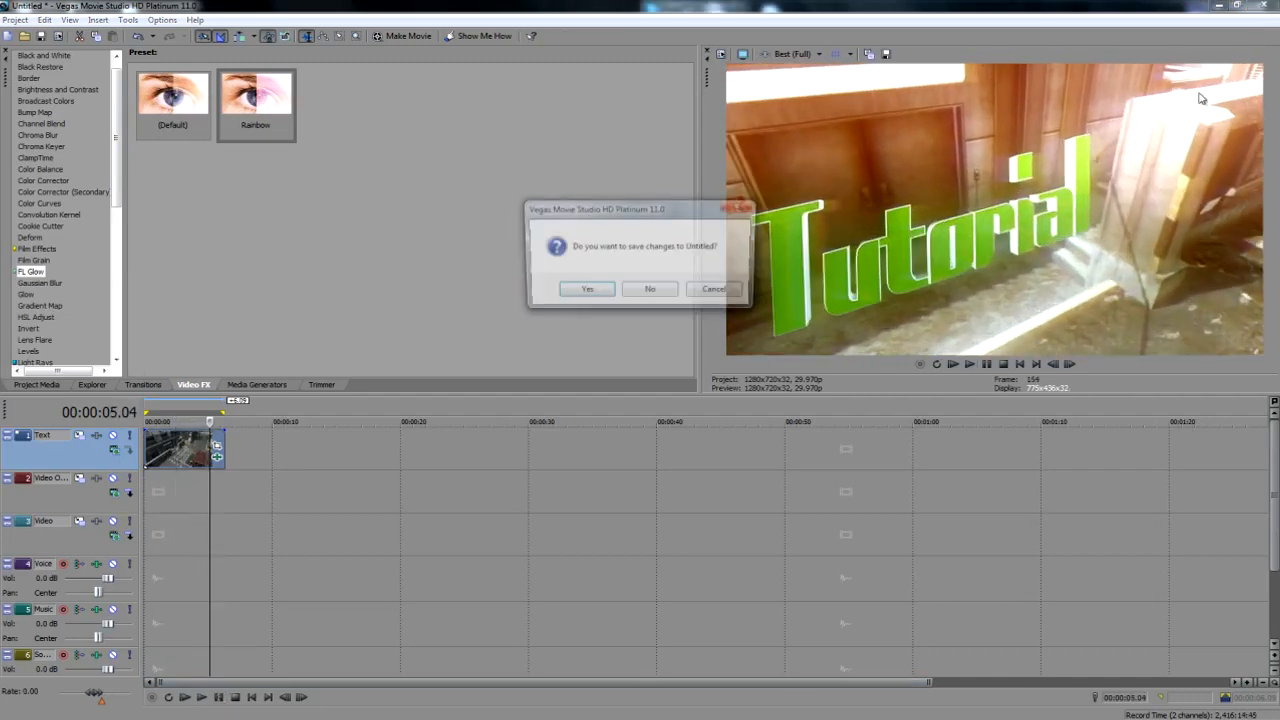
{"action": "left_click", "coordinate": [731, 207]}
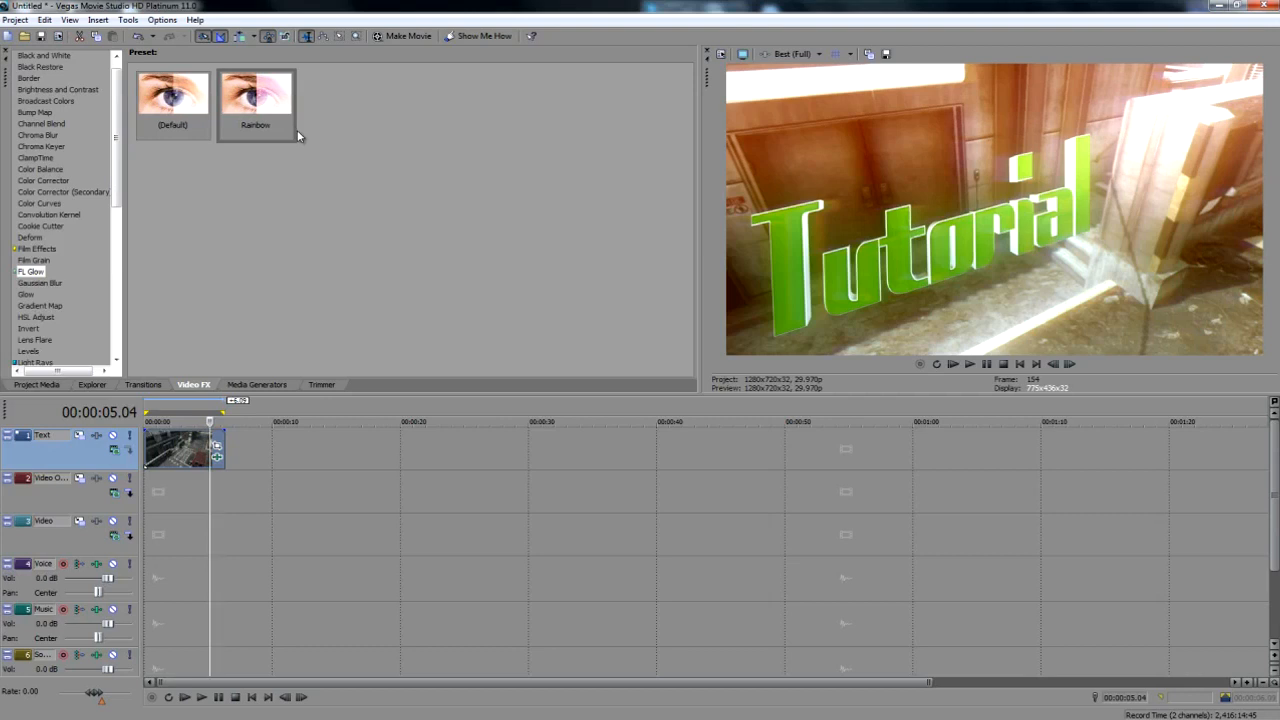
{"action": "scroll", "coordinate": [418, 519], "scroll_direction": "up", "scroll_amount": 5}
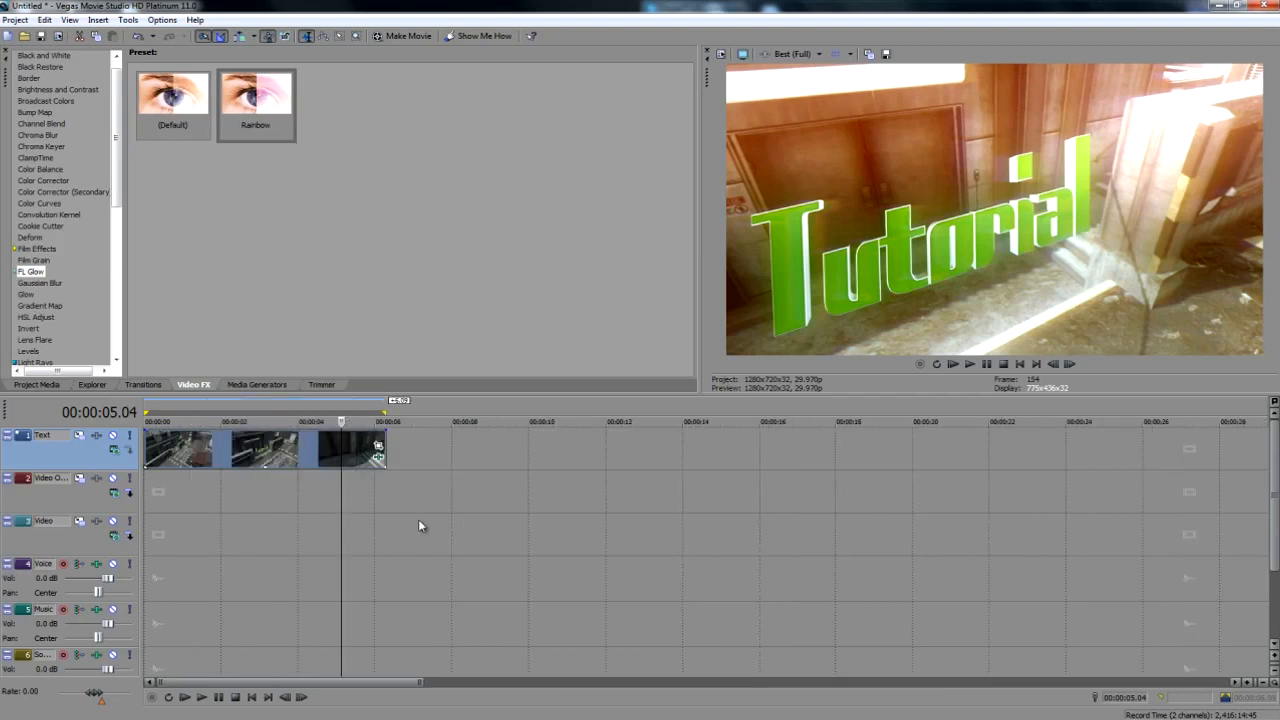